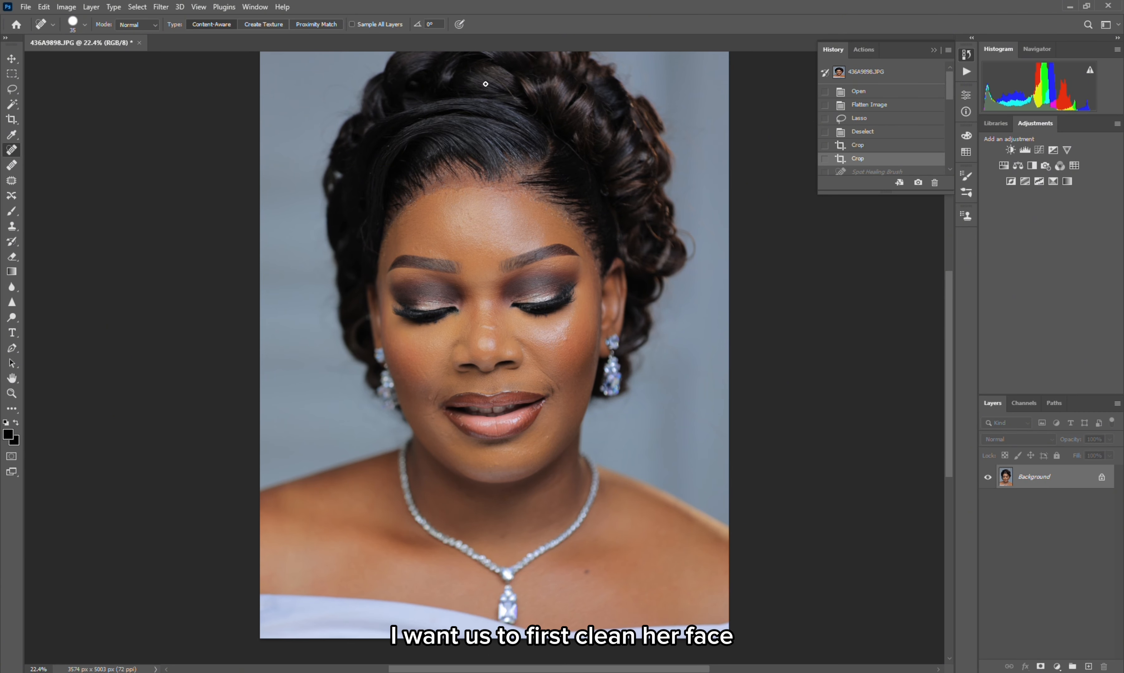
Step: Duplicate the Background layer and heal two spots on the cheek near the earring with the Spot Healing Brush at sizes 50 and 35
{"action": "scroll", "coordinate": [471, 215], "scroll_direction": "up", "scroll_amount": 3}
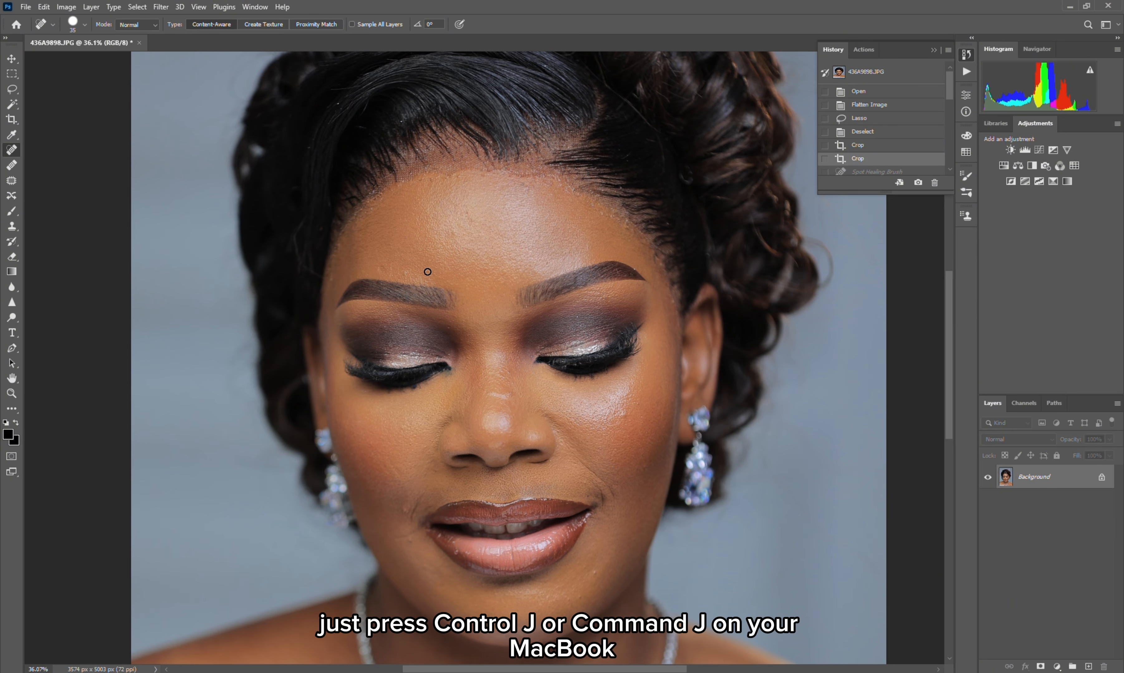
{"action": "key", "text": "ctrl+j"}
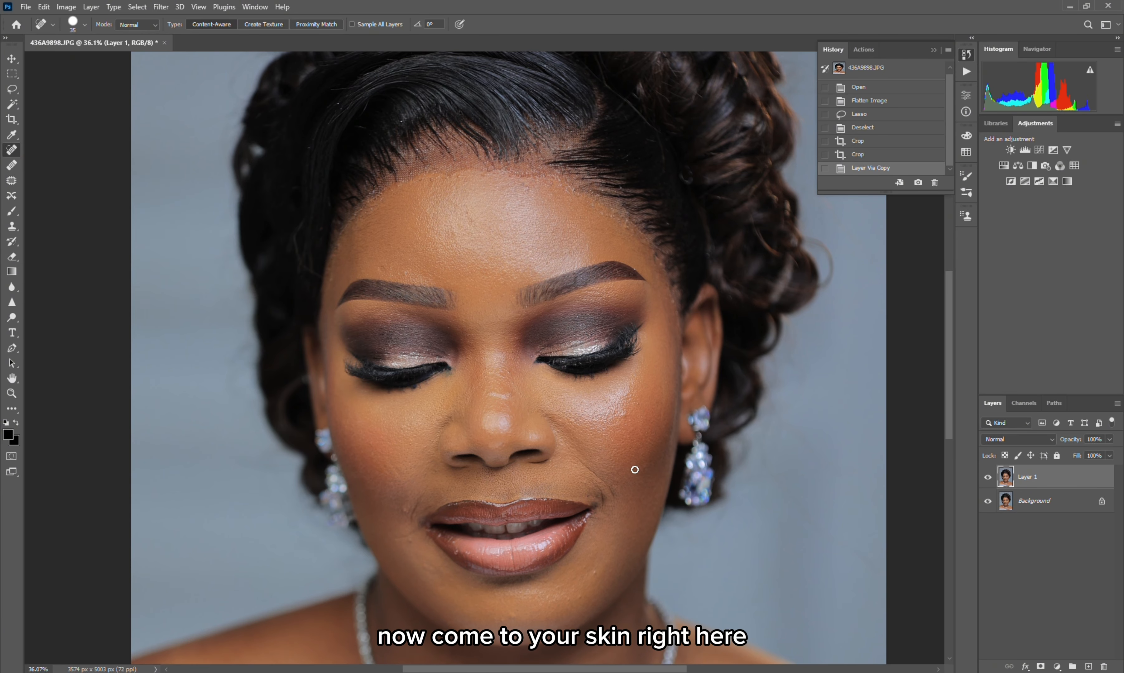
{"action": "scroll", "coordinate": [636, 466], "scroll_direction": "up", "scroll_amount": 3}
{"action": "key", "text": "bracketright"}
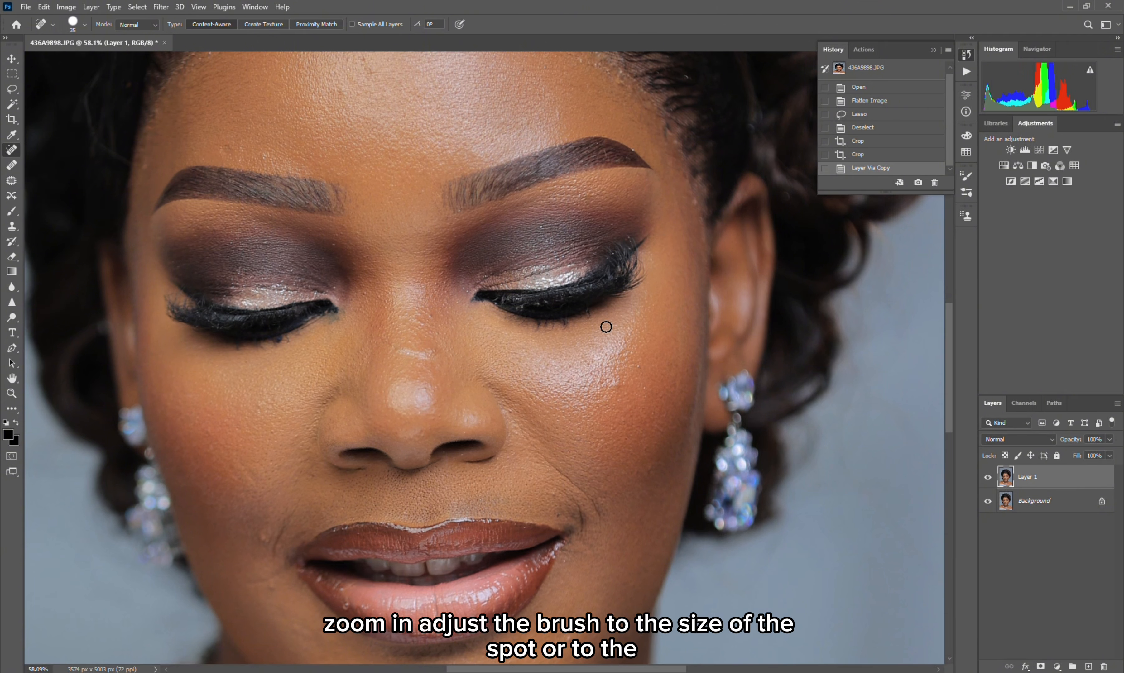
{"action": "key", "text": "bracketright"}
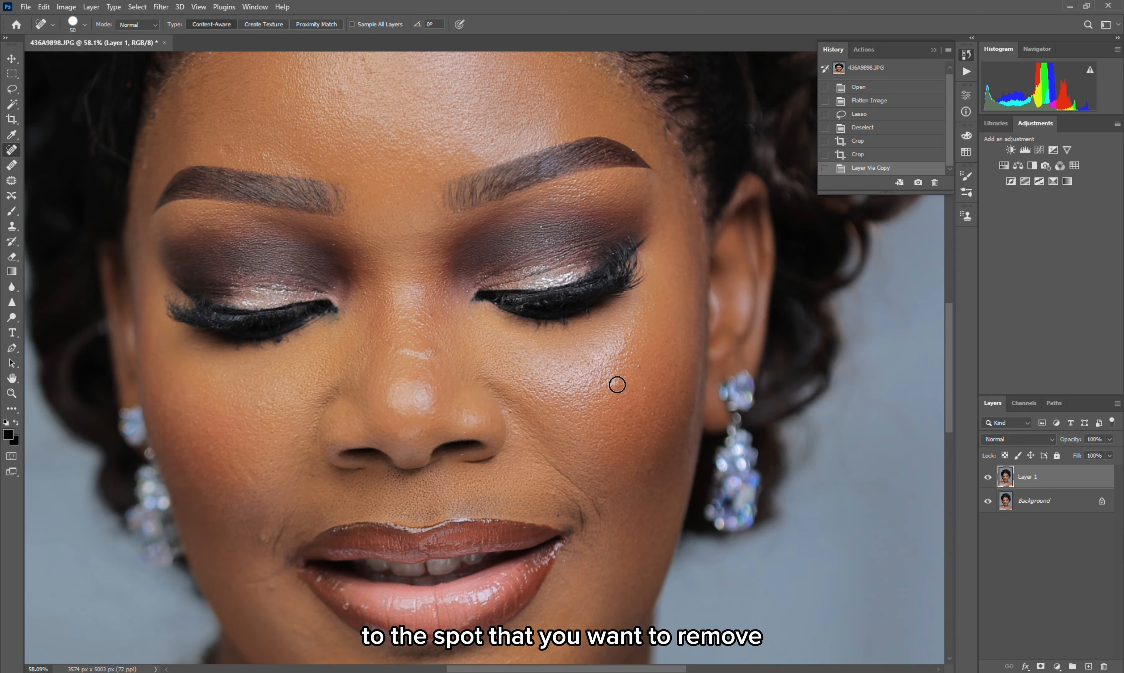
{"action": "left_click", "coordinate": [617, 385]}
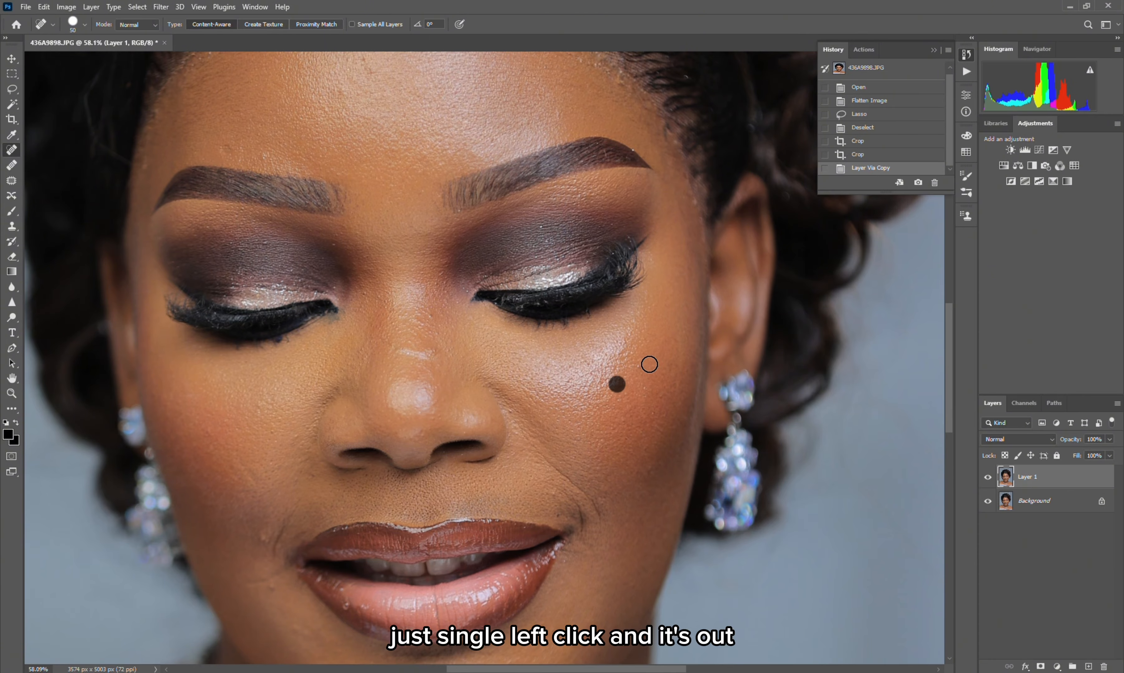
{"action": "key", "text": "bracketleft"}
{"action": "key", "text": "bracketleft"}
{"action": "key", "text": "bracketleft"}
{"action": "left_click", "coordinate": [637, 367]}
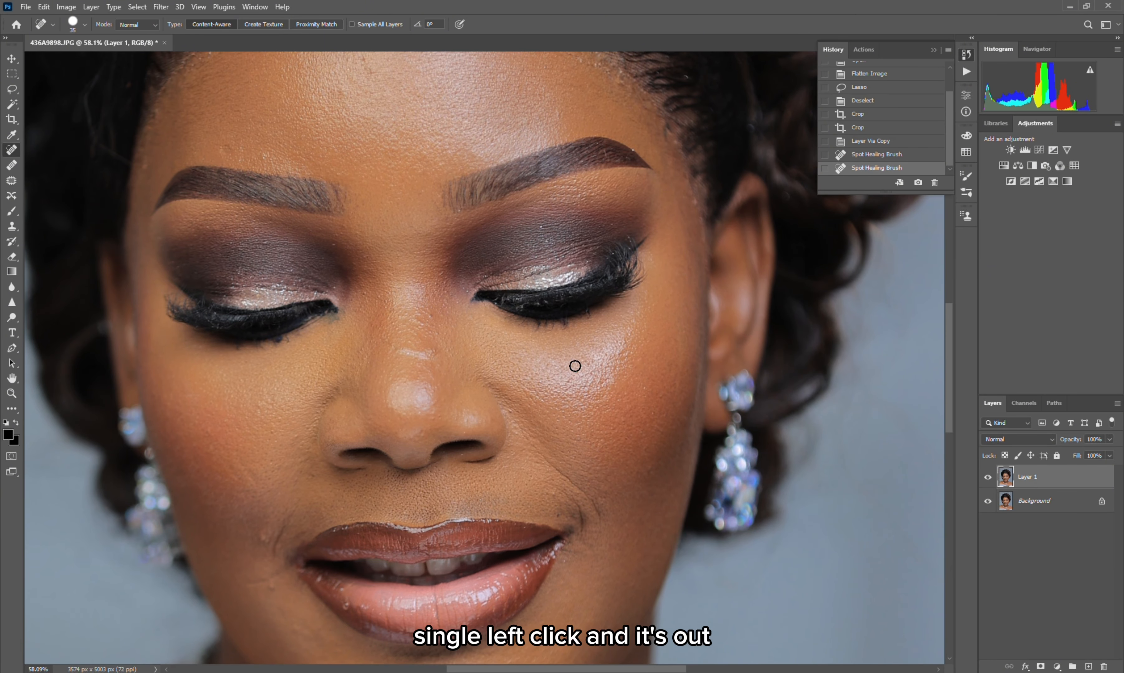
Step: Heal the small spots along the nose bridge and beside the inner eye, reducing the Spot Healing Brush from size 35 to 25
{"action": "left_click", "coordinate": [431, 349]}
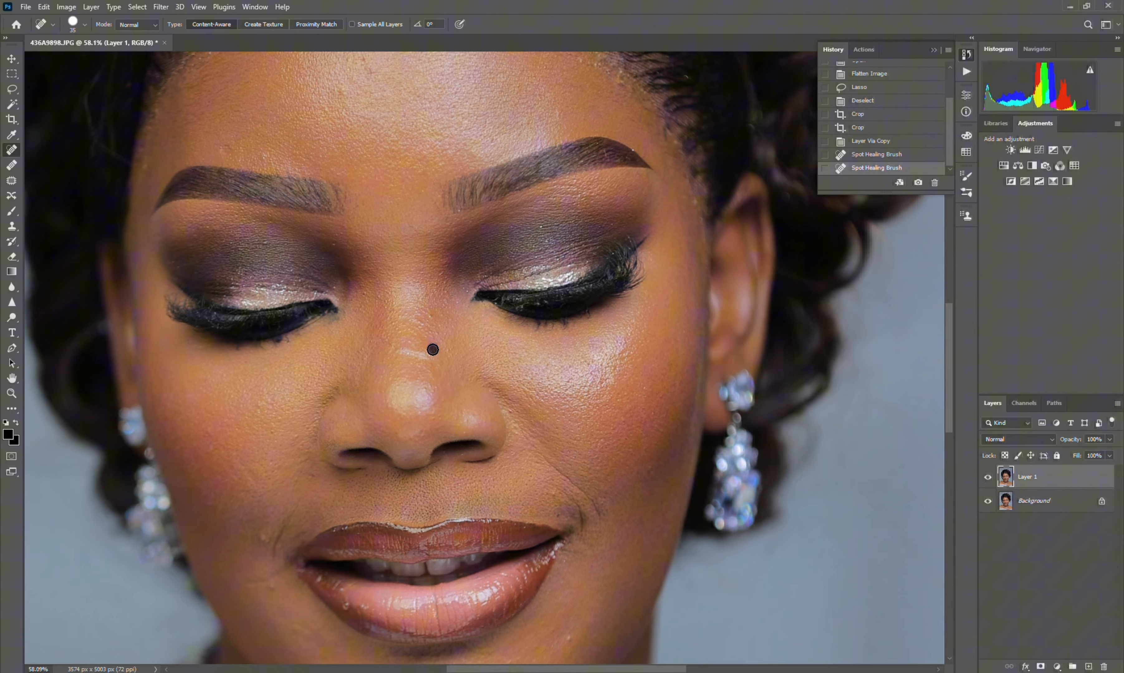
{"action": "key", "text": "bracketleft"}
{"action": "left_click", "coordinate": [411, 341]}
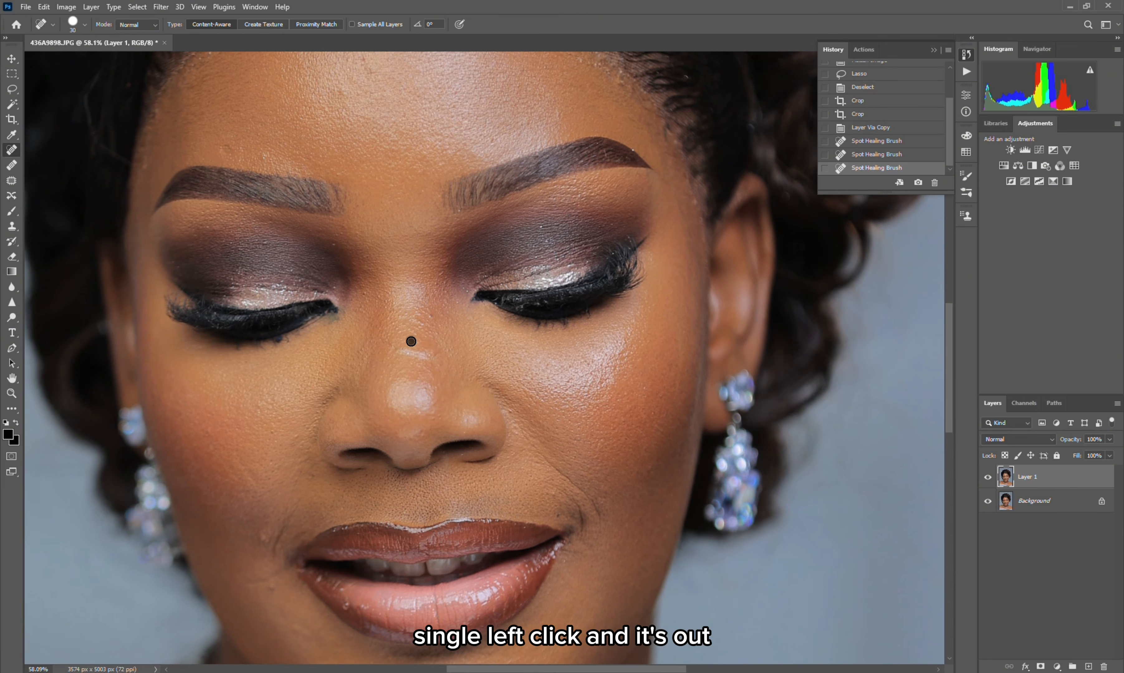
{"action": "left_click", "coordinate": [429, 315]}
{"action": "key", "text": "bracketleft"}
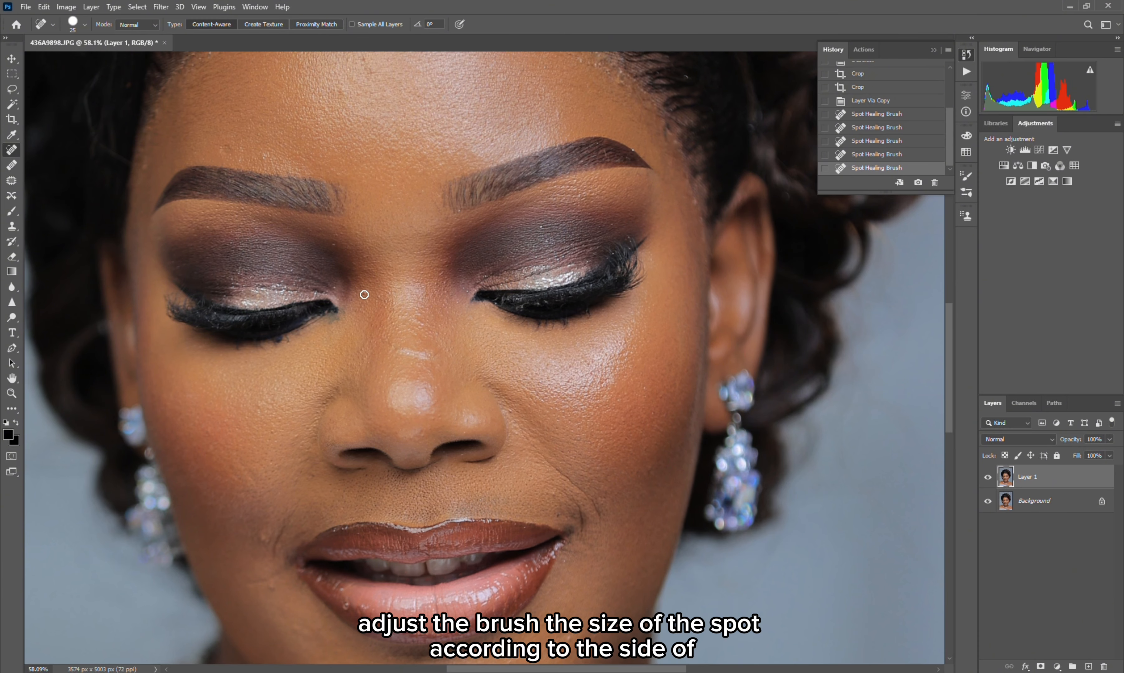
{"action": "left_click", "coordinate": [364, 295]}
{"action": "left_click", "coordinate": [334, 245]}
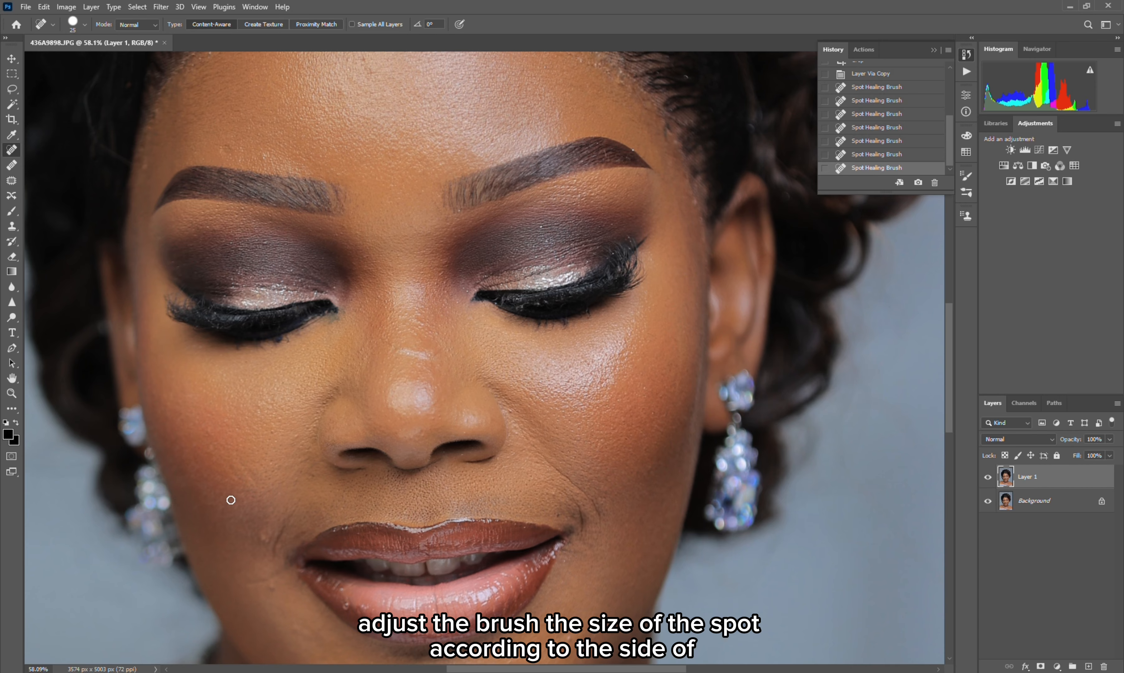
Step: Heal the blemish just below the image-left corner of the mouth with the Spot Healing Brush at size 45
{"action": "key", "text": "bracketright"}
{"action": "key", "text": "bracketright"}
{"action": "key", "text": "bracketright"}
{"action": "key", "text": "bracketright"}
{"action": "key", "text": "bracketright"}
{"action": "key", "text": "bracketright"}
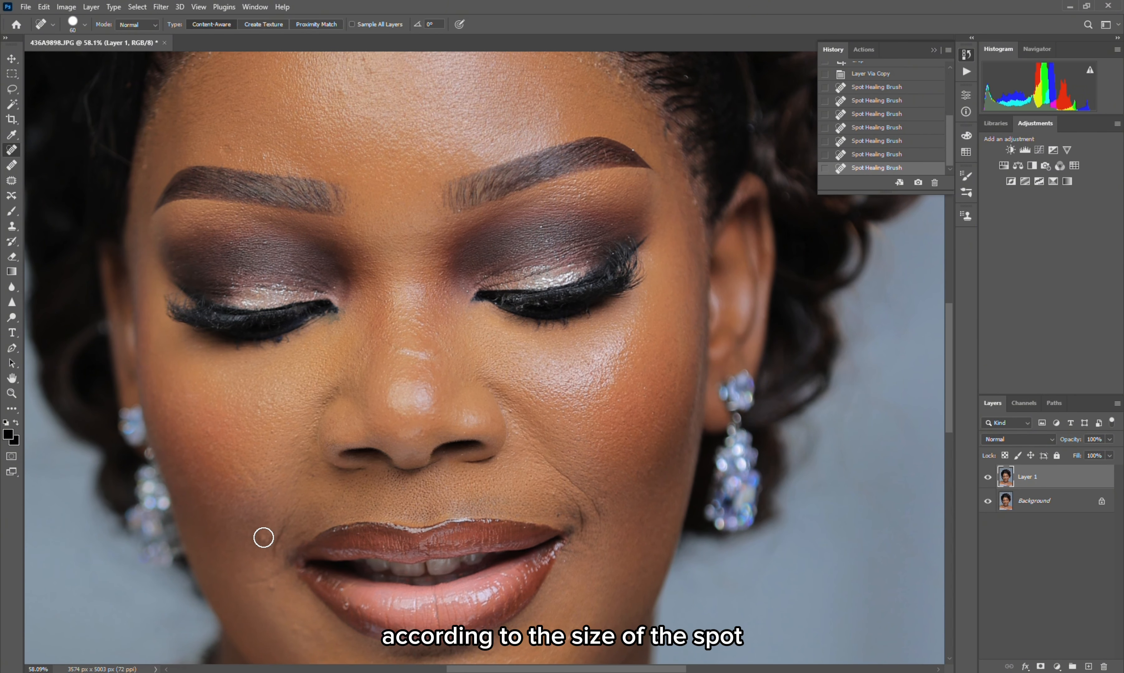
{"action": "key", "text": "bracketleft"}
{"action": "key", "text": "bracketleft"}
{"action": "left_click", "coordinate": [272, 584]}
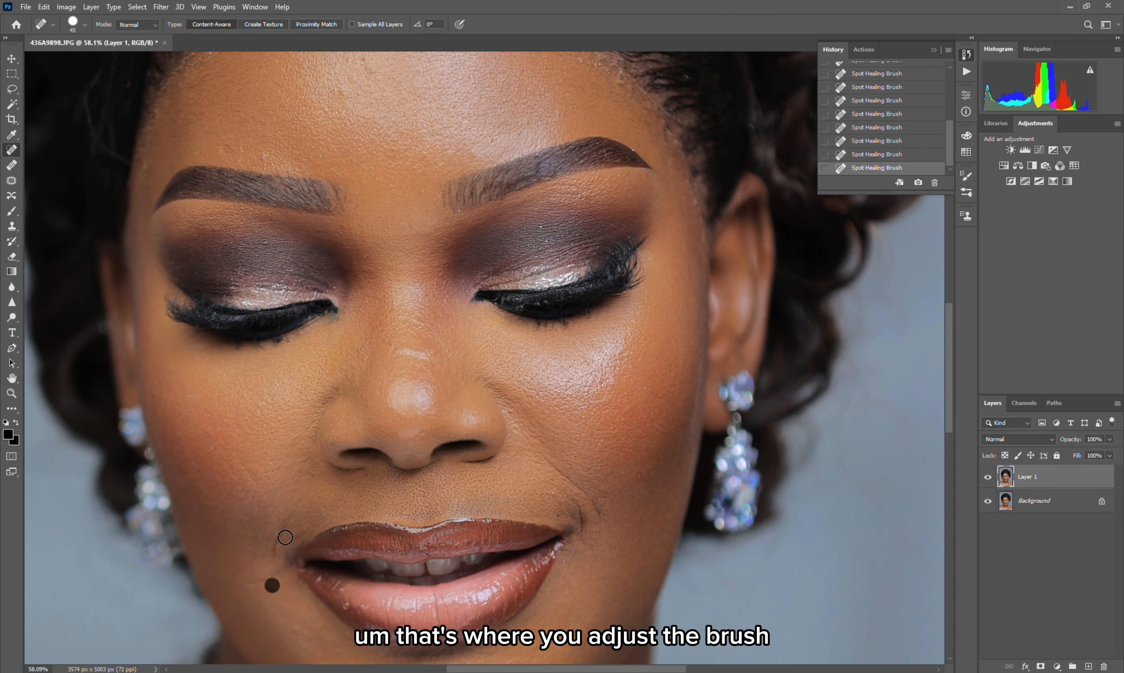
Step: Heal the small spots on the image-right side of the chin, below the lips, with the Spot Healing Brush at size 30
{"action": "scroll", "coordinate": [373, 263], "scroll_direction": "down", "scroll_amount": 2}
{"action": "scroll", "coordinate": [373, 263], "scroll_direction": "down", "scroll_amount": 1}
{"action": "scroll", "coordinate": [462, 444], "scroll_direction": "up", "scroll_amount": 5}
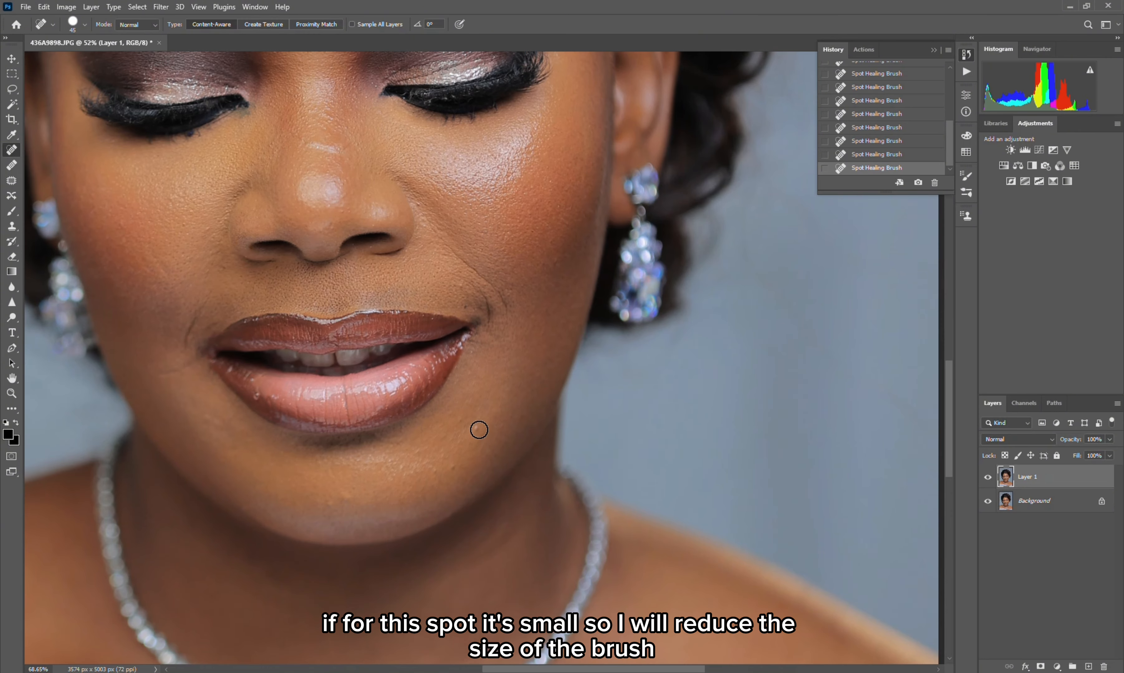
{"action": "key", "text": "bracketleft"}
{"action": "key", "text": "bracketleft"}
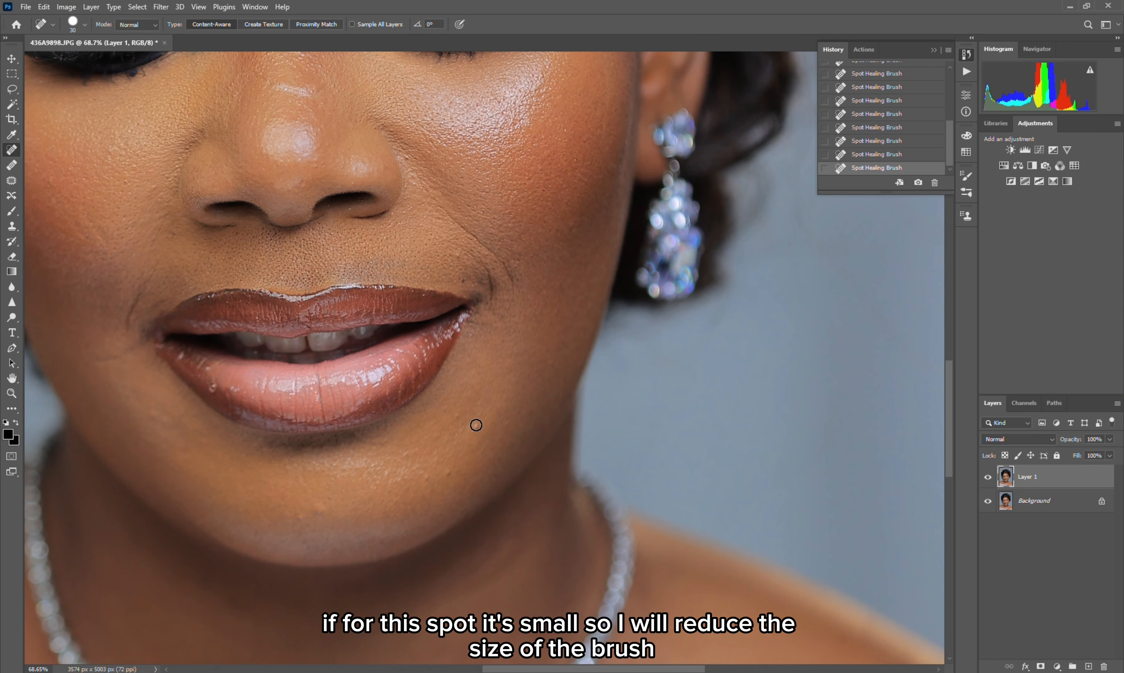
{"action": "left_click", "coordinate": [477, 426]}
{"action": "left_click", "coordinate": [456, 418]}
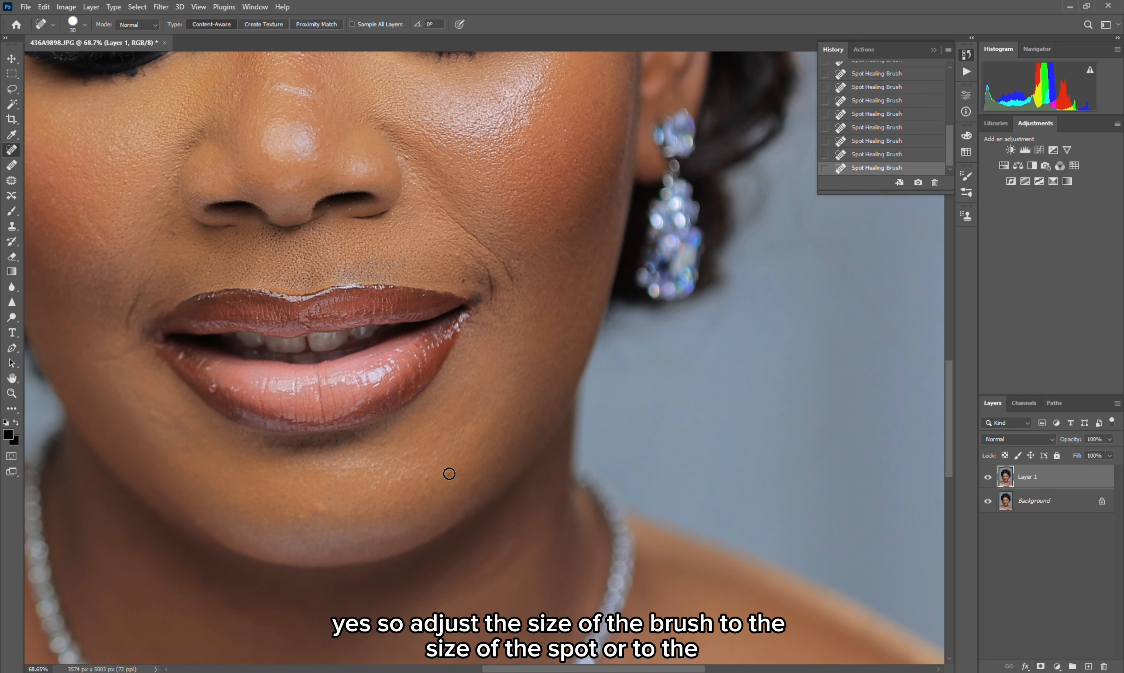
{"action": "left_click", "coordinate": [424, 475]}
Step: Heal the spots on the lower chin at brush size 35 and the one at the lower lip's edge at size 30
{"action": "key", "text": "bracketright"}
{"action": "left_click", "coordinate": [320, 508]}
{"action": "left_click", "coordinate": [296, 515]}
{"action": "key", "text": "bracketright"}
{"action": "key", "text": "bracketleft"}
{"action": "key", "text": "bracketleft"}
{"action": "left_click", "coordinate": [207, 369]}
Step: Heal the spot on the upper forehead near the hairline with the Spot Healing Brush at size 35
{"action": "scroll", "coordinate": [415, 275], "scroll_direction": "down", "scroll_amount": 3}
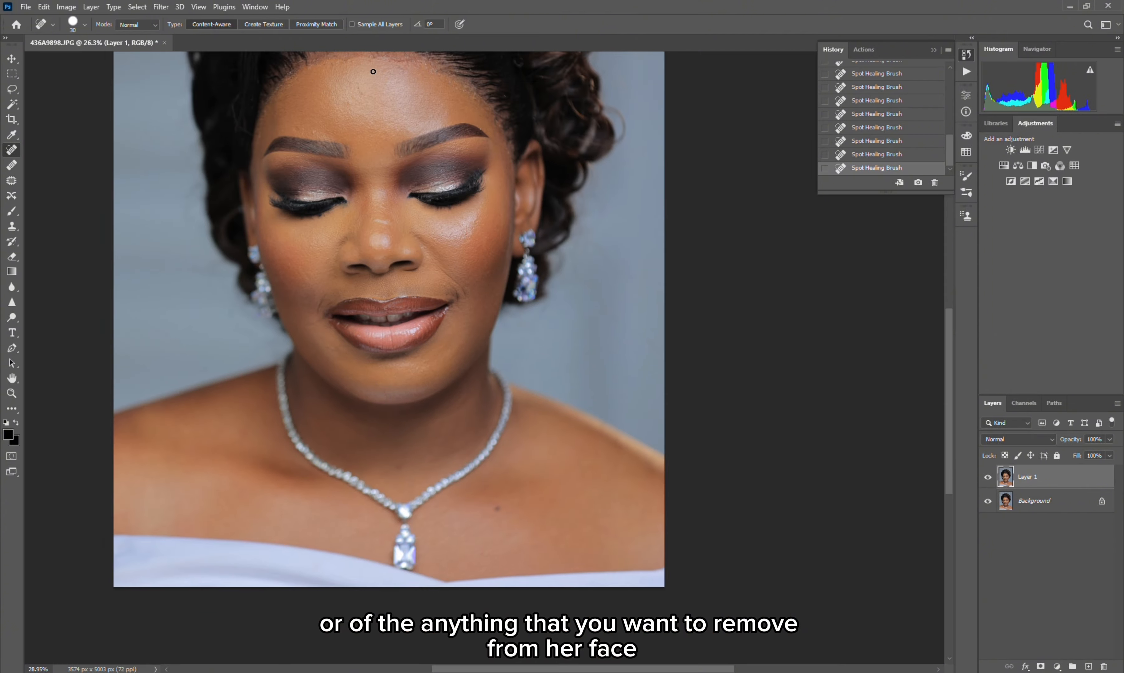
{"action": "scroll", "coordinate": [372, 70], "scroll_direction": "up", "scroll_amount": 2}
{"action": "key", "text": "bracketright"}
{"action": "left_click", "coordinate": [420, 64]}
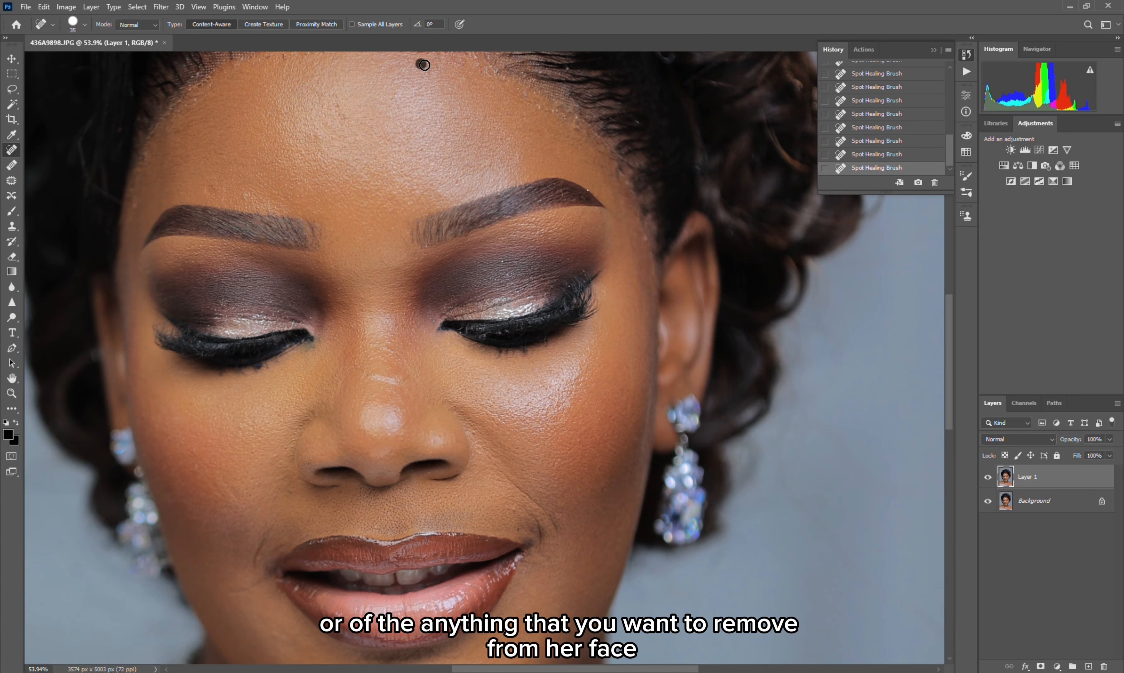
{"action": "scroll", "coordinate": [436, 164], "scroll_direction": "down", "scroll_amount": 1}
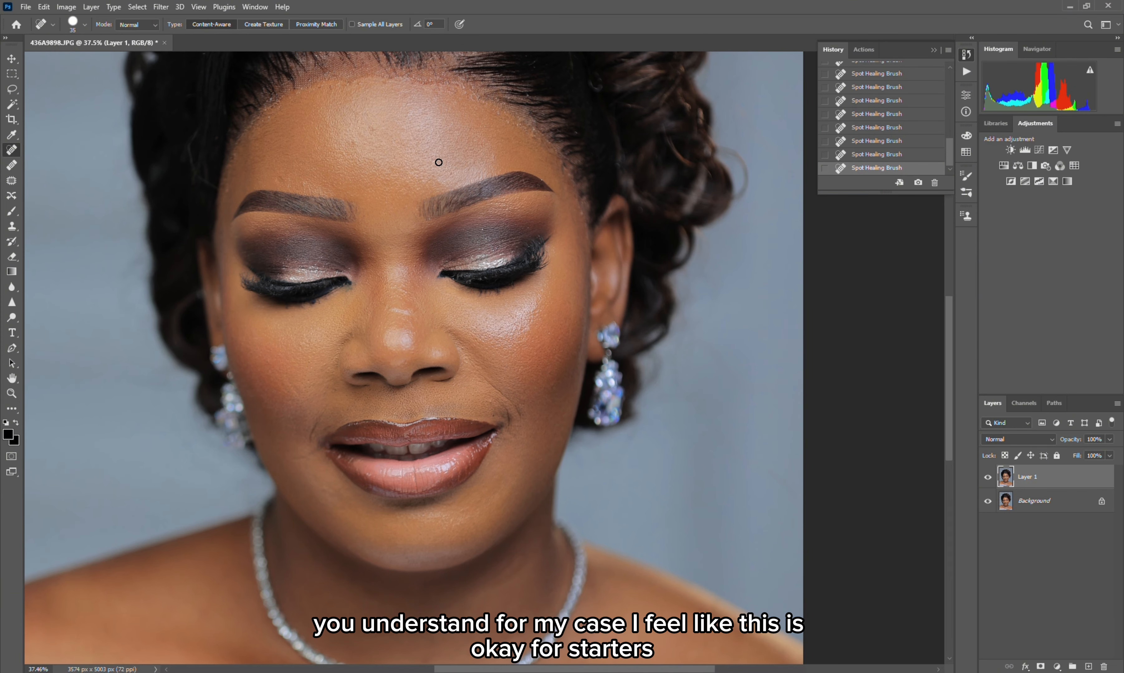
Step: Compare the face before and after spot removal by toggling the visibility of Layer 1, leaving it visible
{"action": "scroll", "coordinate": [360, 144], "scroll_direction": "down", "scroll_amount": 1}
{"action": "scroll", "coordinate": [359, 144], "scroll_direction": "up", "scroll_amount": 1}
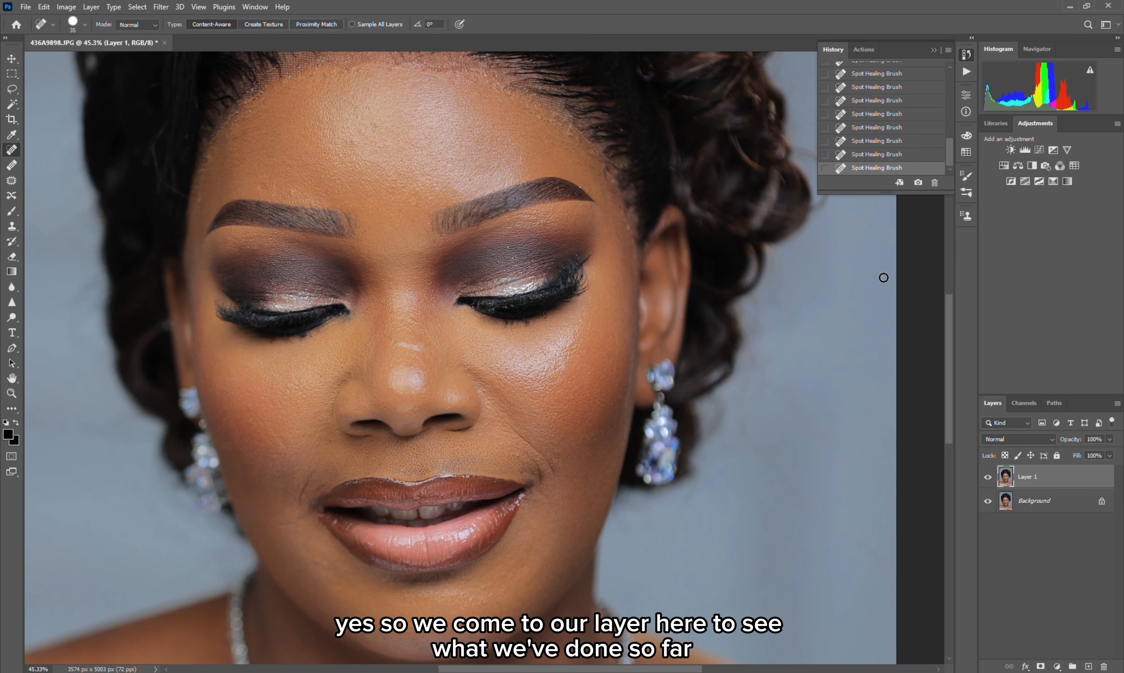
{"action": "left_click", "coordinate": [986, 480]}
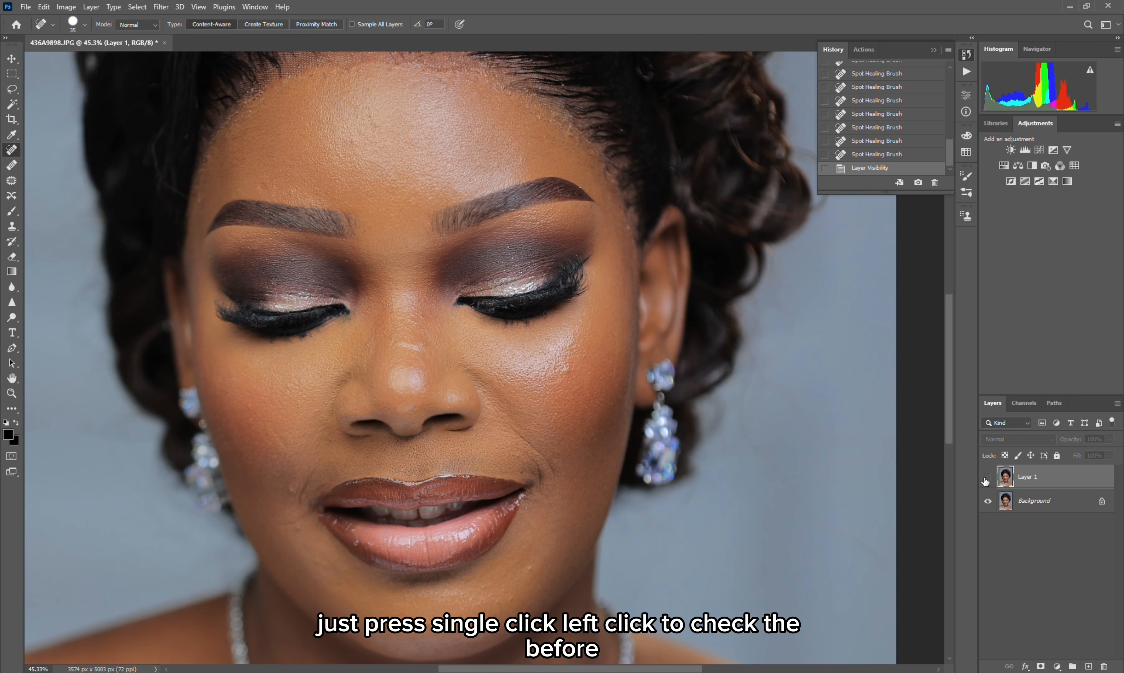
{"action": "left_click", "coordinate": [986, 477]}
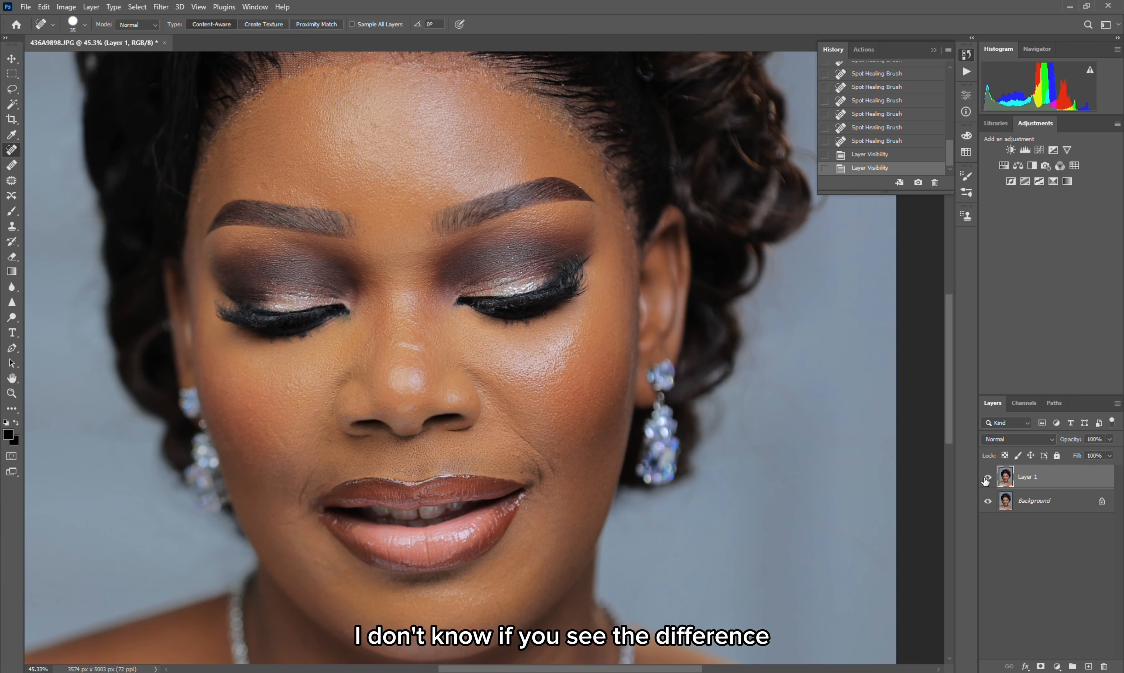
{"action": "left_click", "coordinate": [986, 480]}
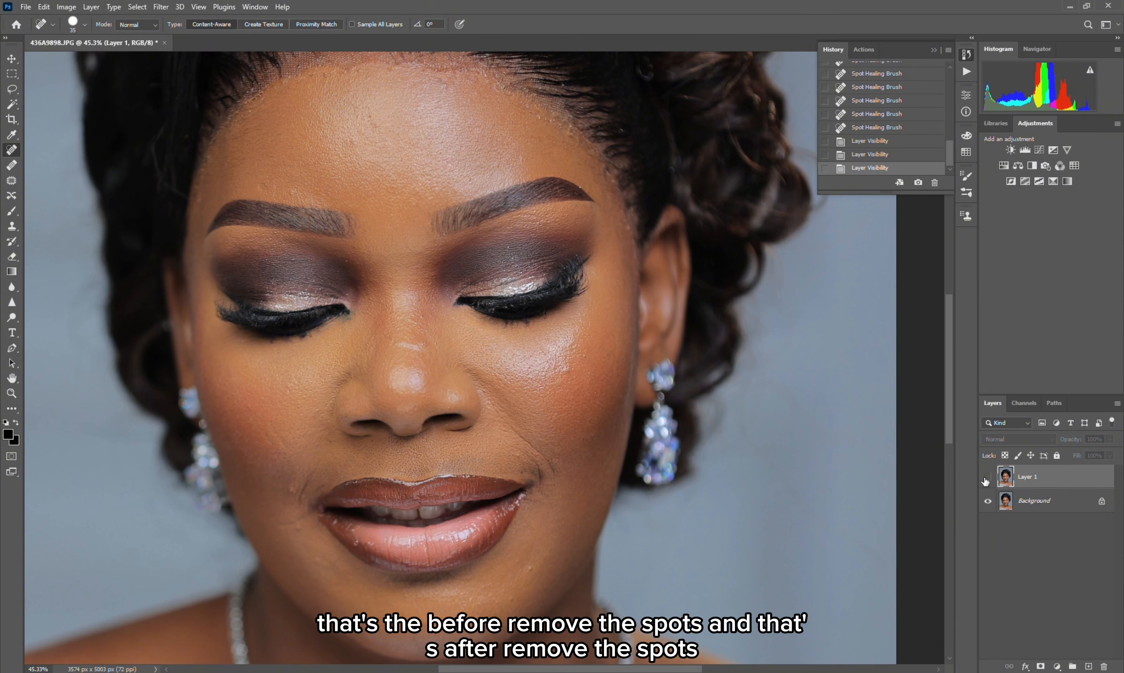
{"action": "left_click", "coordinate": [986, 479]}
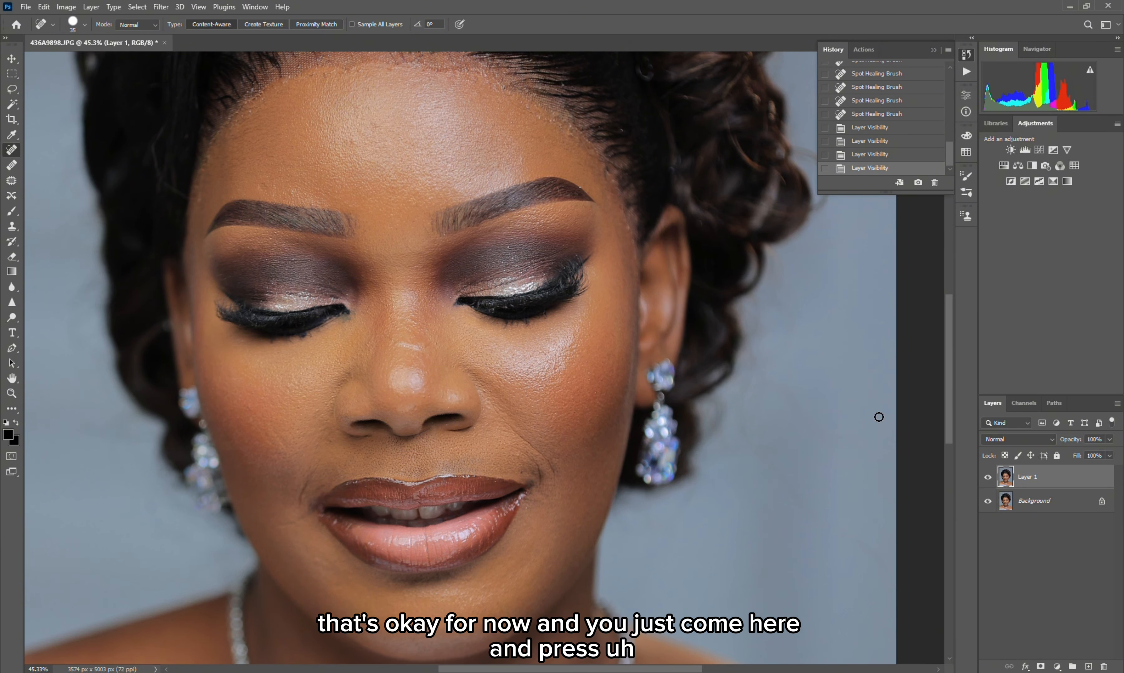
Step: Flatten the image and create two duplicate layers above the Background
{"action": "right_click", "coordinate": [1059, 501]}
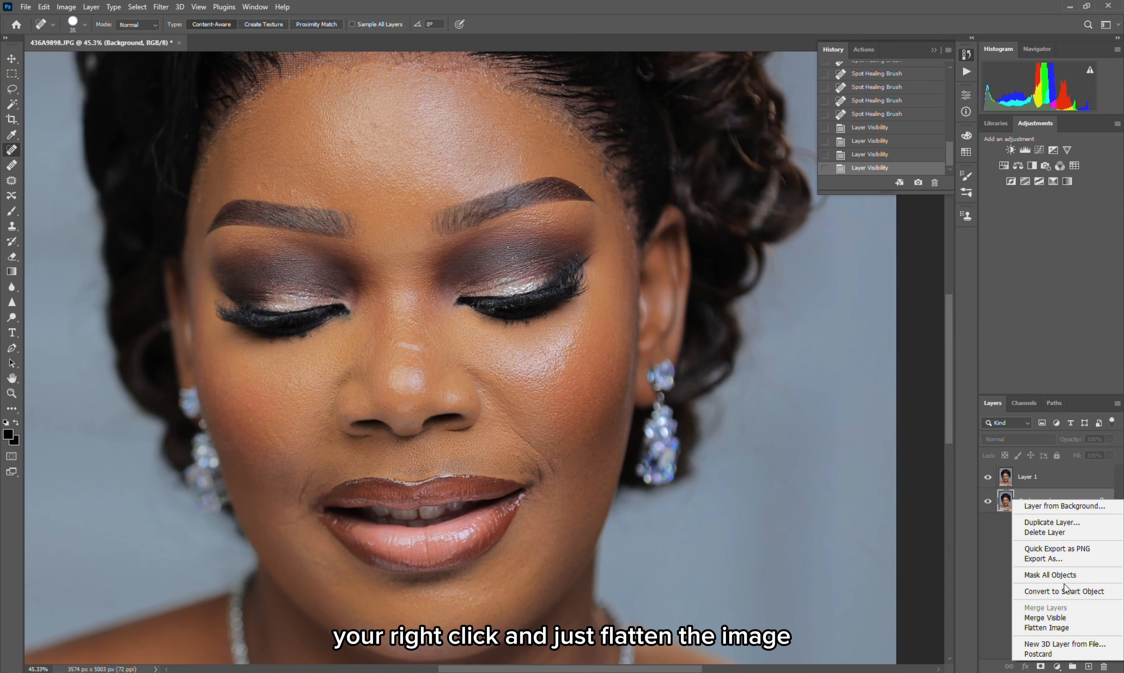
{"action": "left_click", "coordinate": [1047, 628]}
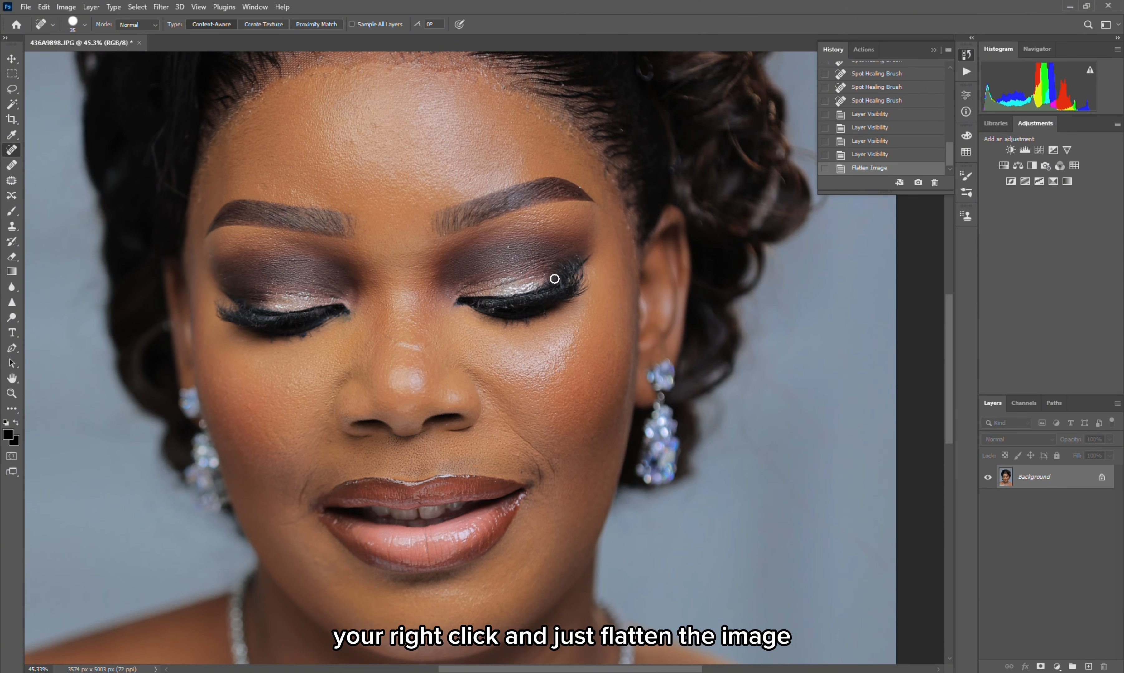
{"action": "scroll", "coordinate": [555, 279], "scroll_direction": "down", "scroll_amount": 5}
{"action": "scroll", "coordinate": [535, 176], "scroll_direction": "up", "scroll_amount": 2}
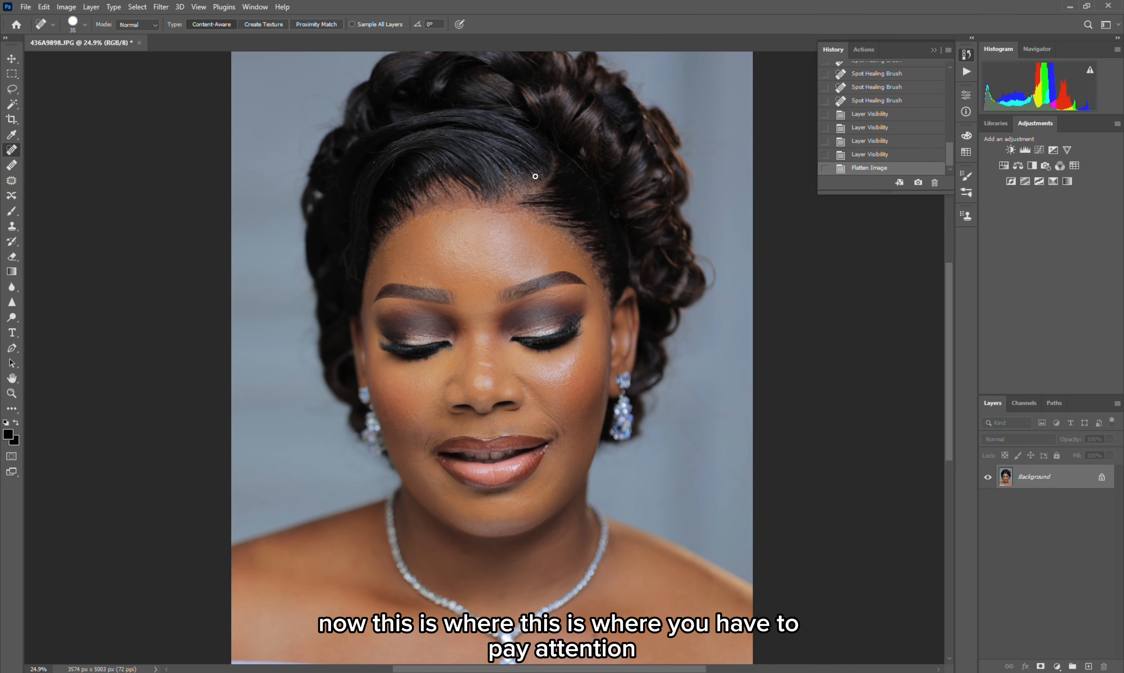
{"action": "scroll", "coordinate": [535, 176], "scroll_direction": "down", "scroll_amount": 3}
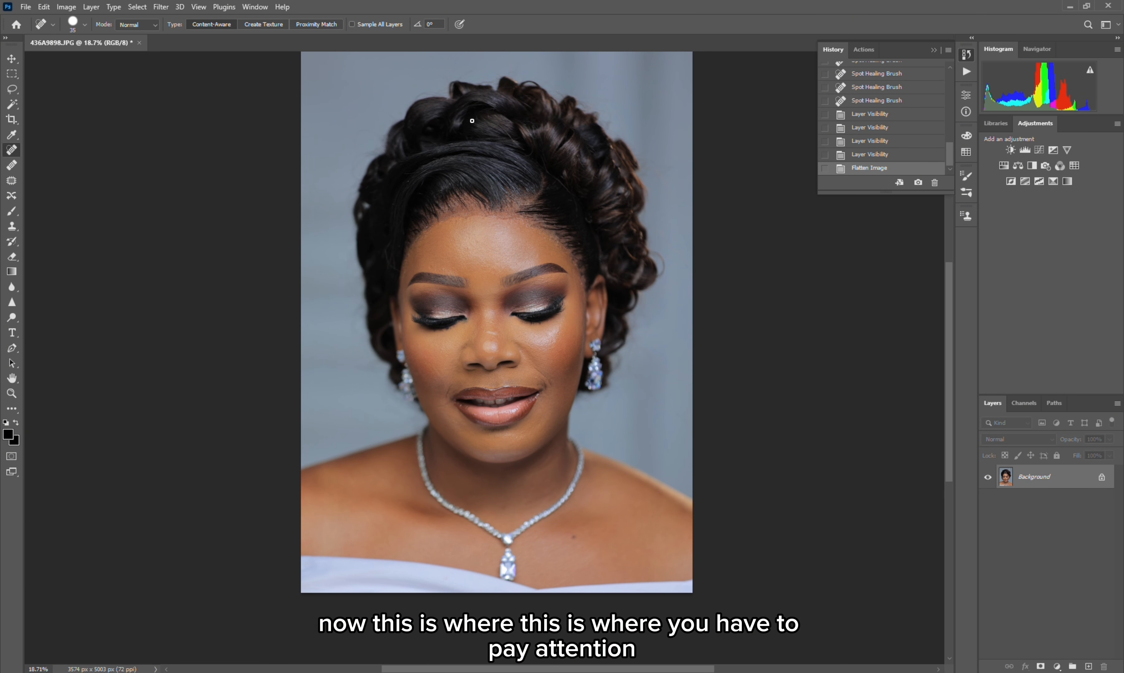
{"action": "scroll", "coordinate": [473, 111], "scroll_direction": "up", "scroll_amount": 2}
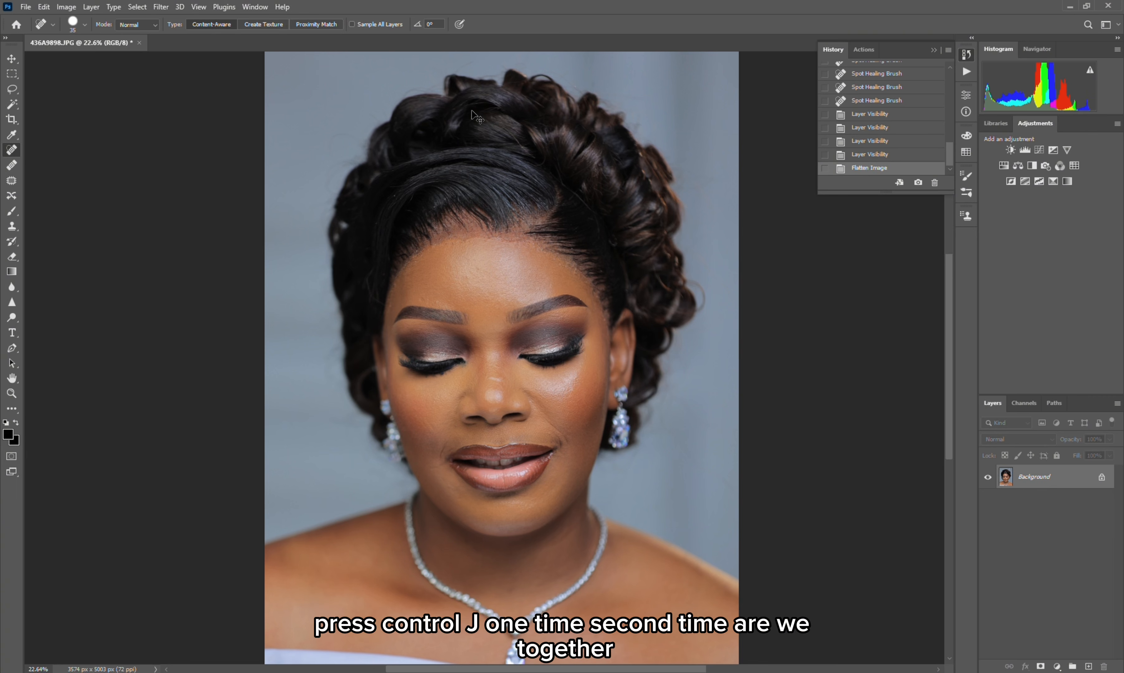
{"action": "key", "text": "ctrl+j"}
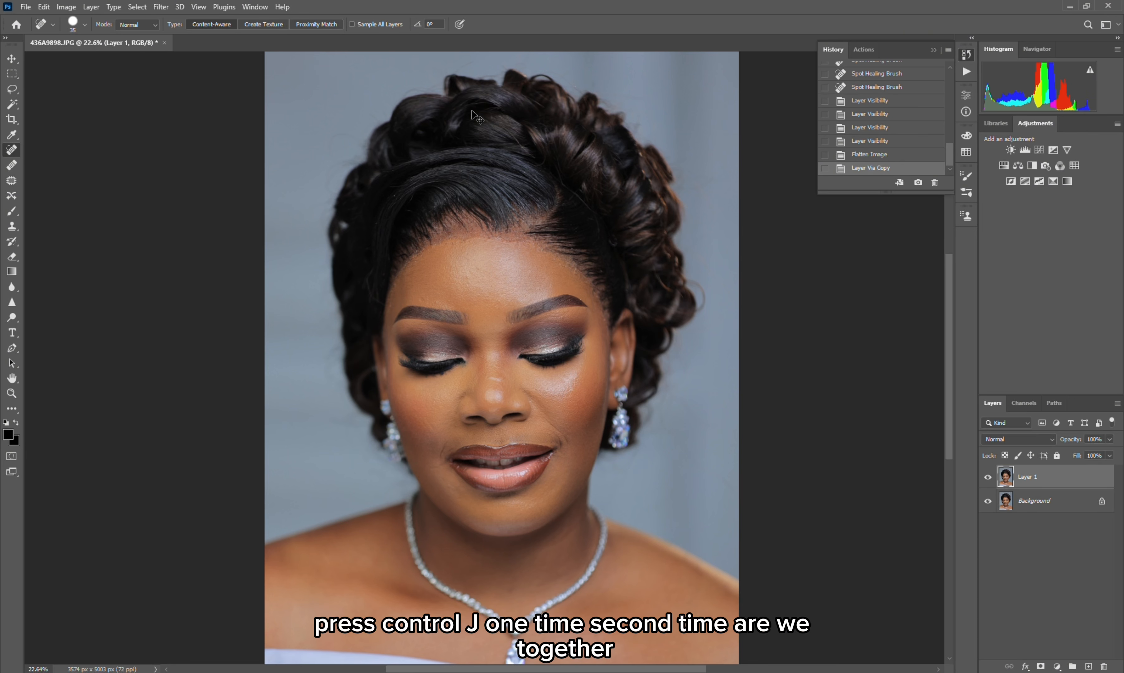
{"action": "key", "text": "ctrl+j"}
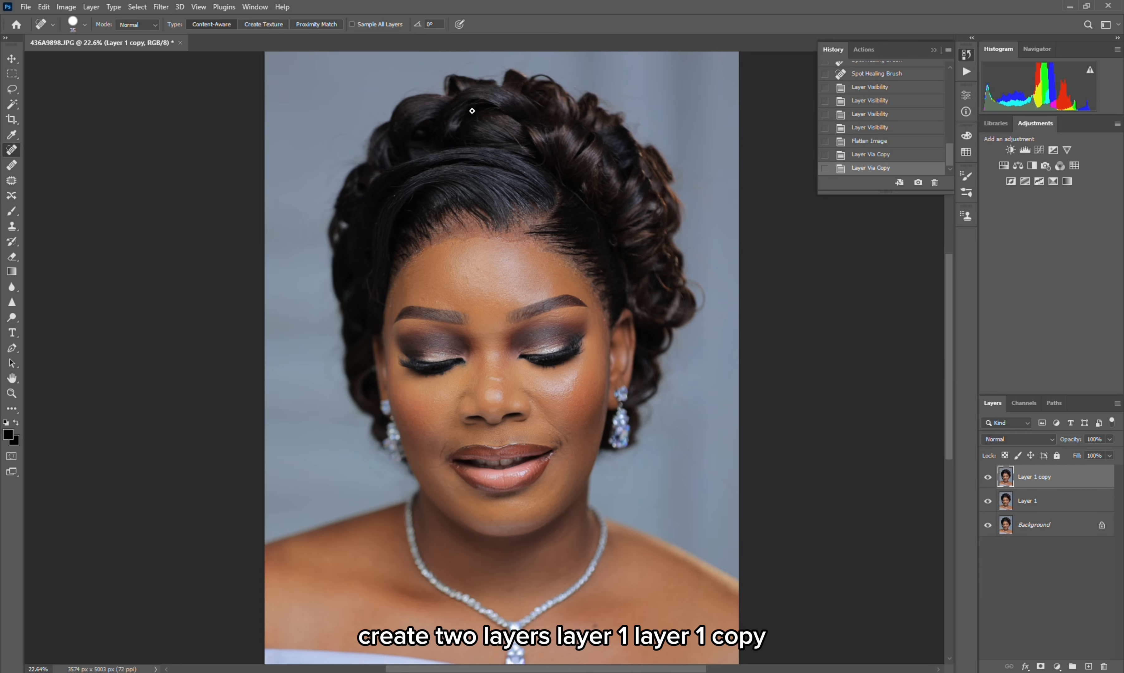
Step: Apply a Gaussian Blur with a radius of 3.0 pixels to Layer 1
{"action": "left_click", "coordinate": [1023, 501]}
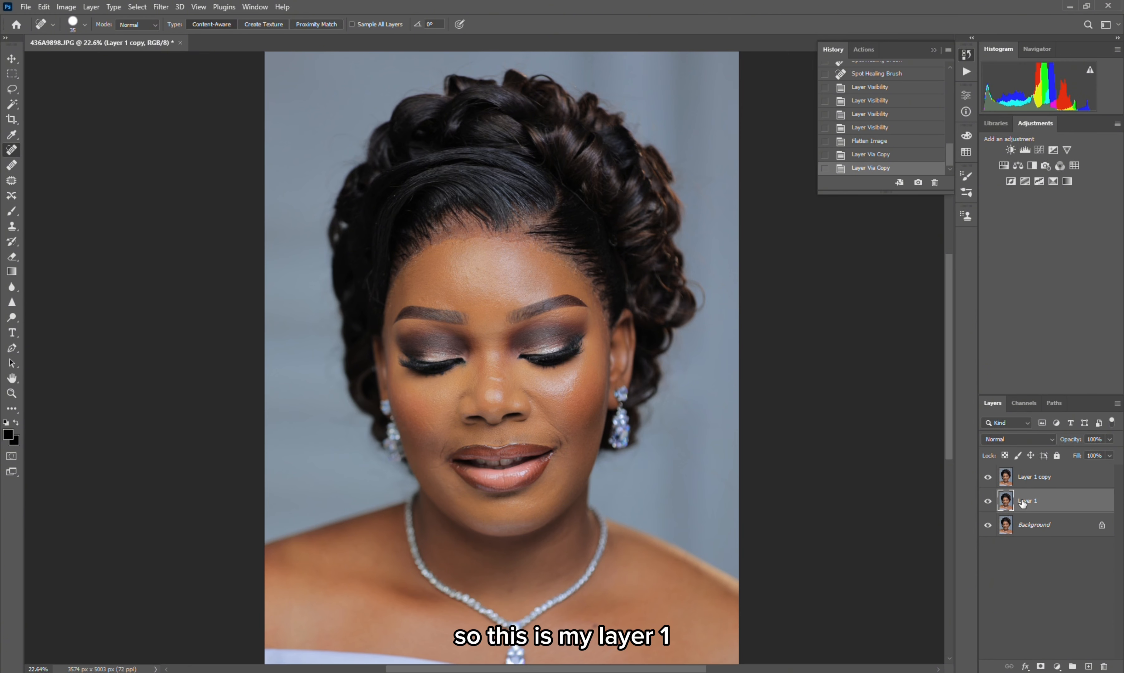
{"action": "left_click", "coordinate": [1047, 483]}
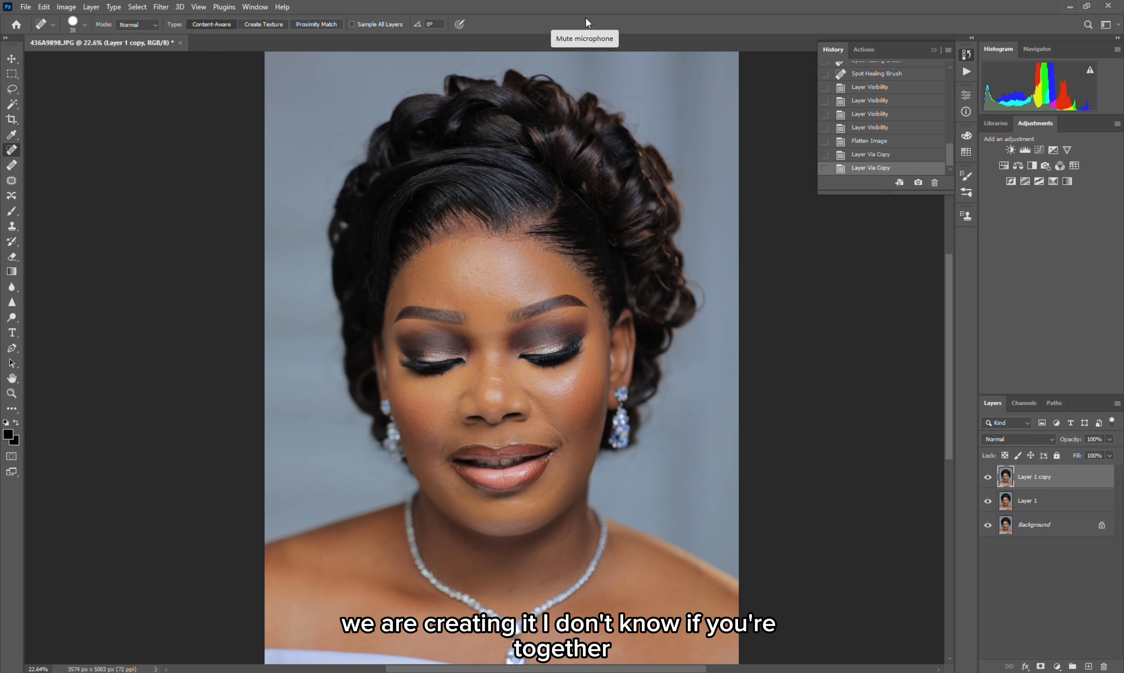
{"action": "left_click", "coordinate": [1052, 504]}
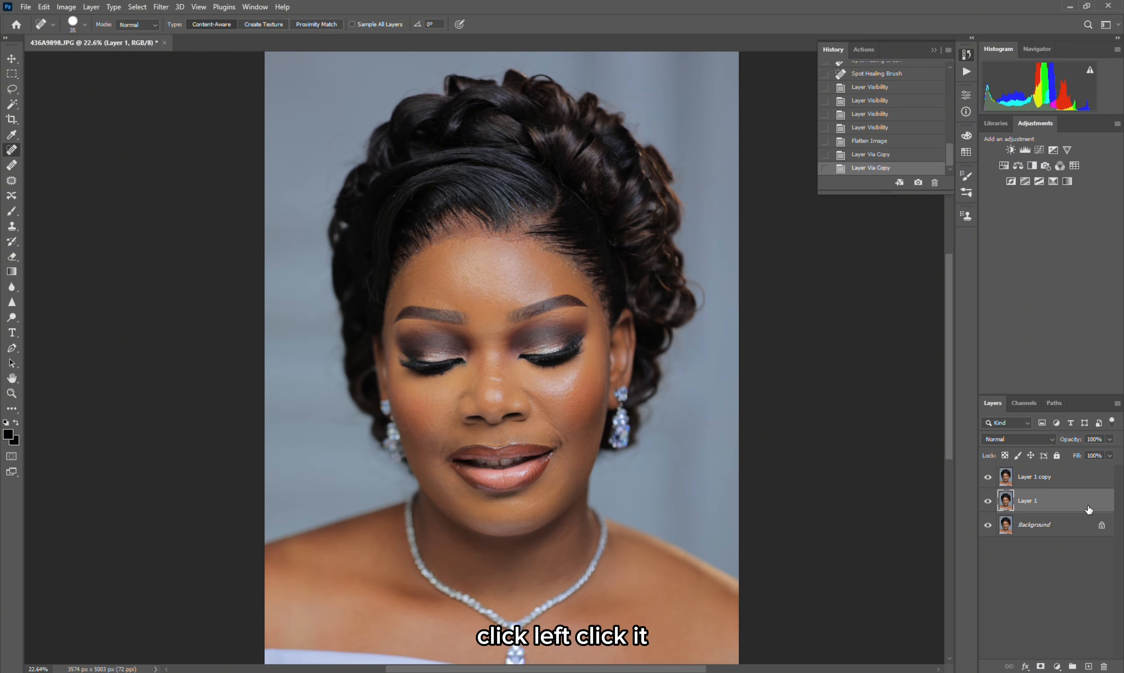
{"action": "left_click", "coordinate": [161, 6]}
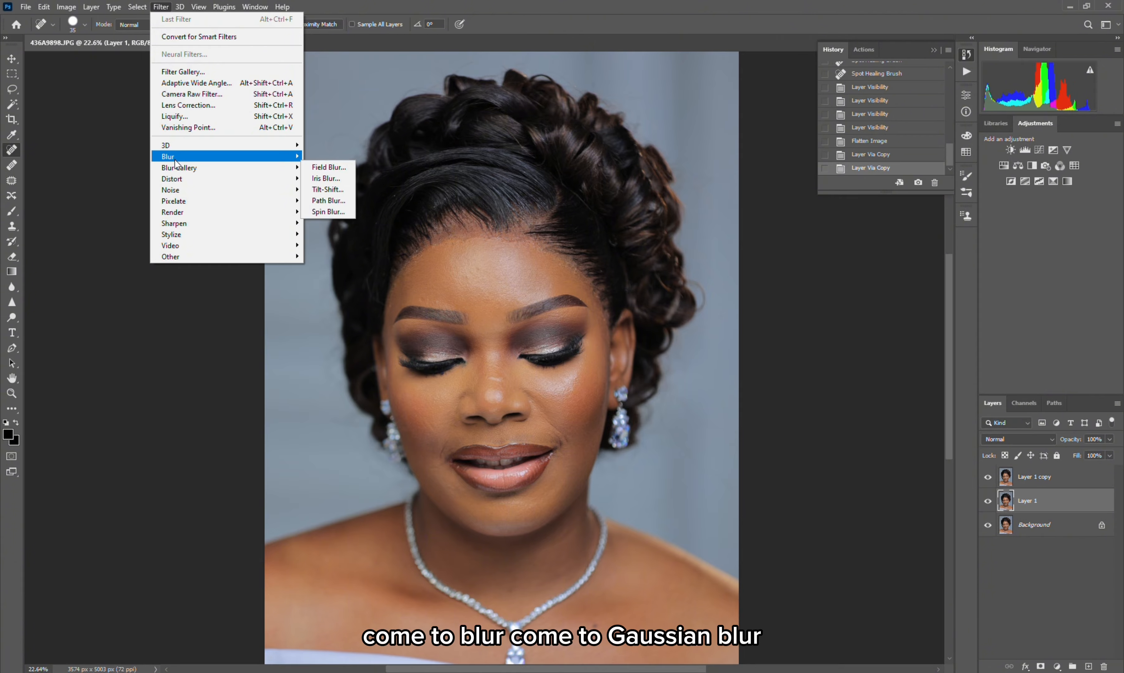
{"action": "mouse_move", "coordinate": [176, 157]}
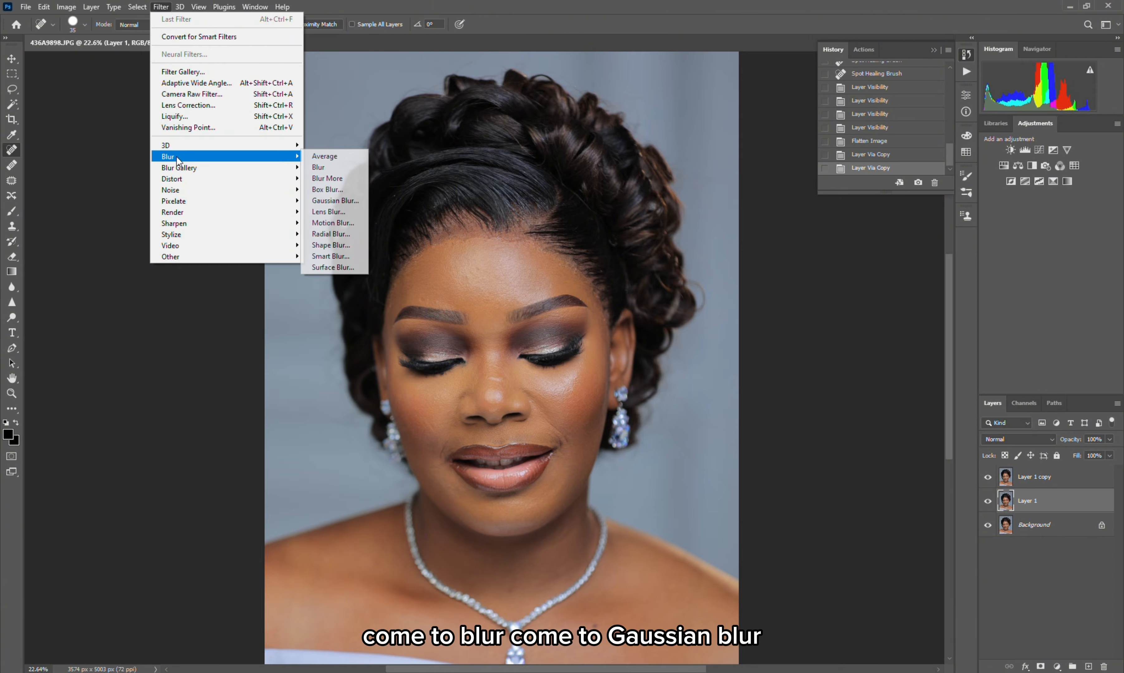
{"action": "left_click", "coordinate": [336, 201]}
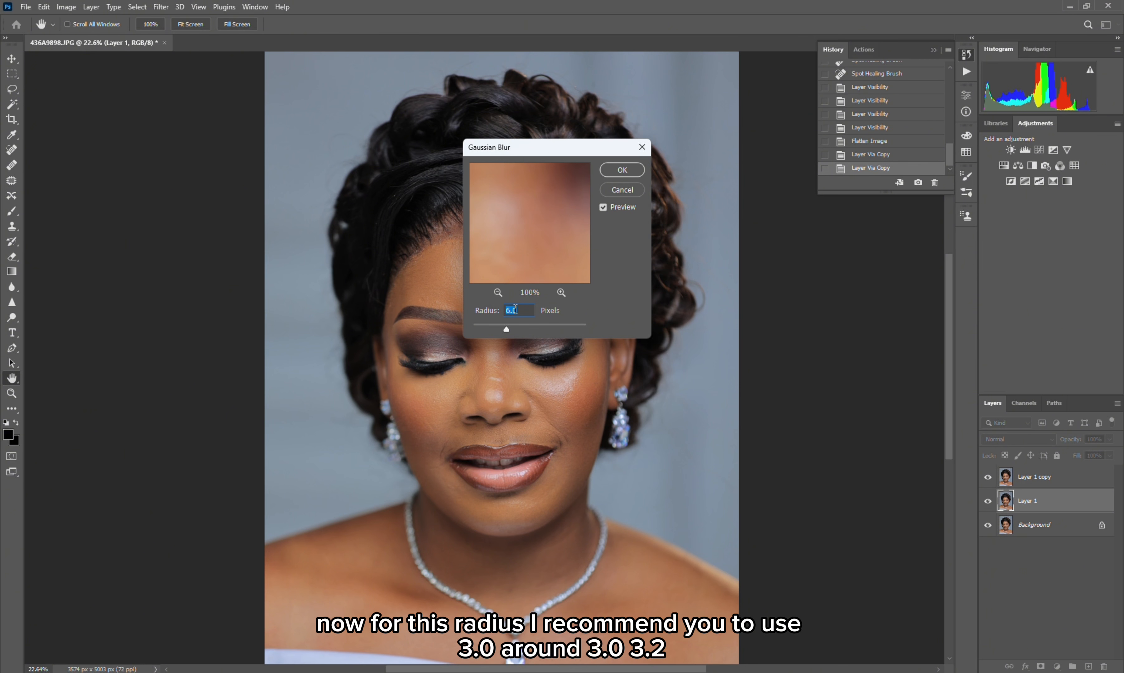
{"action": "type", "text": "3"}
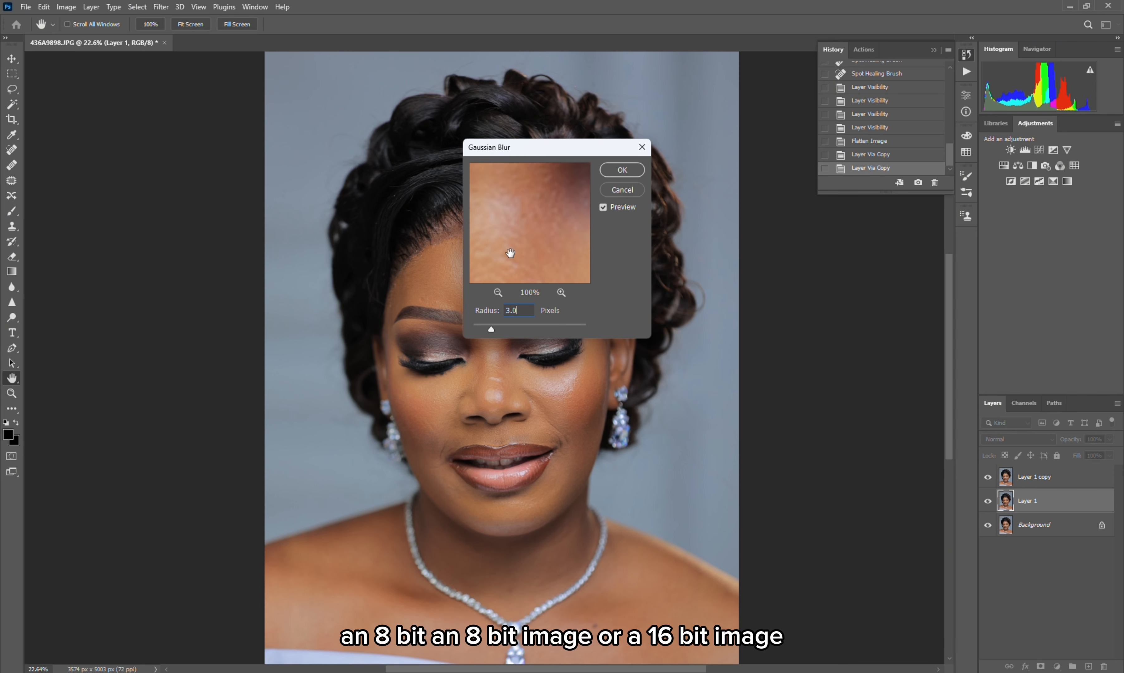
{"action": "left_click_drag", "start_coordinate": [506, 220], "coordinate": [539, 248]}
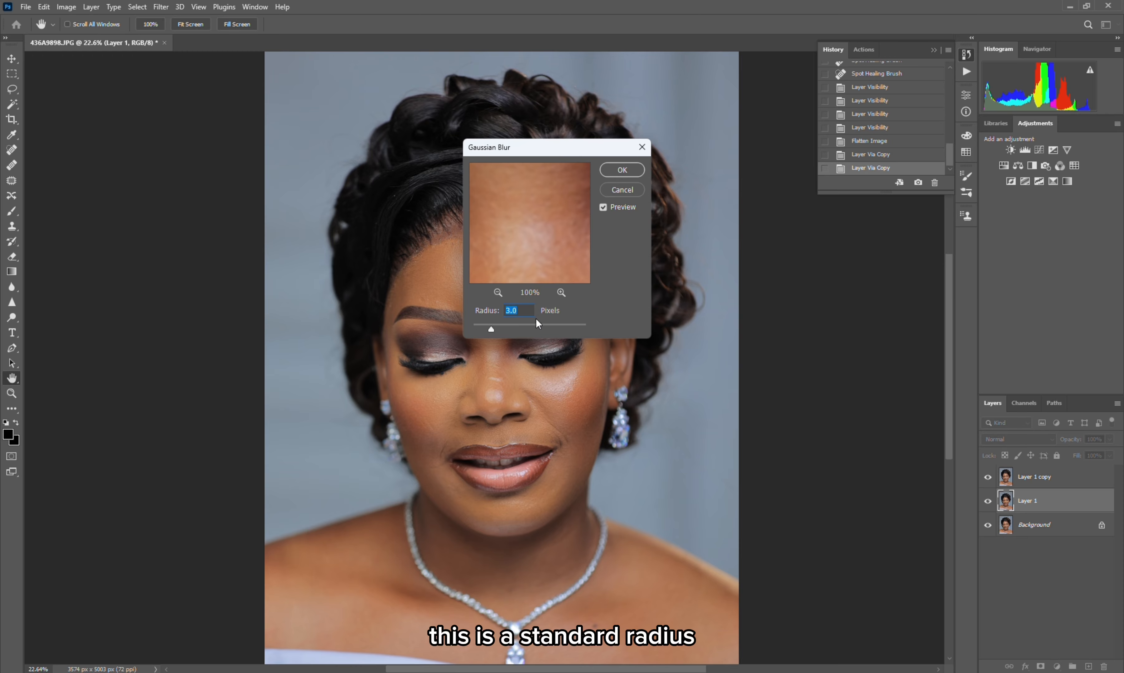
{"action": "left_click_drag", "start_coordinate": [514, 231], "coordinate": [535, 233]}
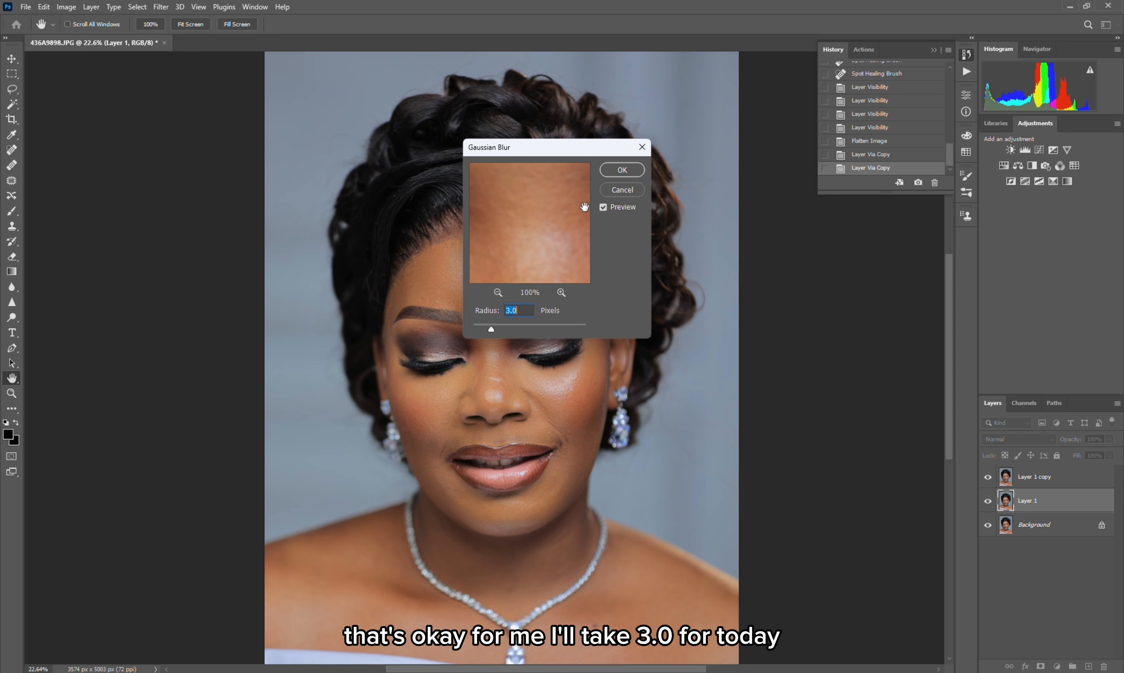
{"action": "left_click", "coordinate": [614, 174]}
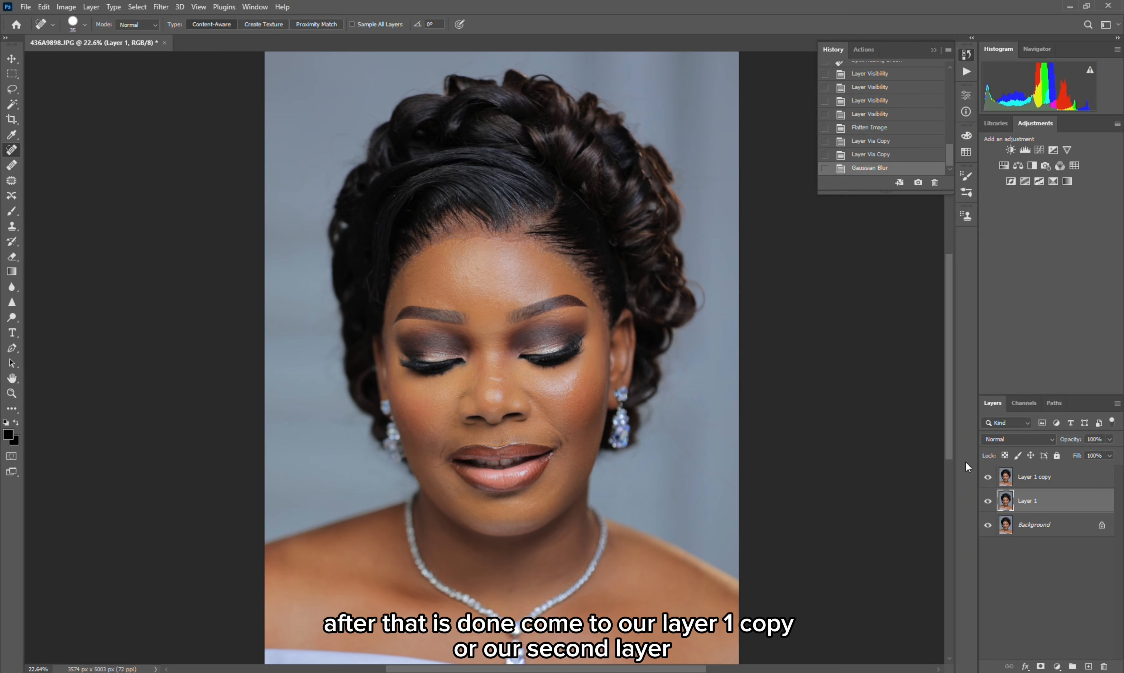
Step: Start Apply Image on Layer 1 copy, using Layer 1 as the source layer with the RGB channel inverted
{"action": "left_click", "coordinate": [1040, 484]}
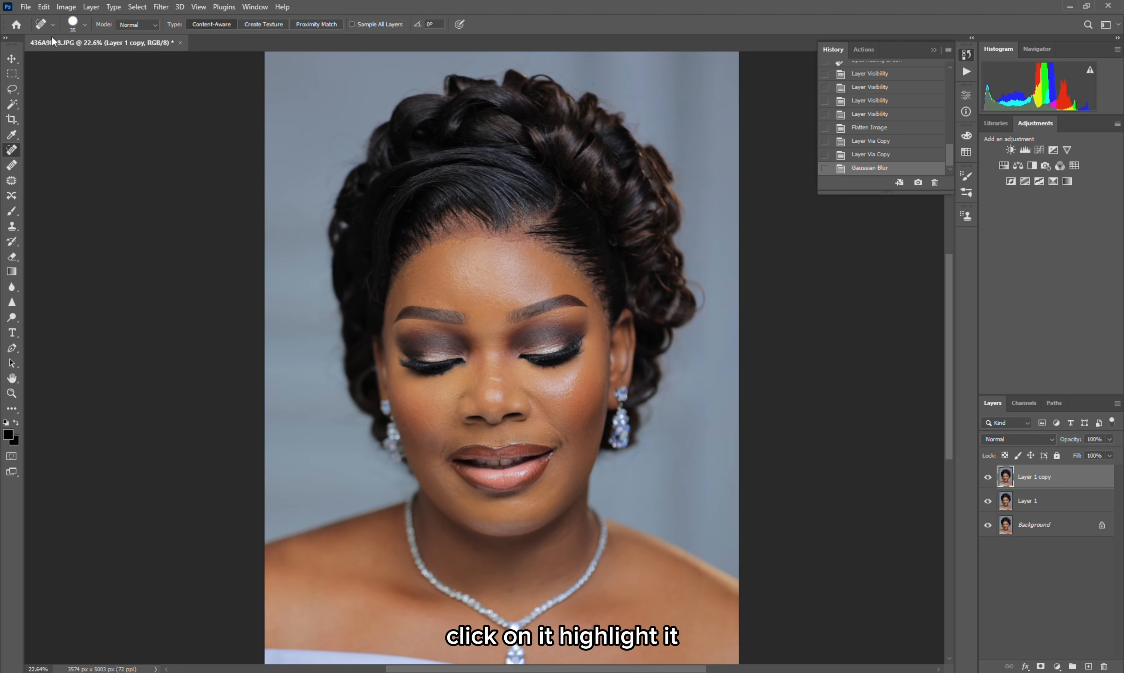
{"action": "left_click", "coordinate": [64, 9]}
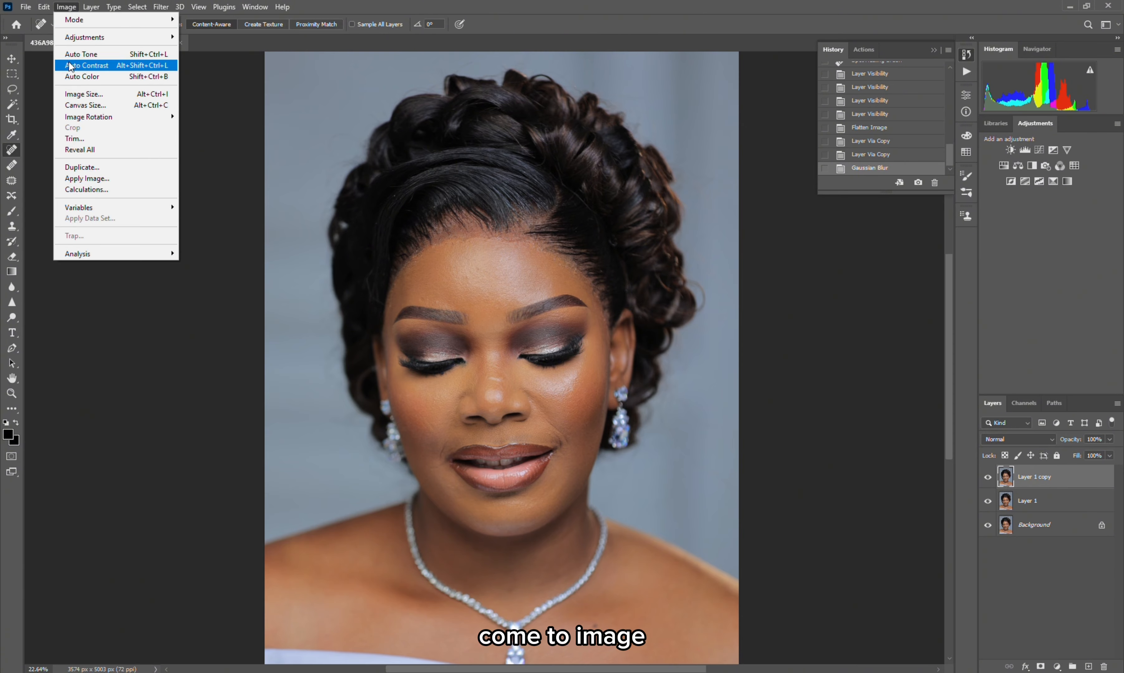
{"action": "left_click", "coordinate": [84, 178]}
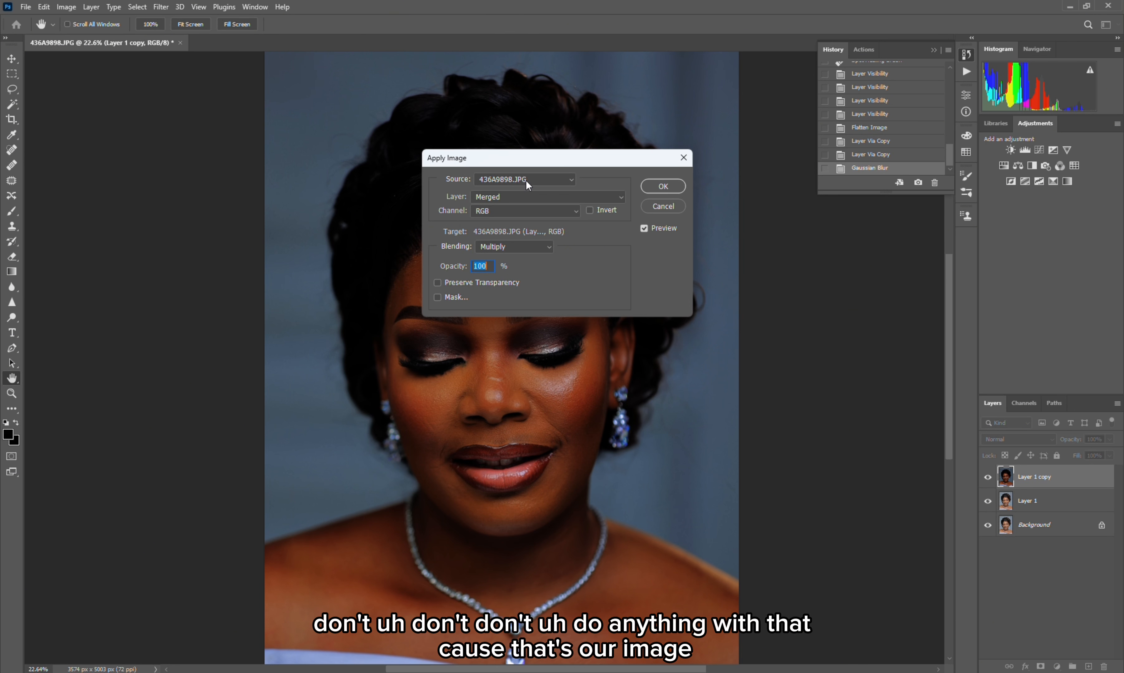
{"action": "left_click", "coordinate": [511, 196]}
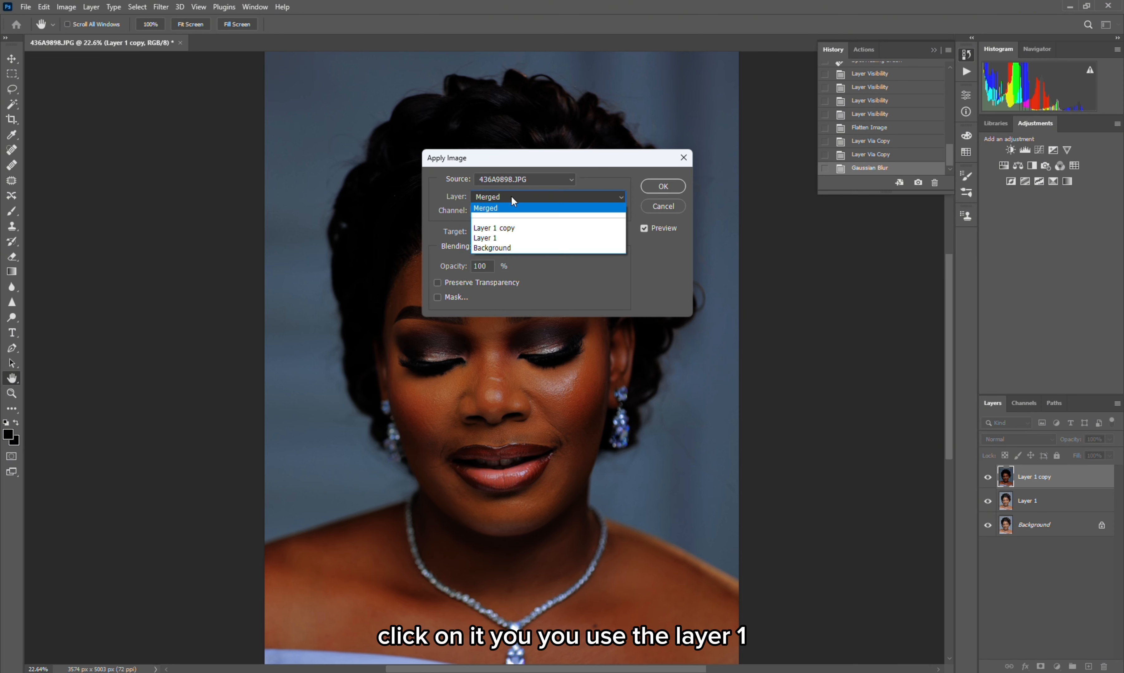
{"action": "left_click", "coordinate": [504, 237]}
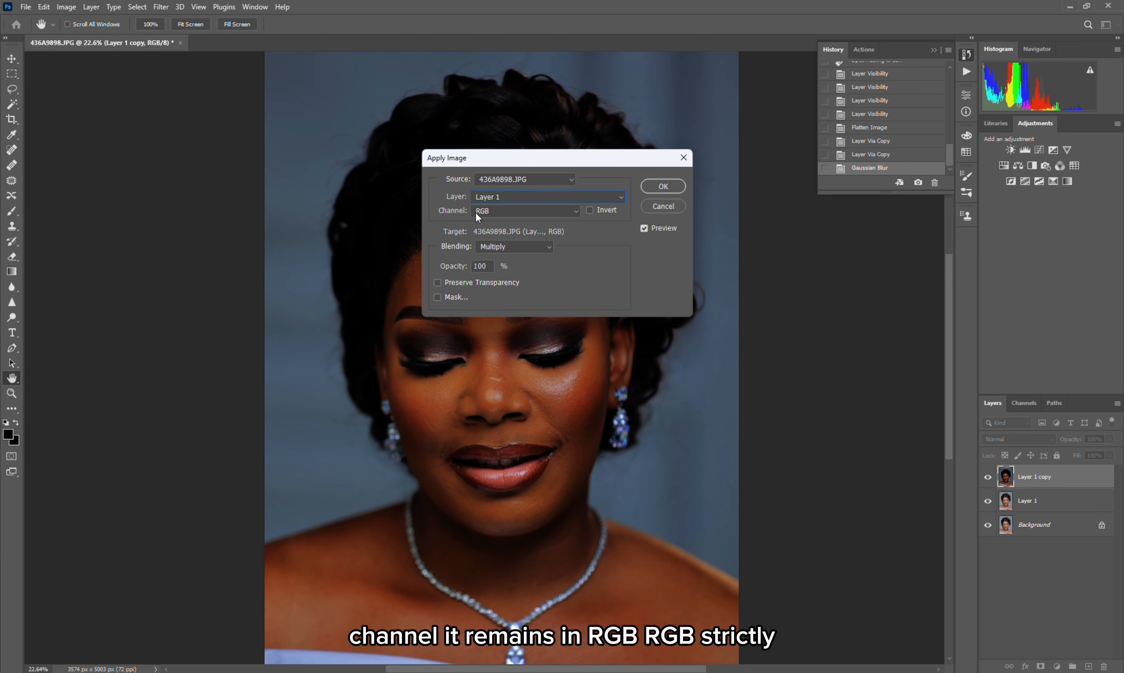
{"action": "left_click", "coordinate": [496, 214]}
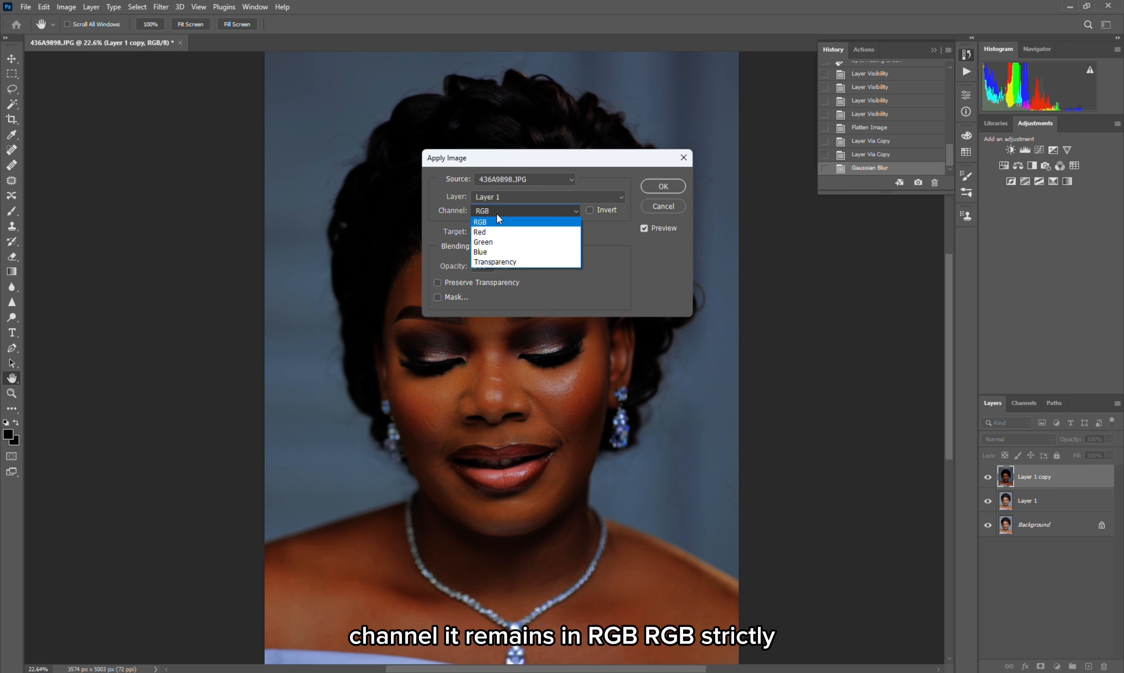
{"action": "left_click", "coordinate": [497, 213]}
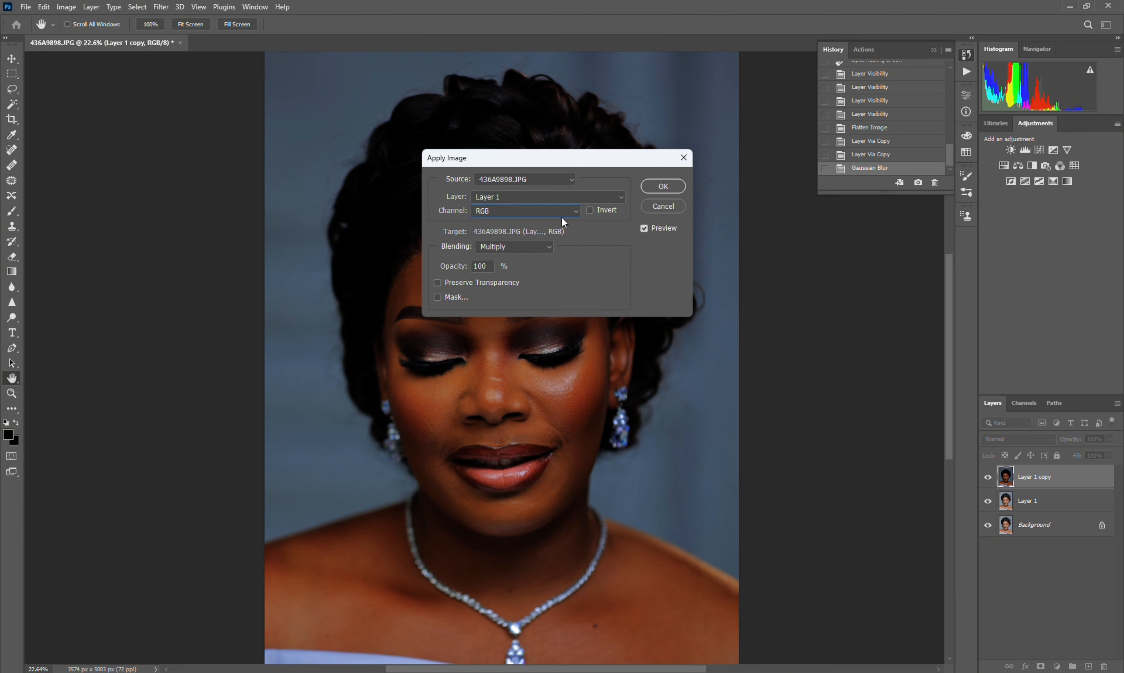
{"action": "left_click", "coordinate": [588, 214]}
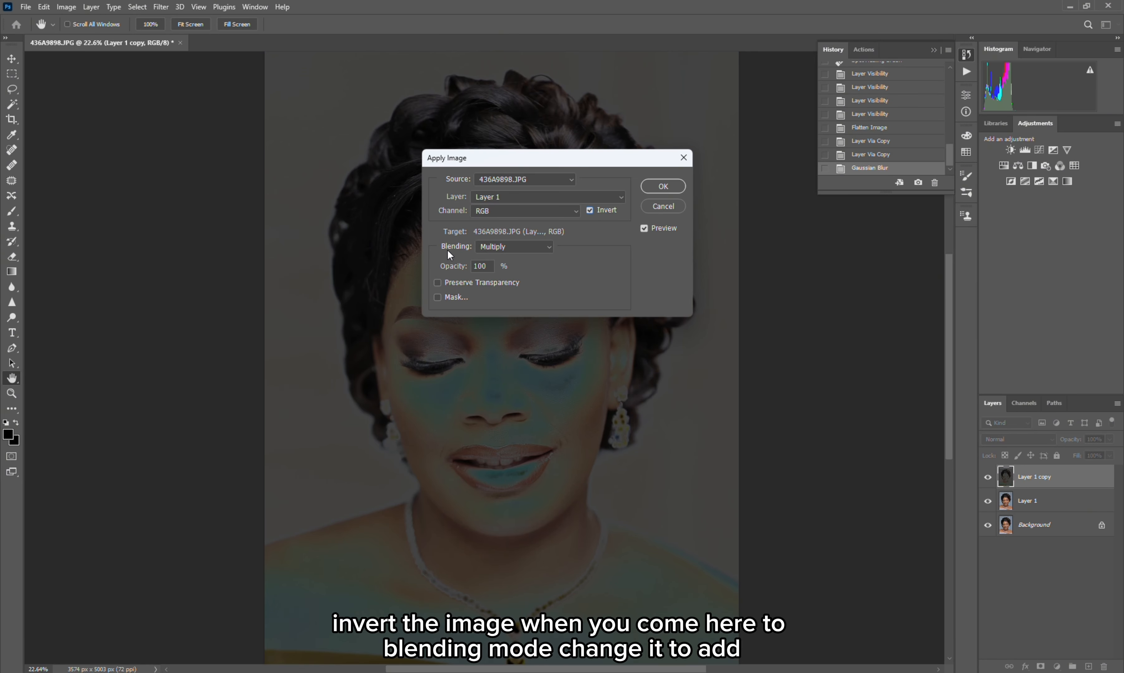
Step: Set the Apply Image blending to Add and apply it to Layer 1 copy
{"action": "left_click", "coordinate": [488, 246]}
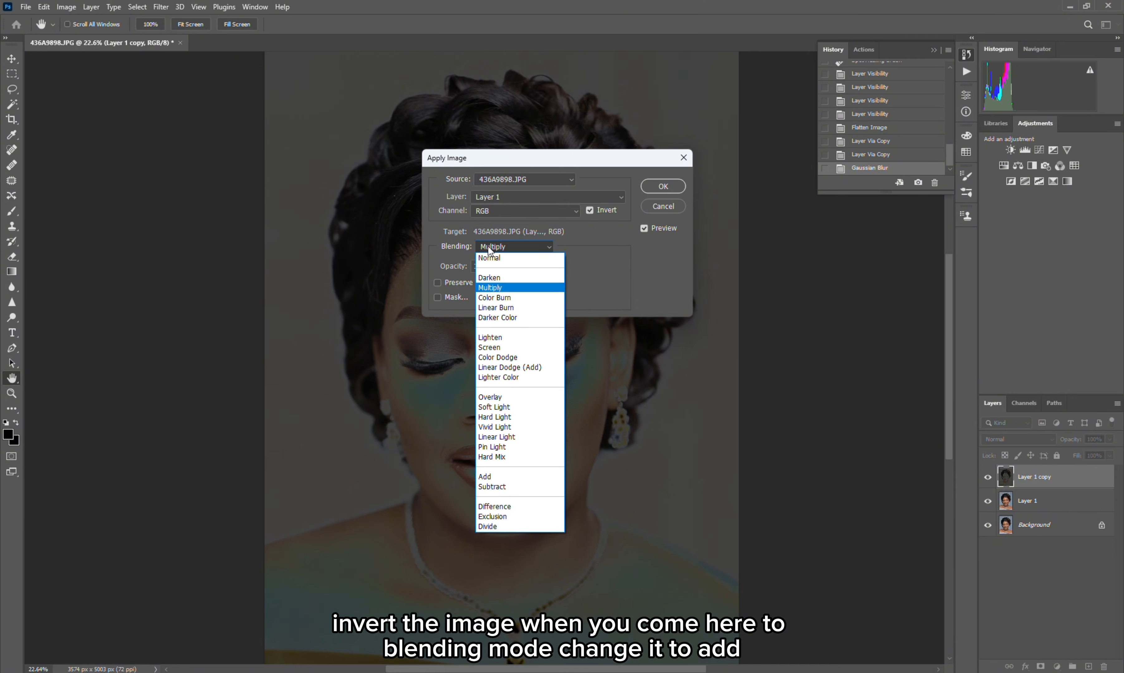
{"action": "left_click", "coordinate": [489, 478]}
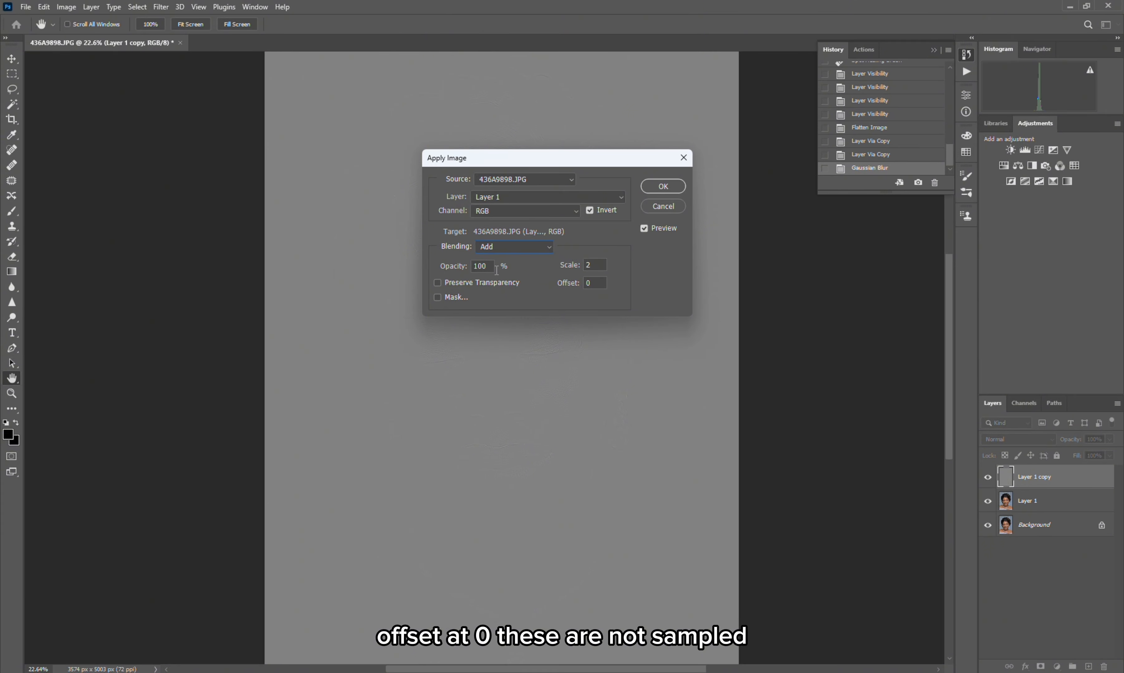
{"action": "left_click", "coordinate": [649, 189]}
{"action": "key", "text": "j"}
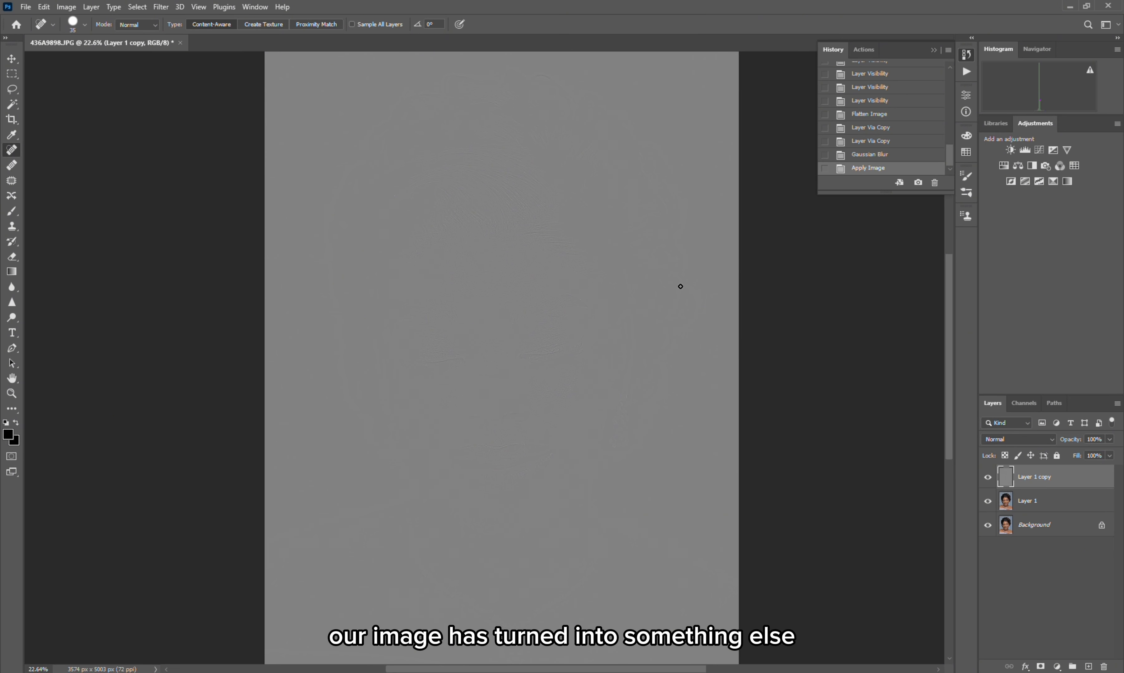
Step: Change the blend mode of Layer 1 copy to Linear Light
{"action": "scroll", "coordinate": [574, 281], "scroll_direction": "down", "scroll_amount": 2}
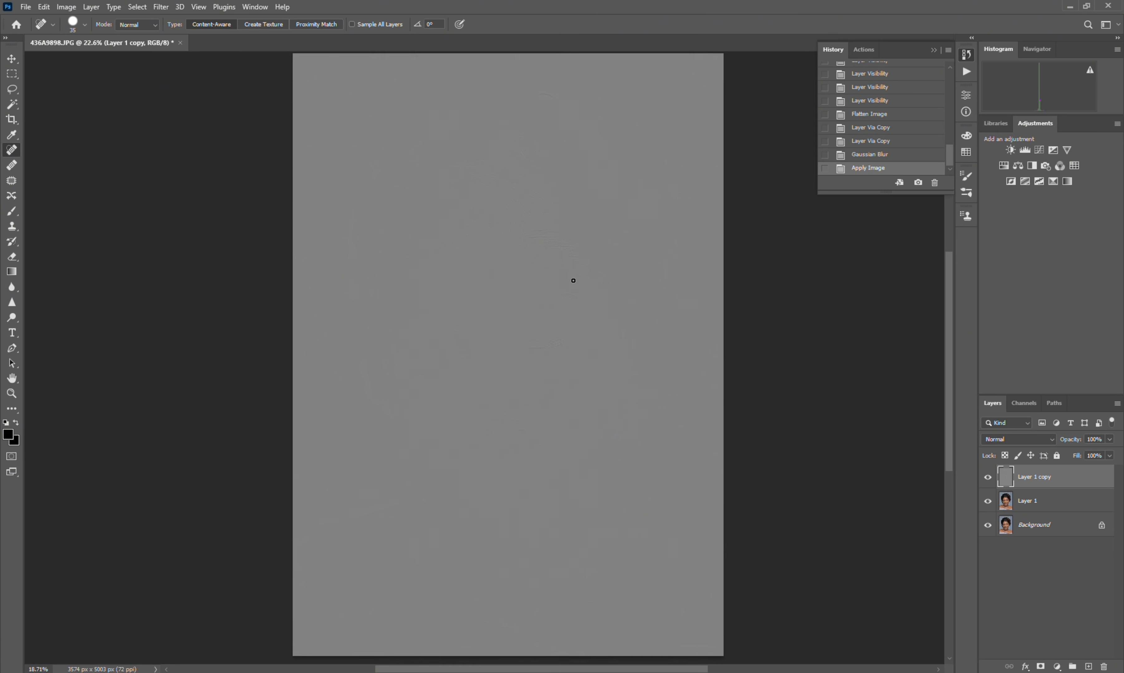
{"action": "scroll", "coordinate": [573, 281], "scroll_direction": "up", "scroll_amount": 1}
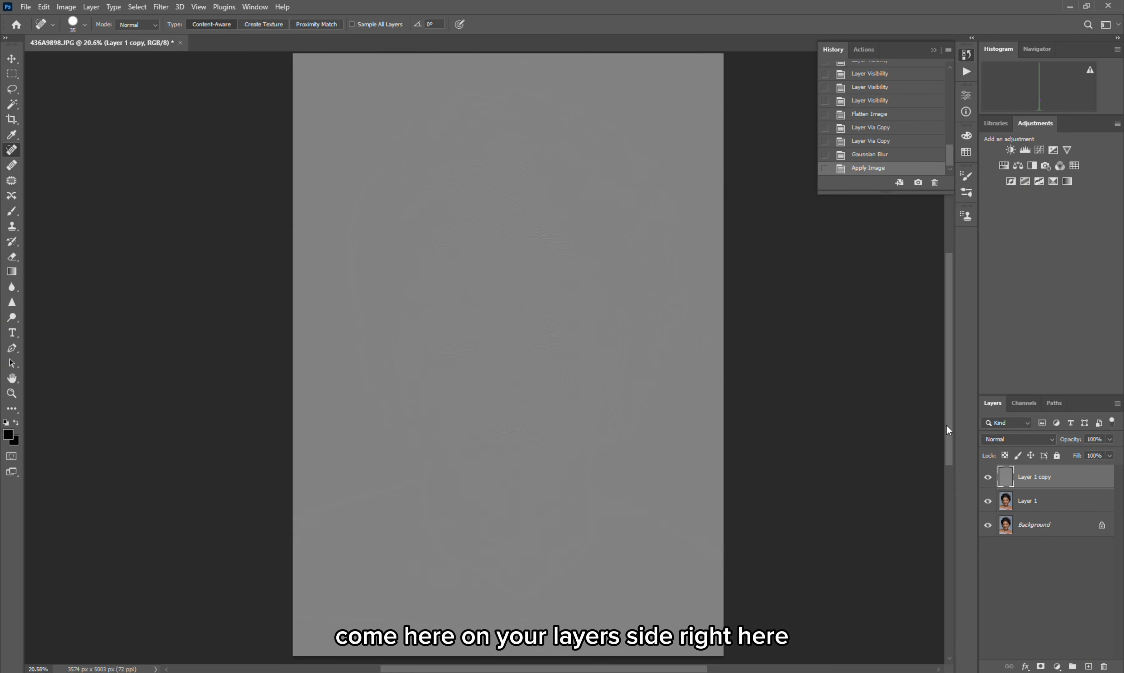
{"action": "left_click", "coordinate": [1016, 439]}
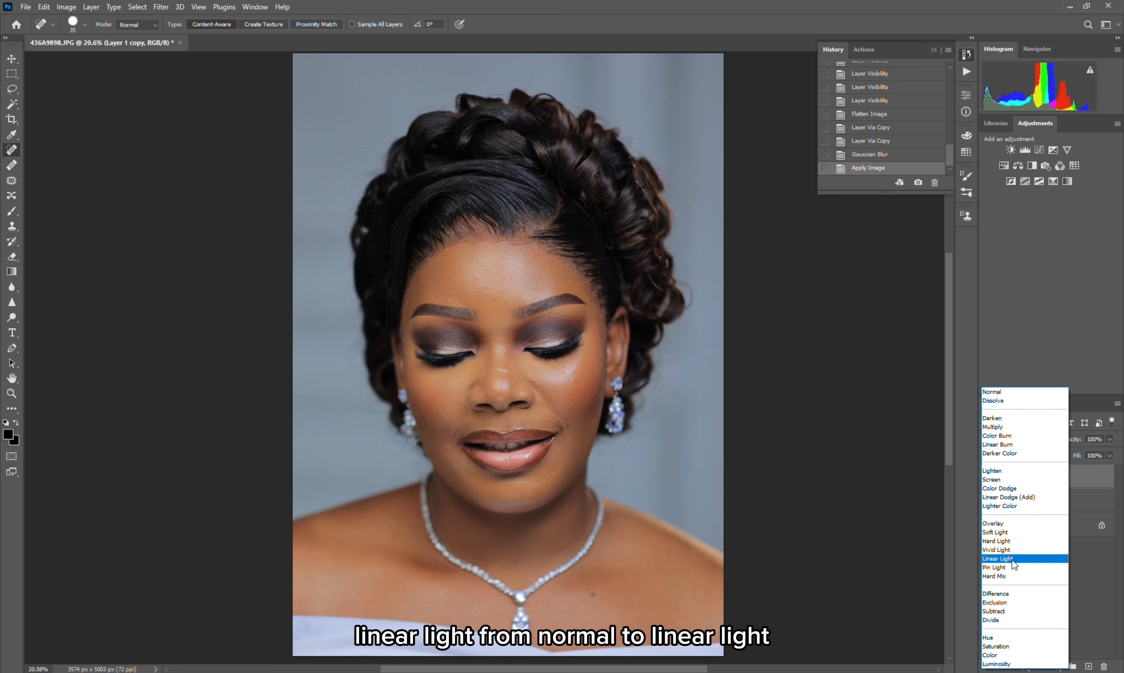
{"action": "left_click", "coordinate": [1012, 559]}
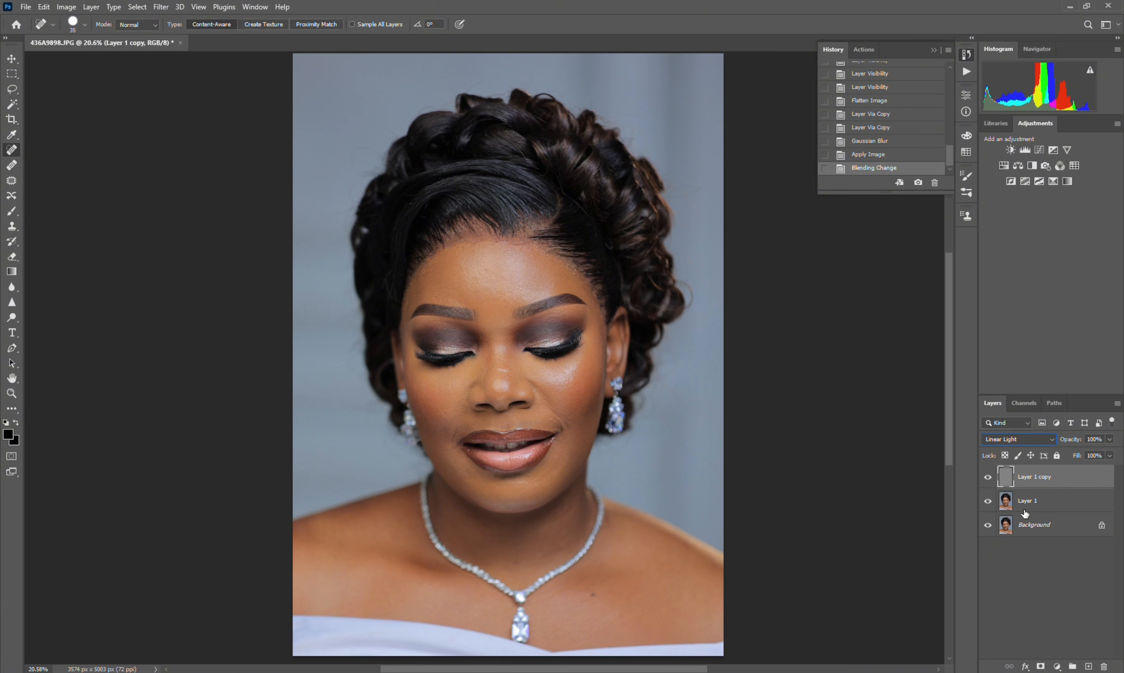
Step: Group Layer 1 copy and Layer 1 together and expand the group to show both layers
{"action": "left_click", "coordinate": [1056, 508], "text": "ctrl"}
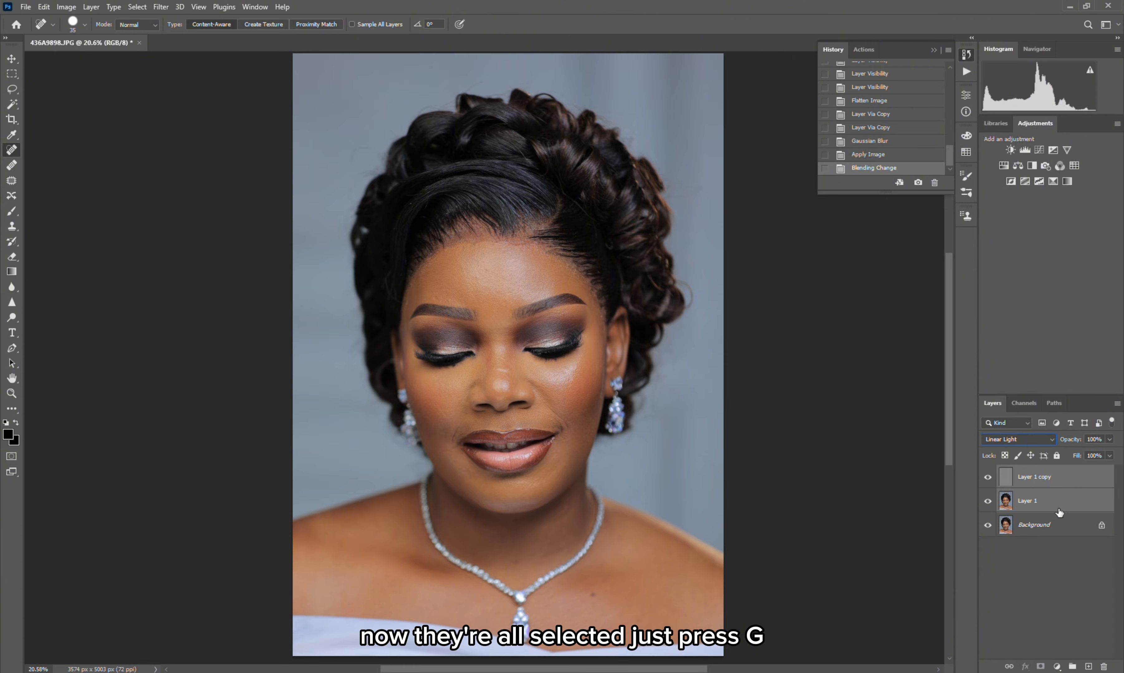
{"action": "key", "text": "ctrl+g"}
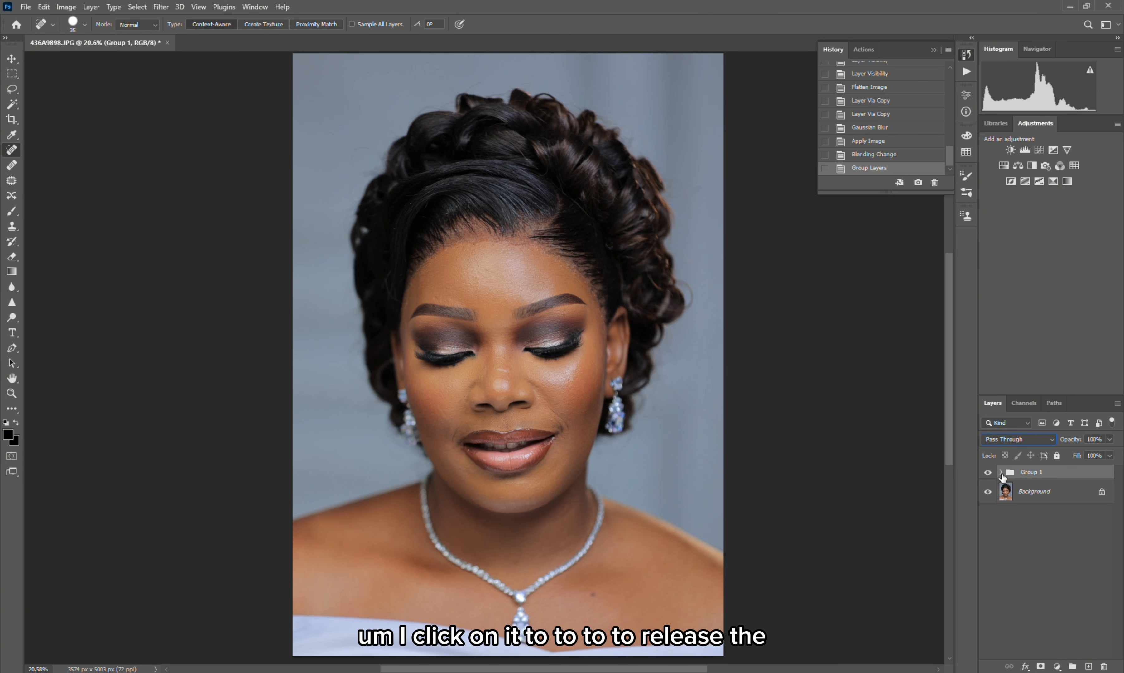
{"action": "left_click", "coordinate": [1002, 473]}
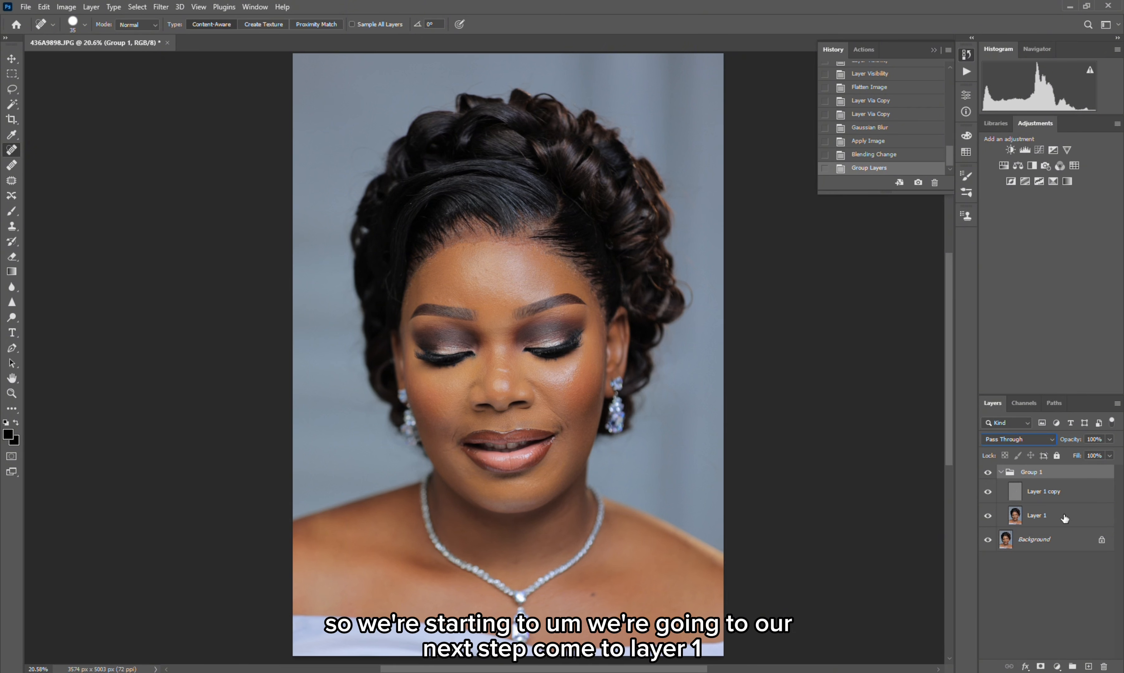
Step: Select Layer 1 inside the group and activate the Mixer Brush tool with its load set to Clean Brush
{"action": "left_click", "coordinate": [1059, 519]}
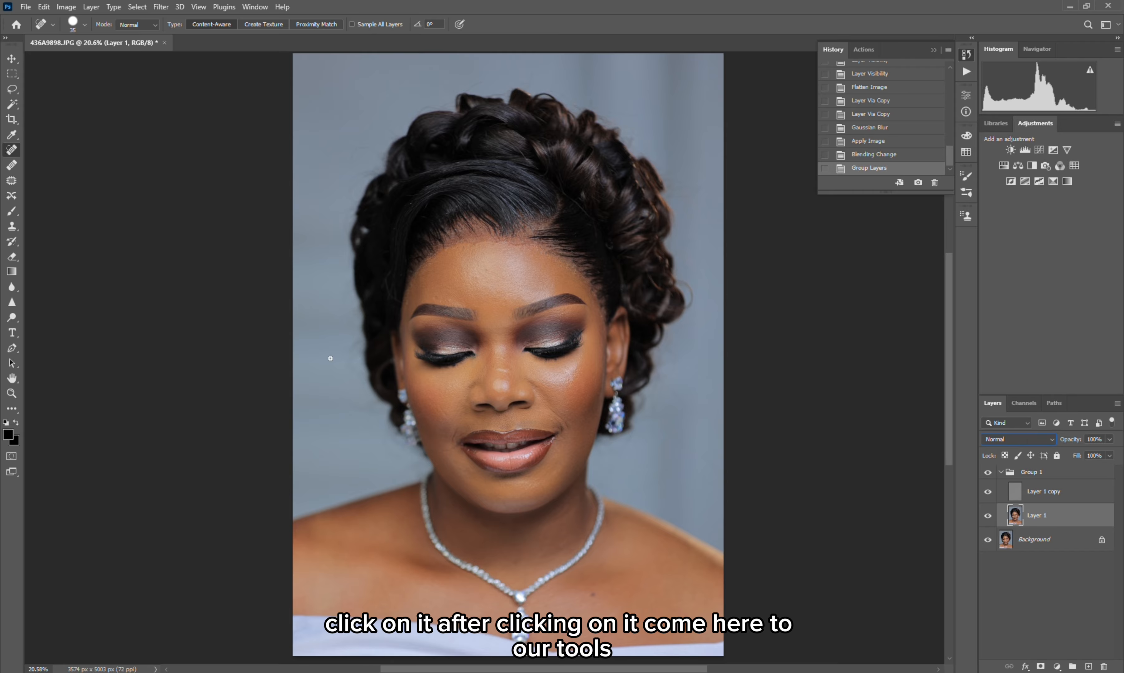
{"action": "left_click", "coordinate": [13, 411]}
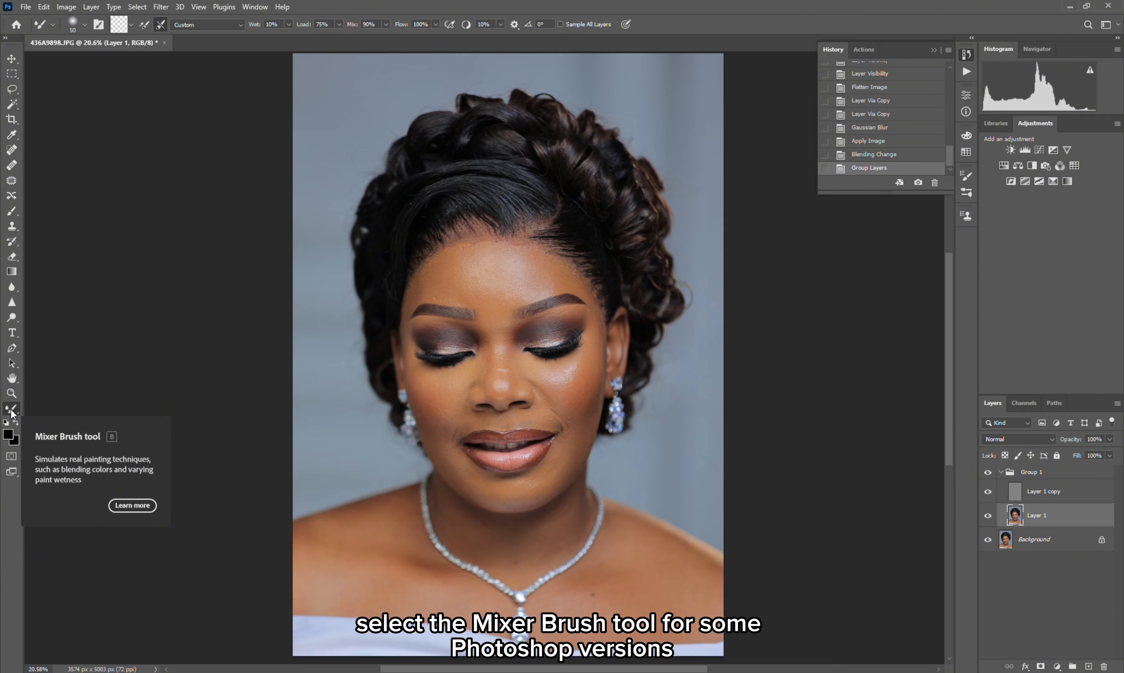
{"action": "left_click", "coordinate": [12, 211]}
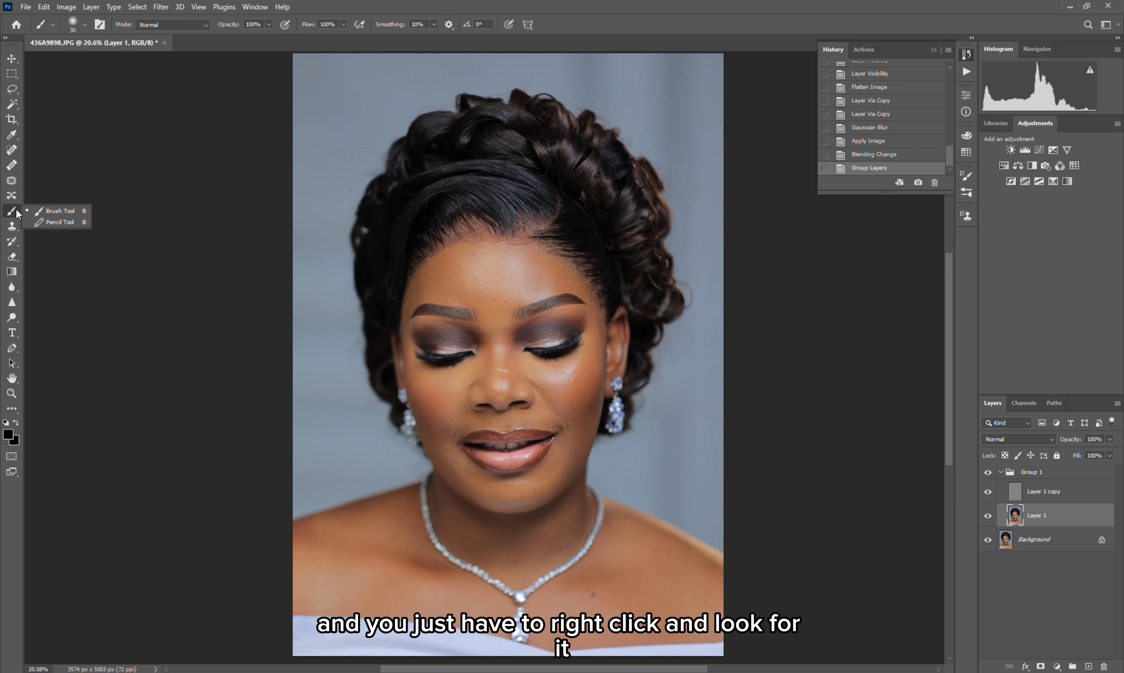
{"action": "left_click", "coordinate": [9, 409]}
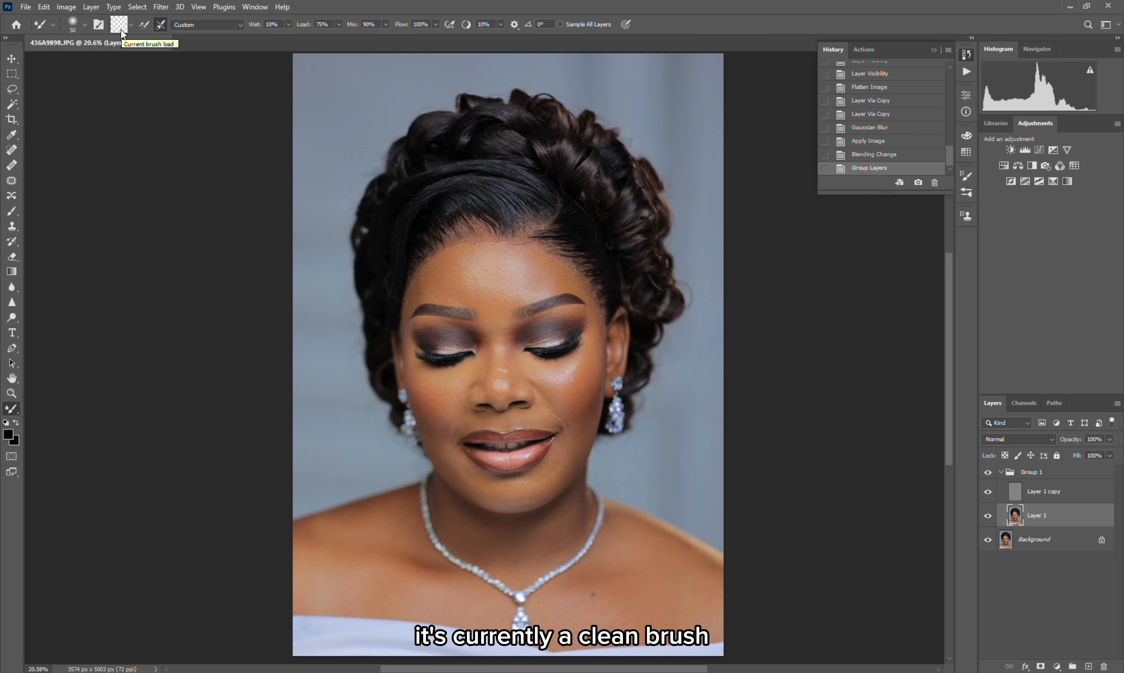
{"action": "left_click", "coordinate": [144, 28]}
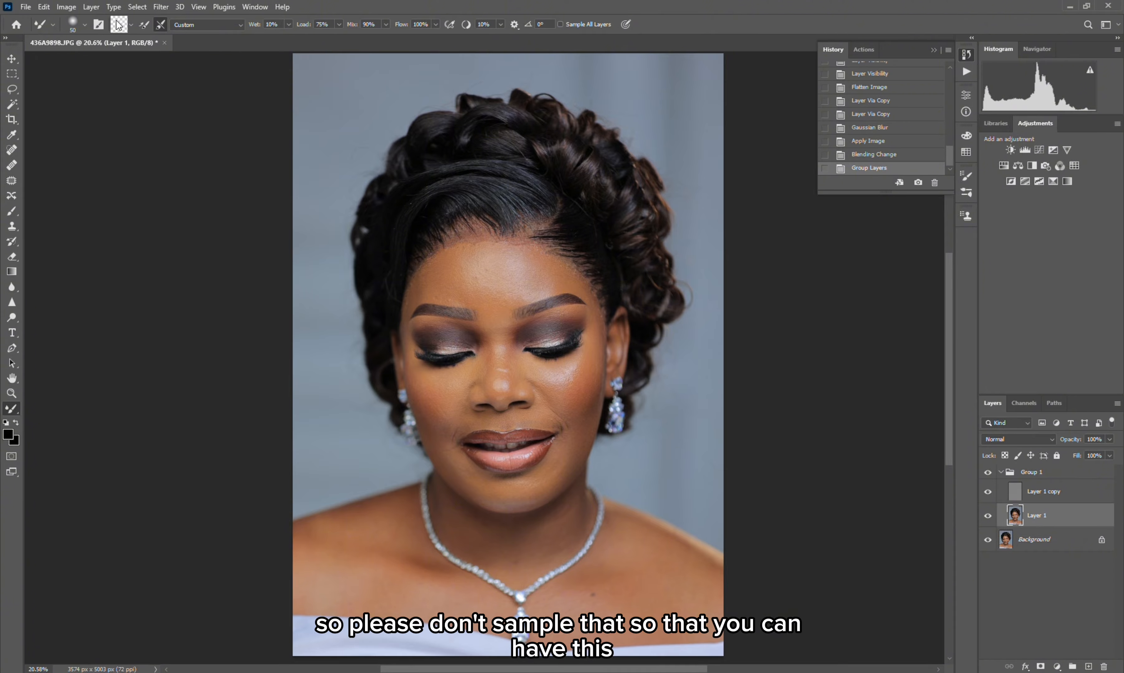
{"action": "left_click", "coordinate": [131, 24]}
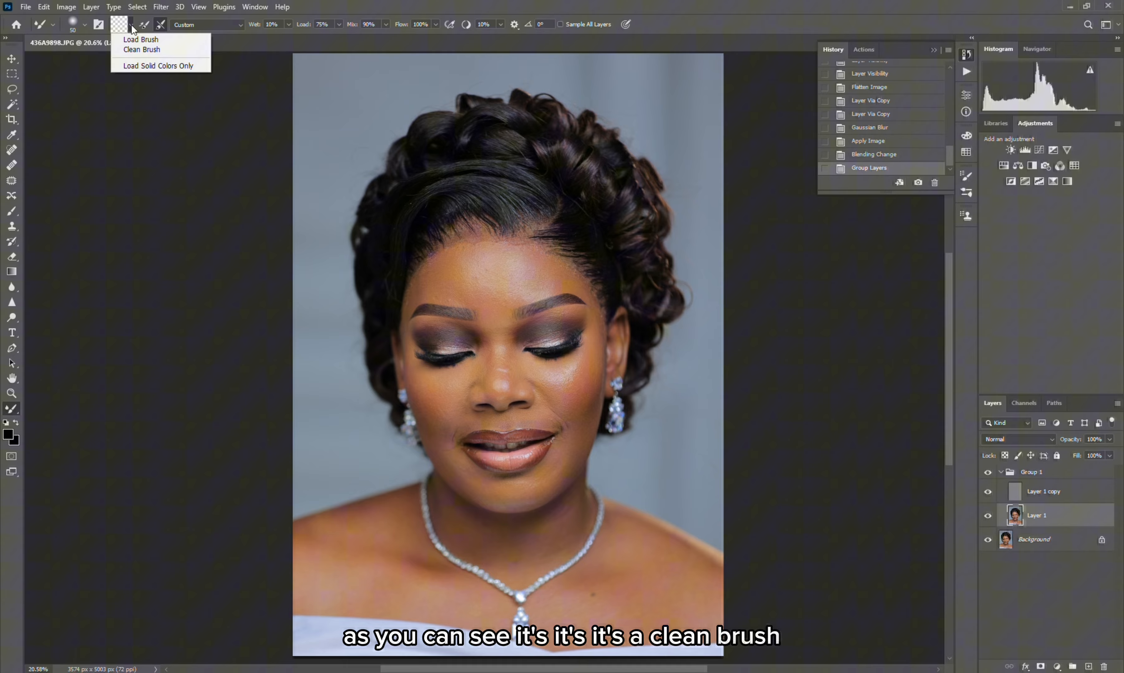
{"action": "left_click", "coordinate": [145, 51]}
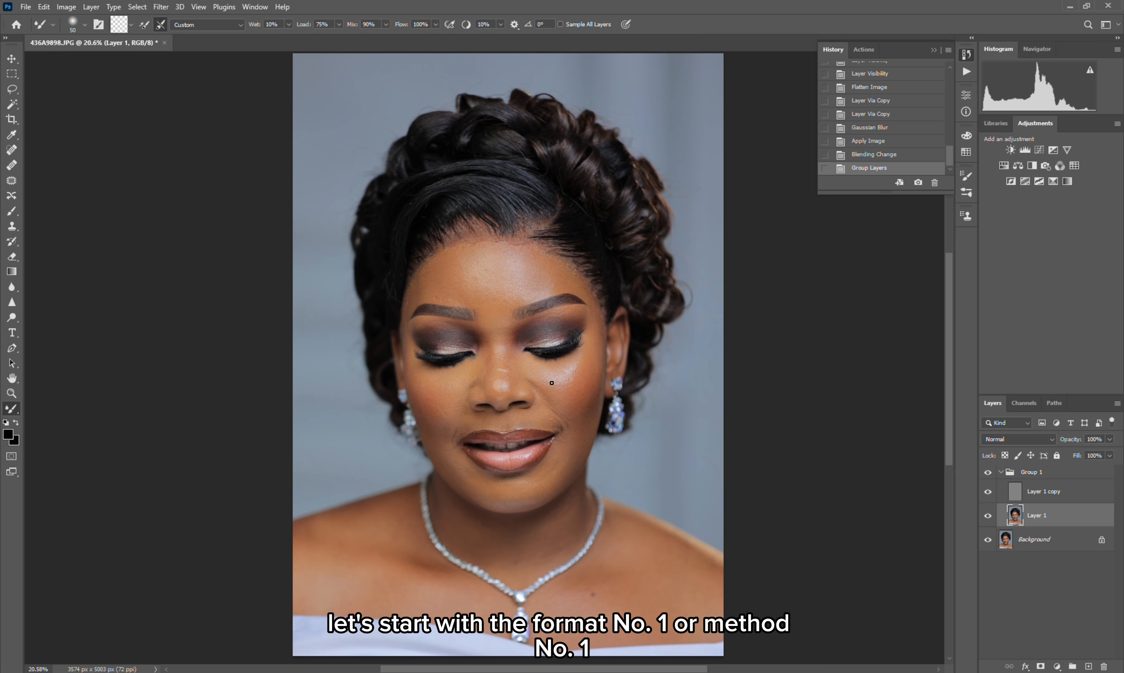
Step: Increase the Mixer Brush size to 150 px for smoothing the lower cheek
{"action": "scroll", "coordinate": [560, 404], "scroll_direction": "up", "scroll_amount": 6}
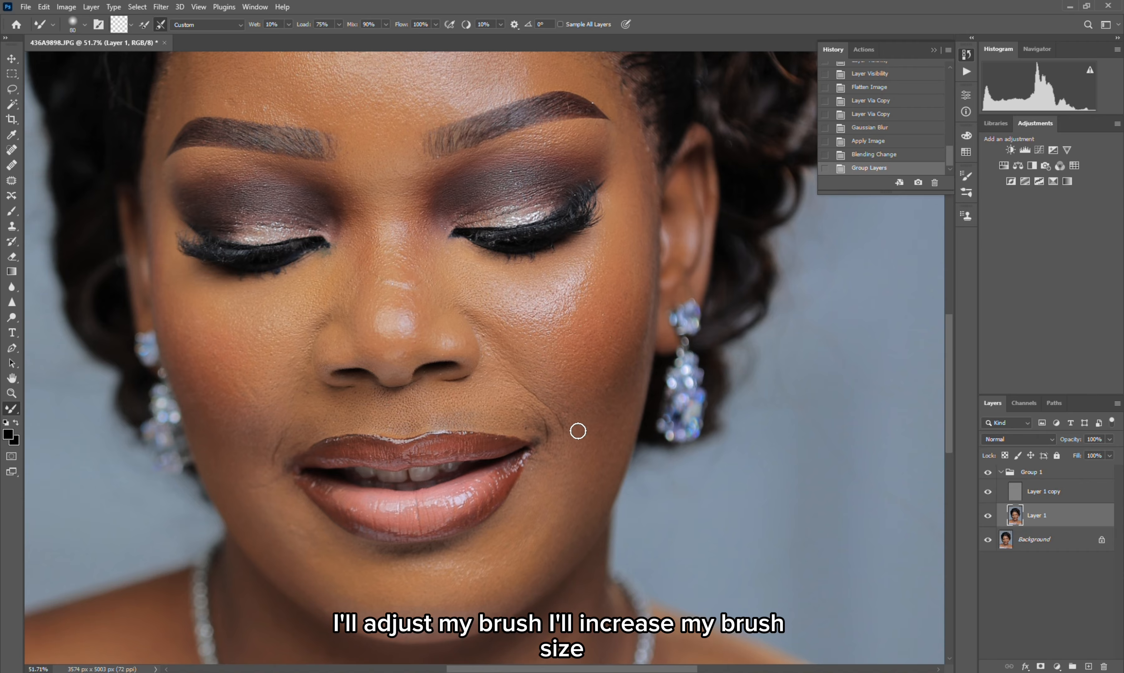
{"action": "key", "text": "bracketright"}
{"action": "key", "text": "bracketright"}
{"action": "key", "text": "bracketright"}
{"action": "key", "text": "bracketright"}
{"action": "key", "text": "bracketright"}
{"action": "key", "text": "bracketright"}
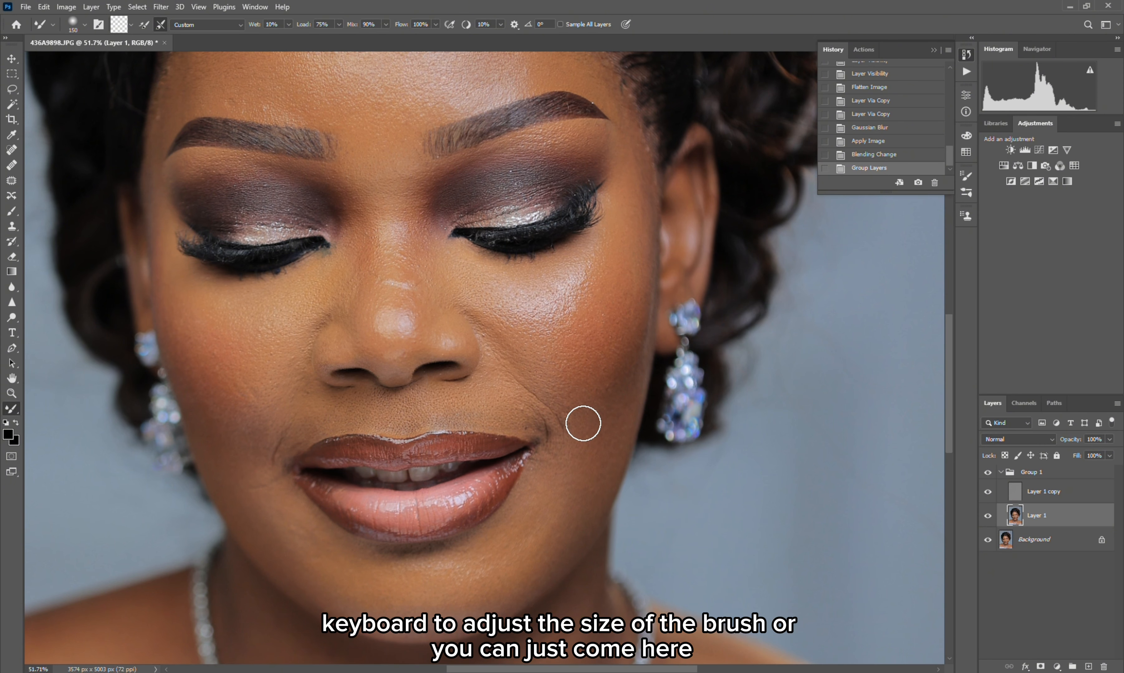
{"action": "left_click", "coordinate": [85, 25]}
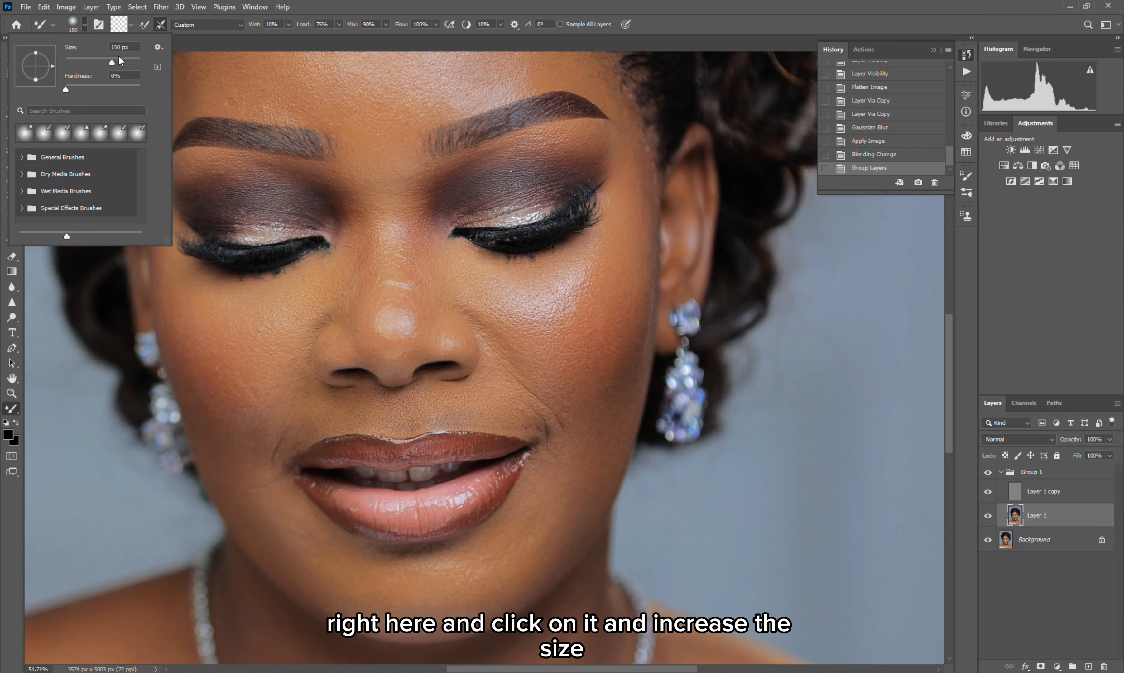
{"action": "left_click", "coordinate": [309, 80]}
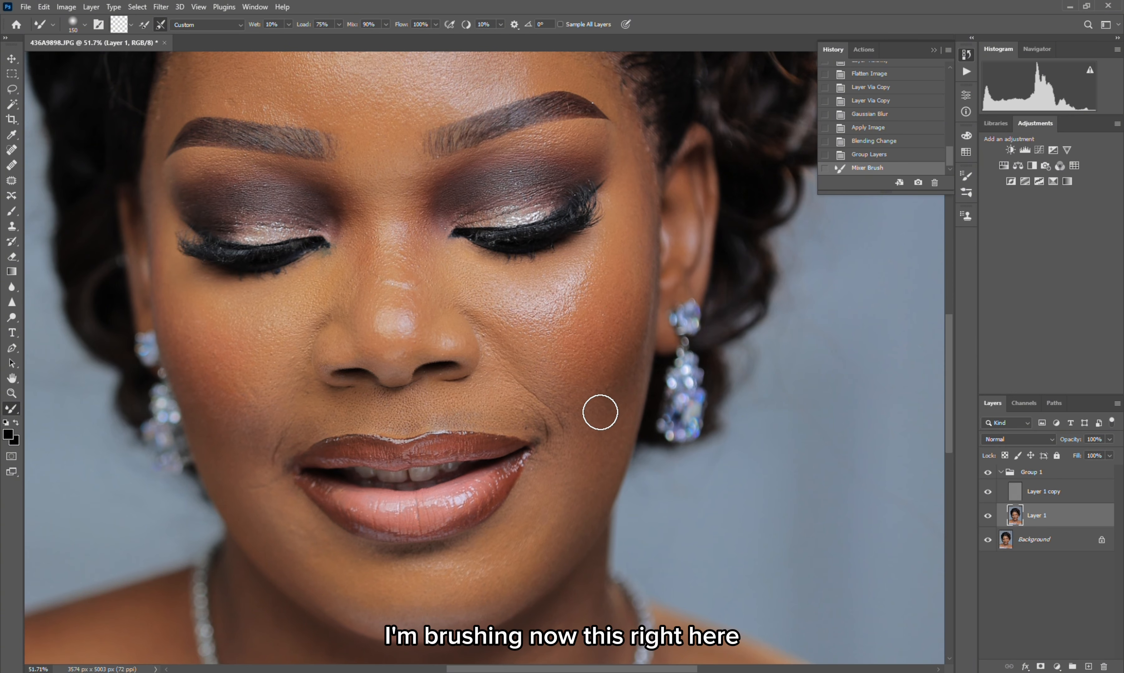
Step: Make white the foreground color and smooth the lower cheek on the image's right with short vertical Mixer Brush strokes on Layer 1
{"action": "left_click", "coordinate": [16, 424]}
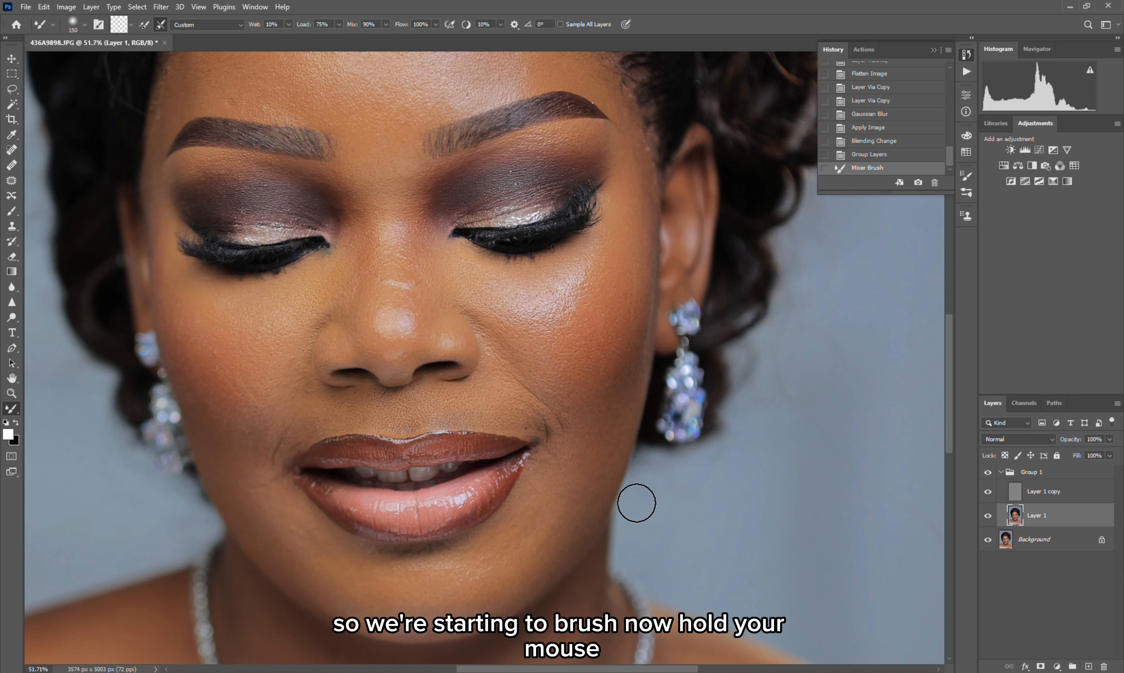
{"action": "scroll", "coordinate": [637, 499], "scroll_direction": "up", "scroll_amount": 1}
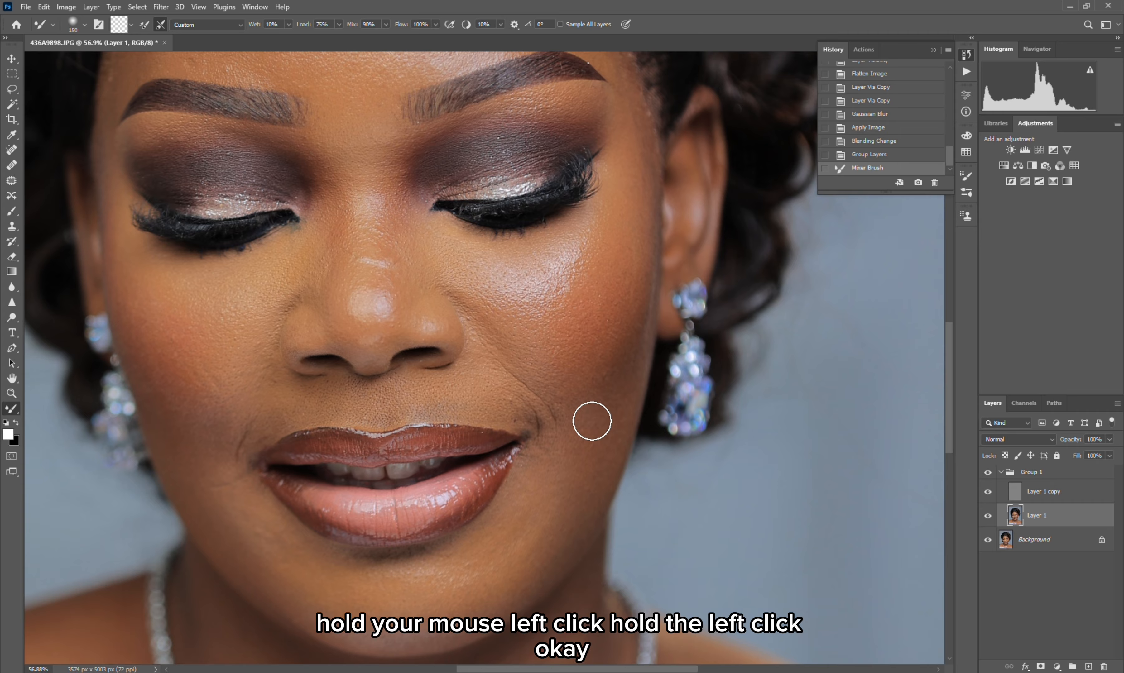
{"action": "left_click", "coordinate": [592, 421]}
{"action": "left_click", "coordinate": [592, 421]}
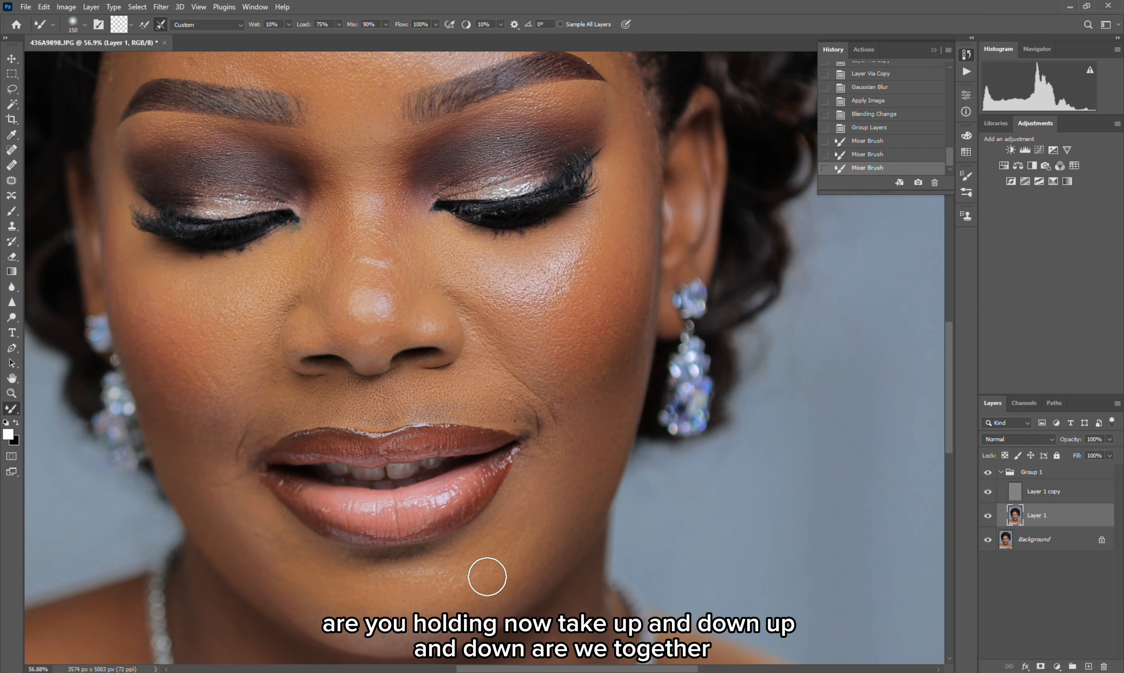
{"action": "left_click_drag", "start_coordinate": [590, 425], "coordinate": [590, 456]}
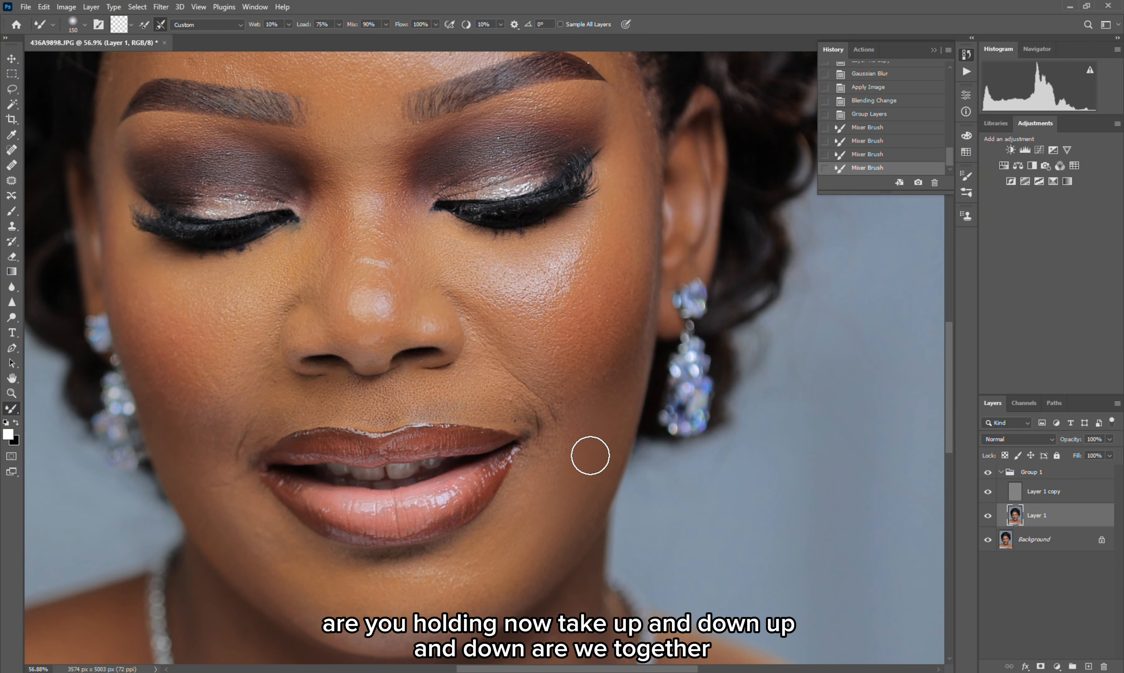
Step: Reduce the Mixer Brush to about 100 px and smooth along the jaw edge on the image's right, staying inside the skin
{"action": "key", "text": "bracketleft"}
{"action": "key", "text": "bracketleft"}
{"action": "key", "text": "bracketleft"}
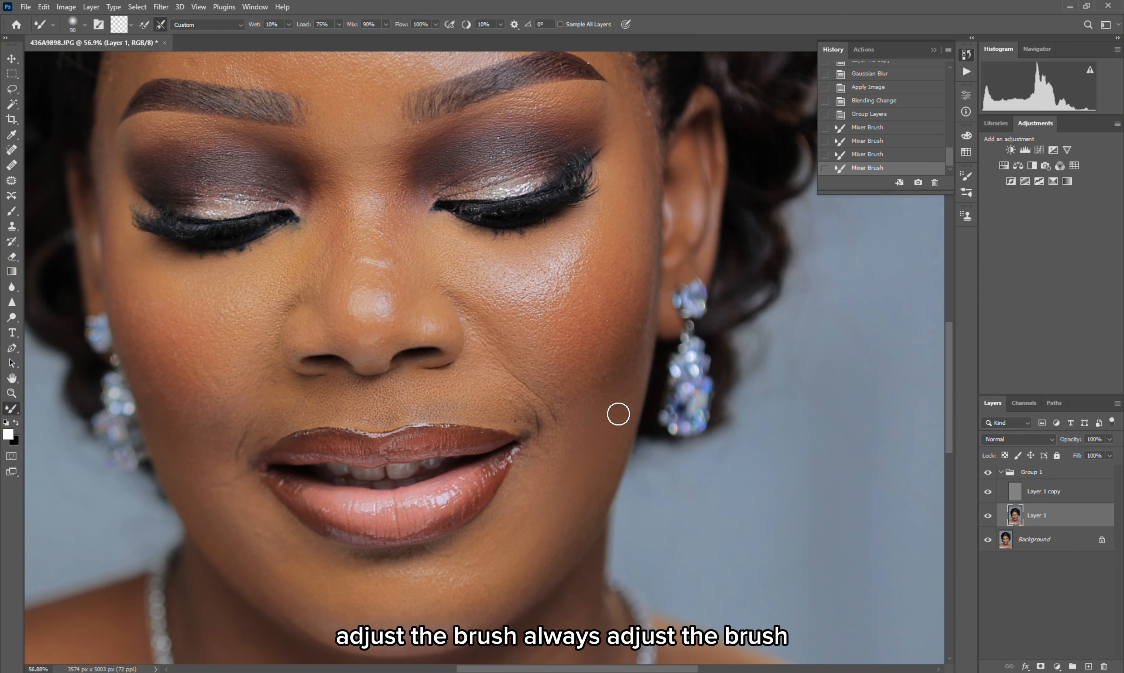
{"action": "left_click_drag", "start_coordinate": [608, 455], "coordinate": [548, 558]}
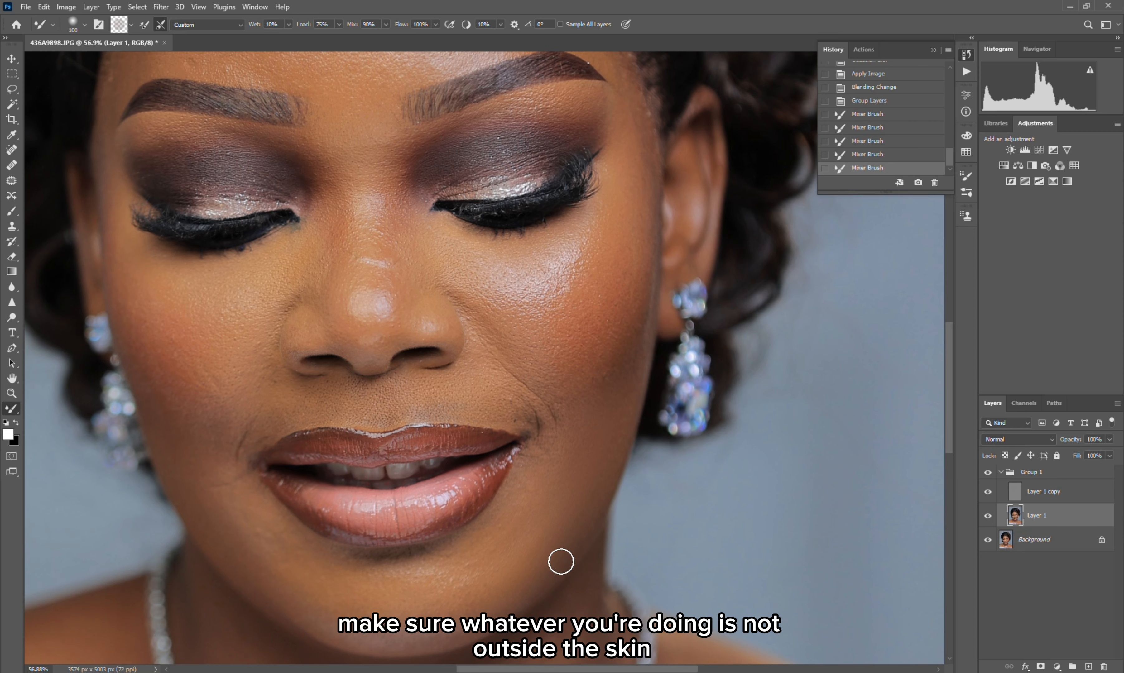
Step: Enlarge the Mixer Brush to 150 px and blend the skin from the chin up the jaw to the cheek on the image's right
{"action": "key", "text": "bracketright"}
{"action": "key", "text": "bracketright"}
{"action": "key", "text": "bracketright"}
{"action": "mouse_move", "coordinate": [481, 609]}
{"action": "left_mouse_down"}
{"action": "mouse_move", "coordinate": [583, 467]}
{"action": "mouse_move", "coordinate": [595, 430]}
{"action": "mouse_move", "coordinate": [557, 446]}
{"action": "mouse_move", "coordinate": [520, 515]}
{"action": "mouse_move", "coordinate": [489, 553]}
{"action": "mouse_move", "coordinate": [541, 473]}
{"action": "mouse_move", "coordinate": [480, 556]}
{"action": "mouse_move", "coordinate": [536, 504]}
{"action": "mouse_move", "coordinate": [594, 410]}
{"action": "mouse_move", "coordinate": [504, 557]}
{"action": "mouse_move", "coordinate": [530, 538]}
{"action": "mouse_move", "coordinate": [605, 417]}
{"action": "left_mouse_up"}
{"action": "key", "text": "bracketleft"}
{"action": "key", "text": "bracketleft"}
{"action": "key", "text": "bracketright"}
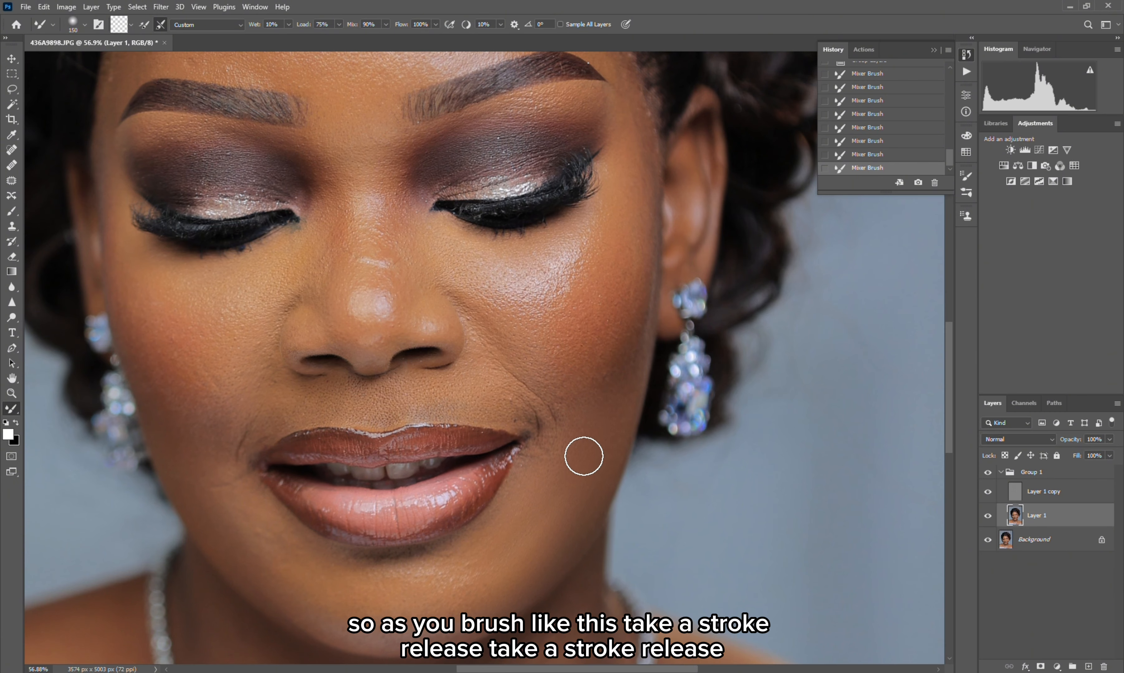
Step: Smooth the skin between the chin and the mouth corner on the image's right, bringing the Mixer Brush to 175 px
{"action": "mouse_move", "coordinate": [474, 579]}
{"action": "left_mouse_down"}
{"action": "mouse_move", "coordinate": [569, 462]}
{"action": "mouse_move", "coordinate": [574, 425]}
{"action": "left_mouse_up"}
{"action": "key", "text": "bracketleft"}
{"action": "key", "text": "bracketleft"}
{"action": "key", "text": "bracketright"}
{"action": "key", "text": "bracketright"}
{"action": "key", "text": "bracketright"}
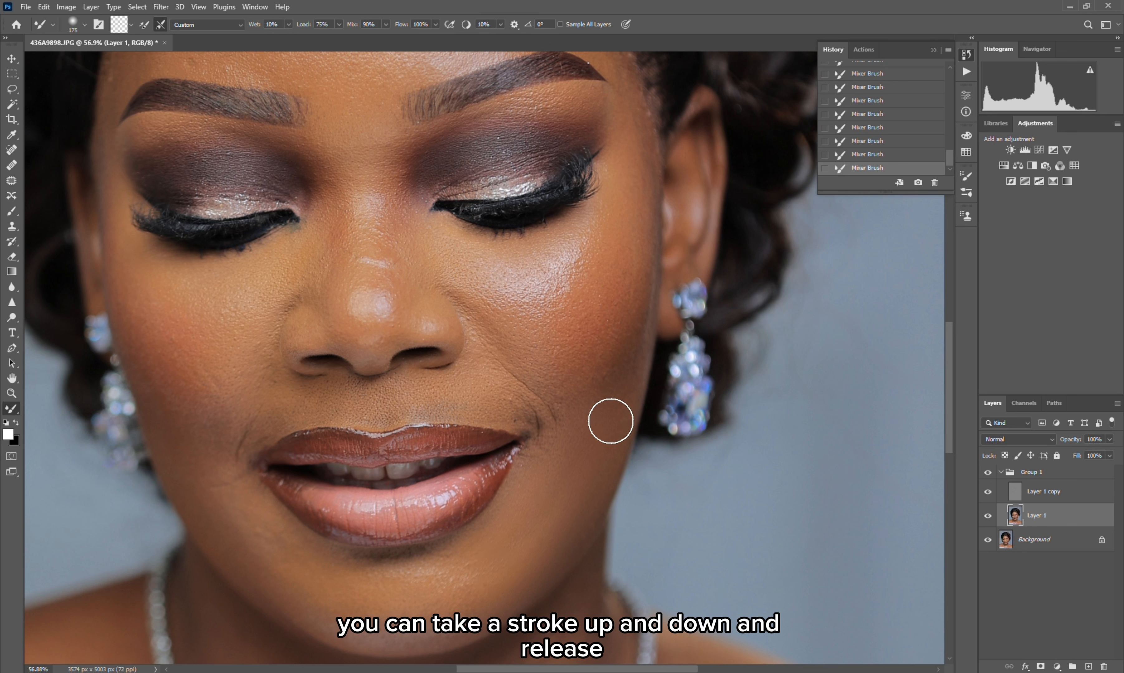
Step: Smooth the curved jawline and outer cheek on the image's right with Mixer Brush sizes between 100 and 175 px
{"action": "key", "text": "bracketleft"}
{"action": "key", "text": "bracketleft"}
{"action": "key", "text": "bracketleft"}
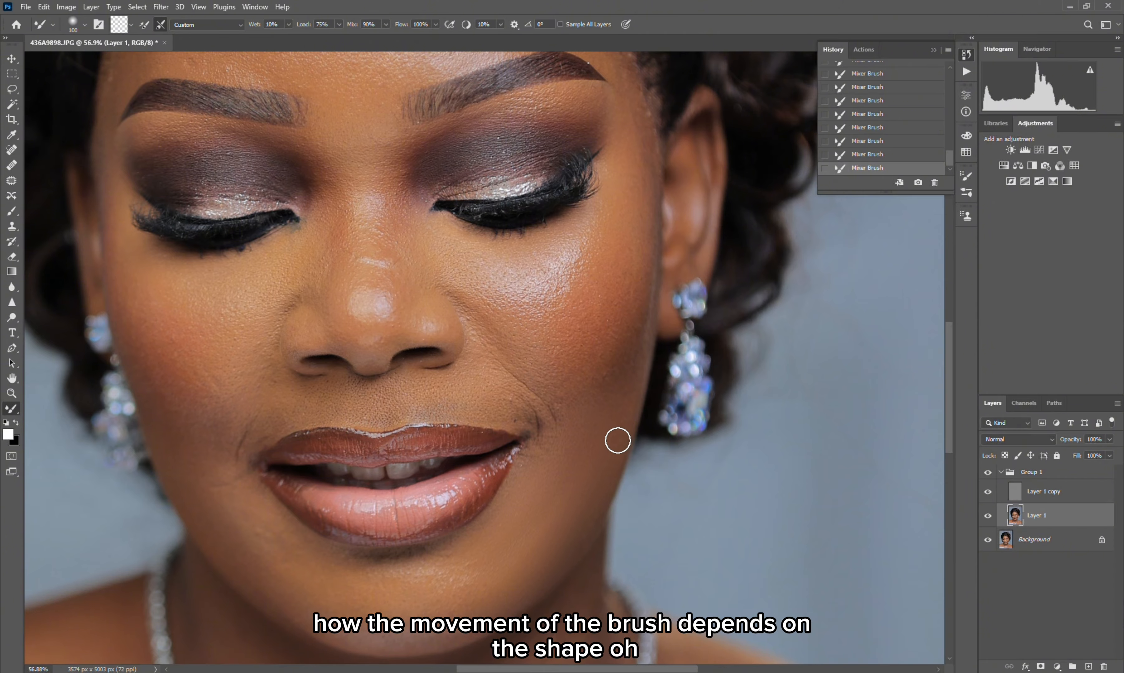
{"action": "key", "text": "bracketright"}
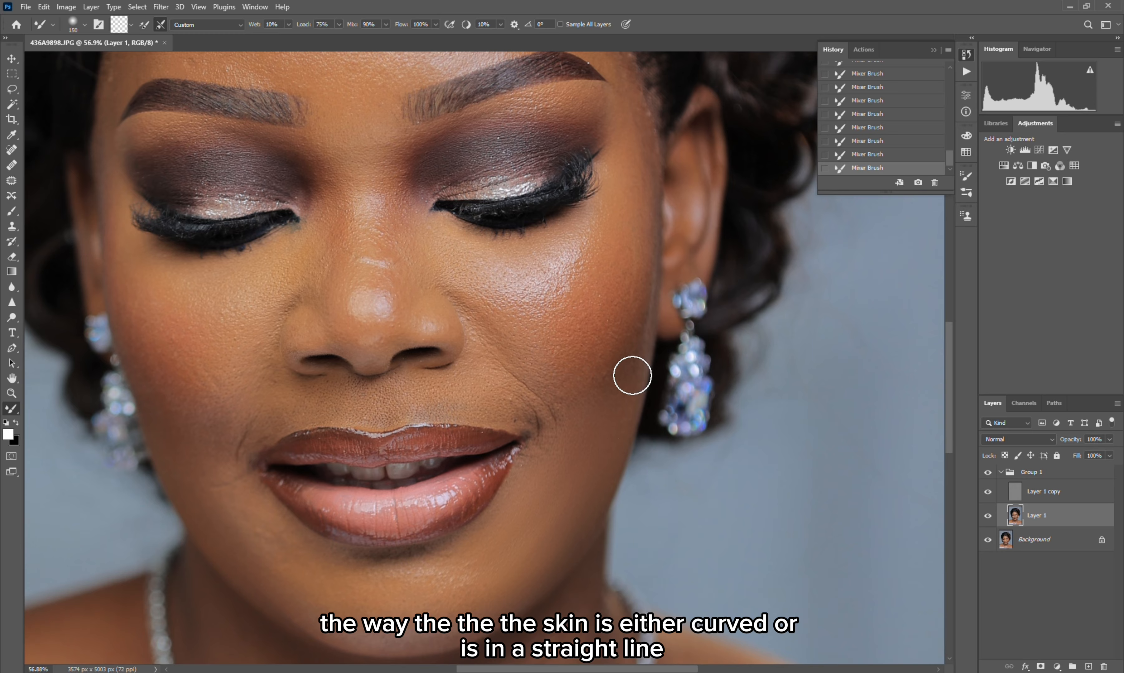
{"action": "key", "text": "bracketleft"}
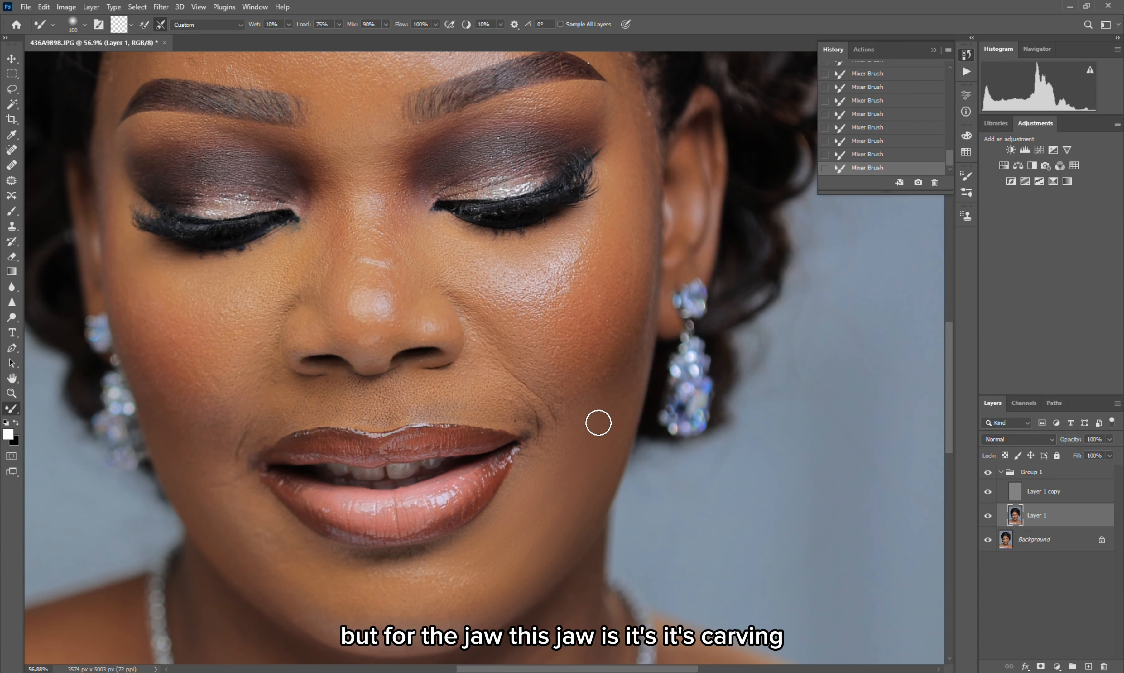
{"action": "key", "text": "bracketright"}
{"action": "key", "text": "bracketright"}
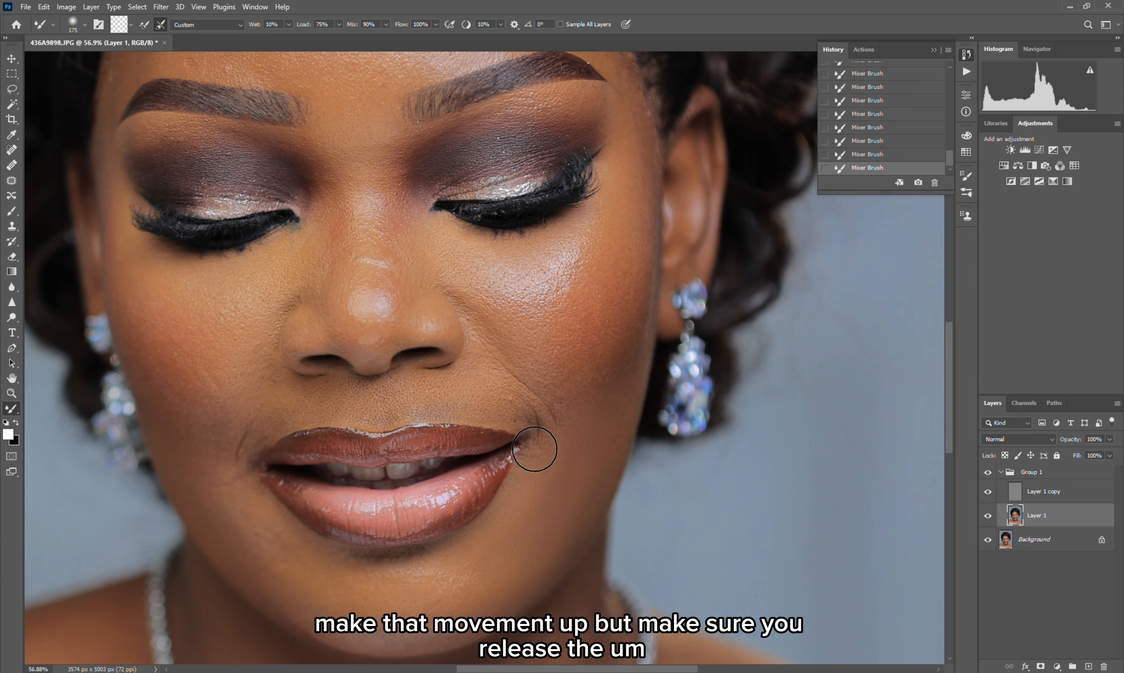
Step: Smooth the jaw and lower cheek on the image's left with Mixer Brush sizes between 125 and 175 px
{"action": "key", "text": "bracketleft"}
{"action": "key", "text": "bracketleft"}
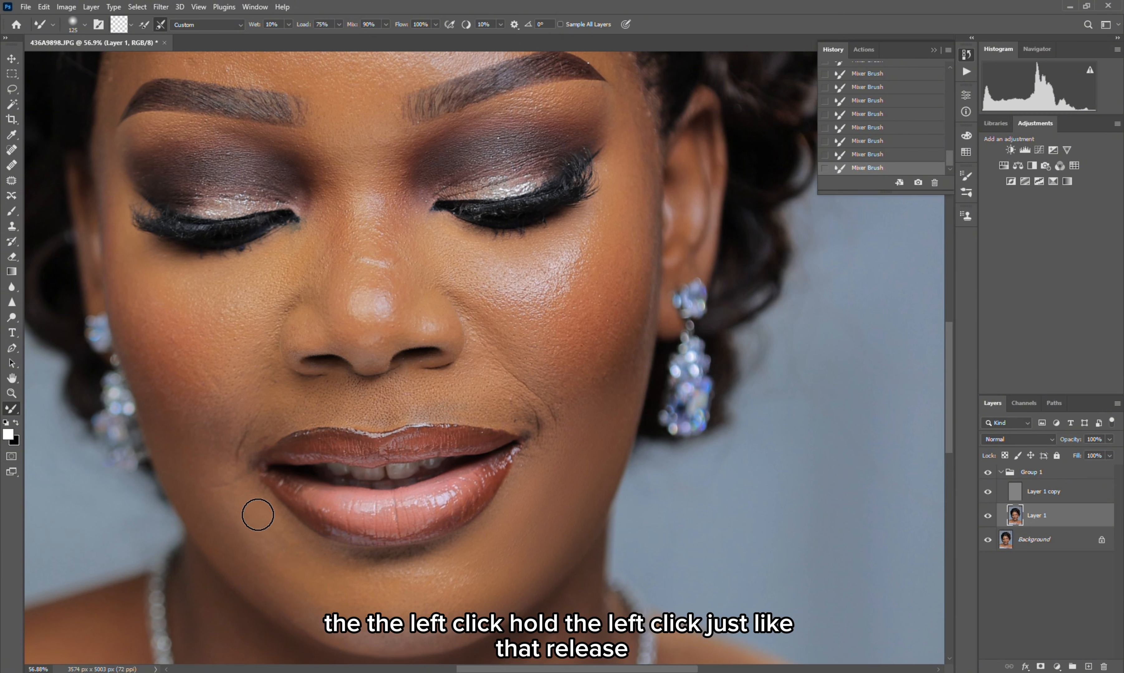
{"action": "key", "text": "bracketright"}
{"action": "key", "text": "bracketright"}
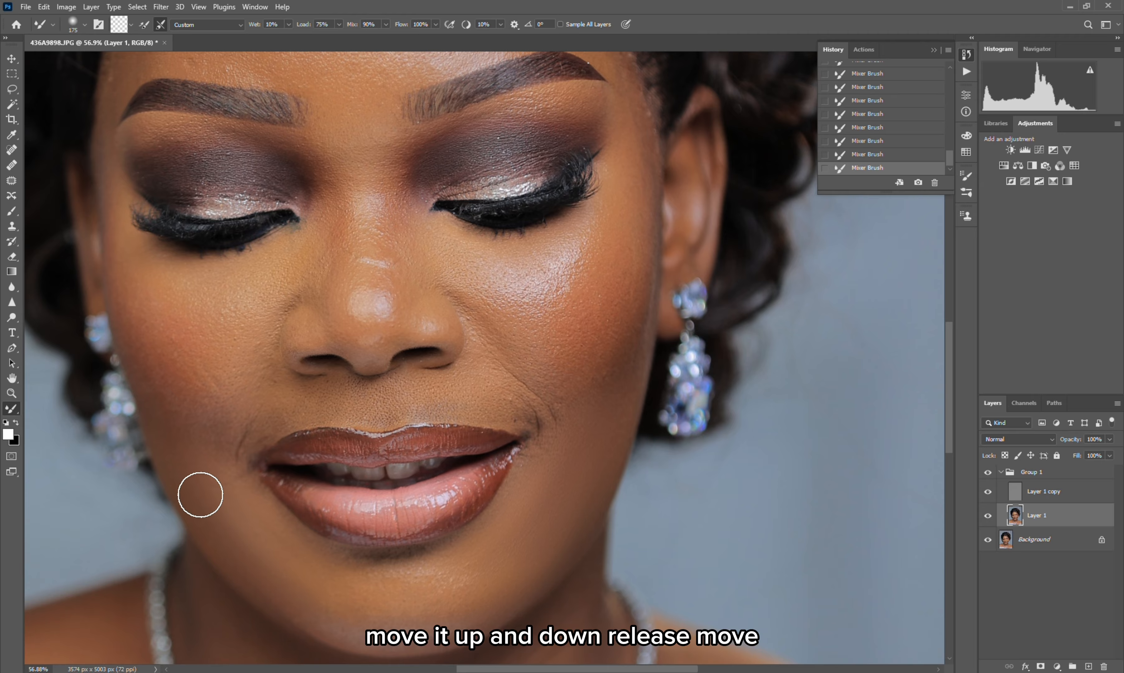
{"action": "key", "text": "bracketleft"}
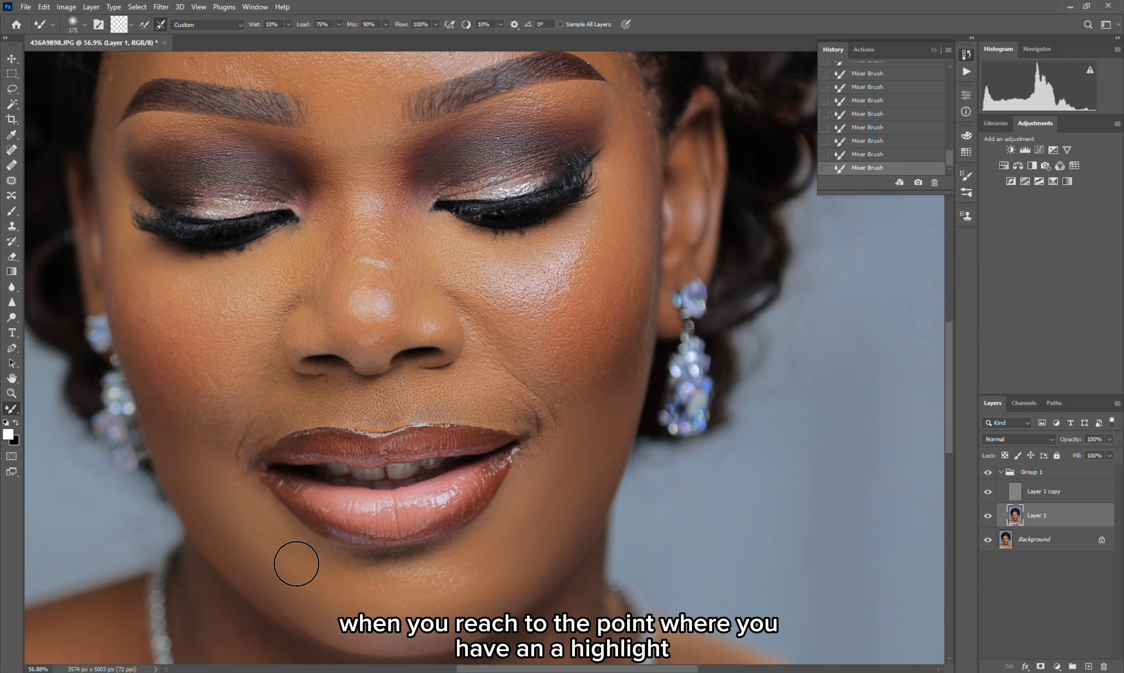
Step: Gently blend the chin highlight and the skin under the lips, varying the Mixer Brush between 125 and 250 px
{"action": "key", "text": "bracketright"}
{"action": "key", "text": "bracketright"}
{"action": "key", "text": "bracketright"}
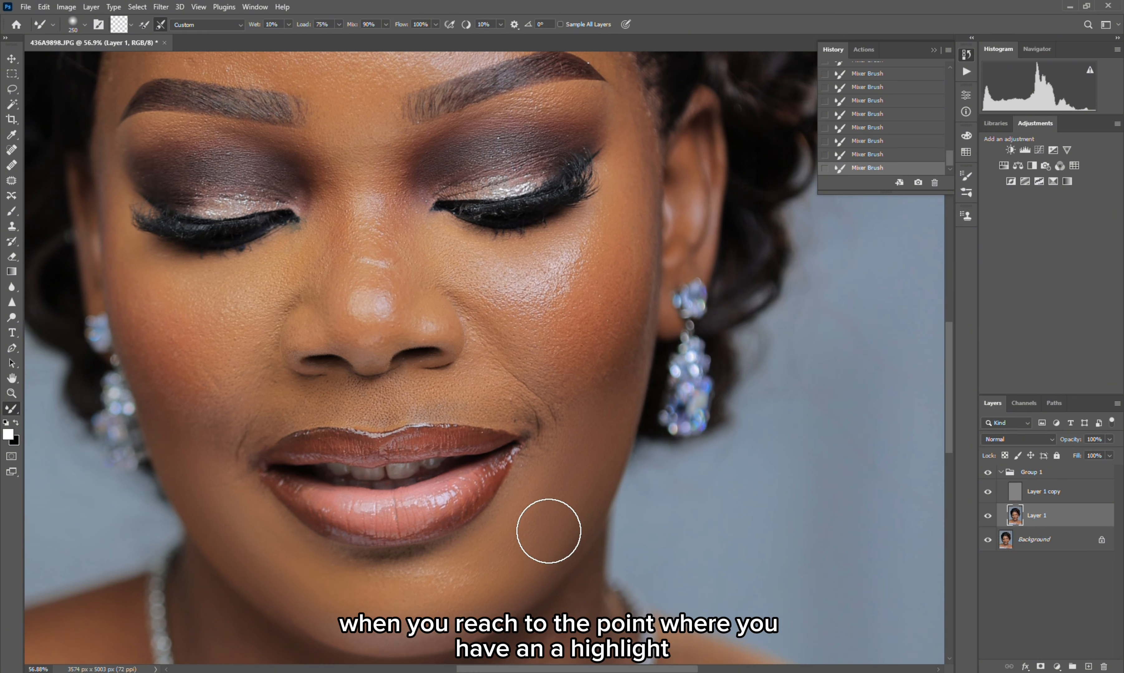
{"action": "key", "text": "bracketleft"}
{"action": "key", "text": "bracketleft"}
{"action": "key", "text": "bracketleft"}
{"action": "key", "text": "bracketleft"}
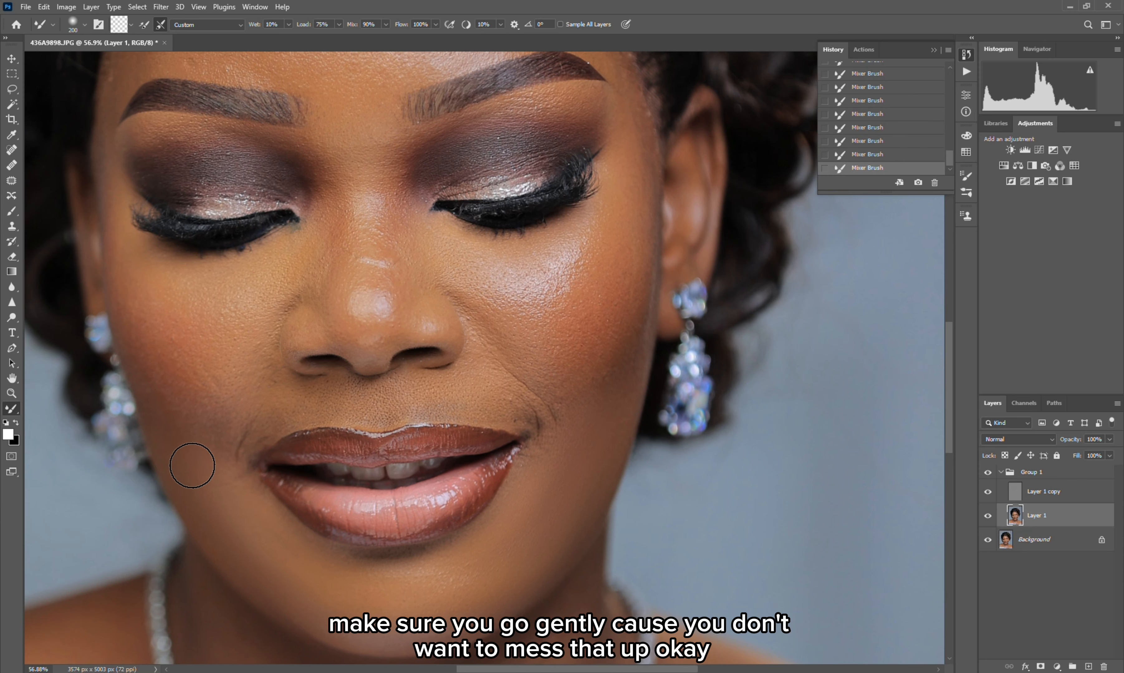
{"action": "key", "text": "bracketright"}
{"action": "key", "text": "bracketright"}
{"action": "key", "text": "bracketleft"}
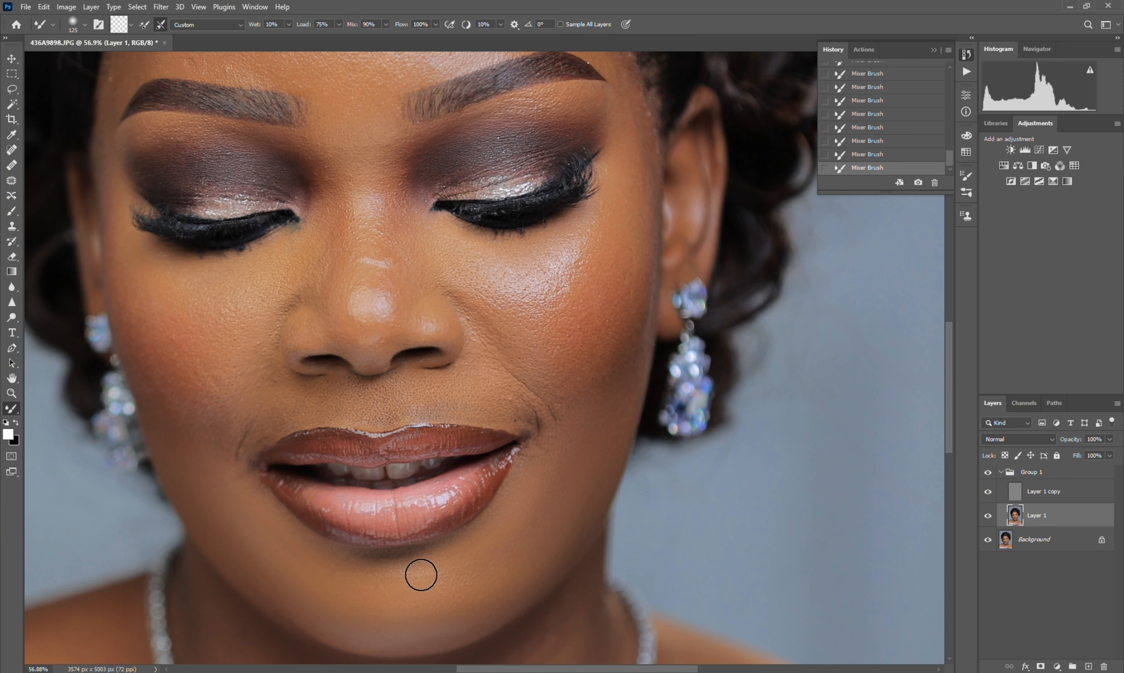
Step: Examine the smoothed jaw and chin at several magnifications to judge the skin transitions
{"action": "scroll", "coordinate": [547, 371], "scroll_direction": "down", "scroll_amount": 5}
{"action": "scroll", "coordinate": [547, 371], "scroll_direction": "up", "scroll_amount": 5}
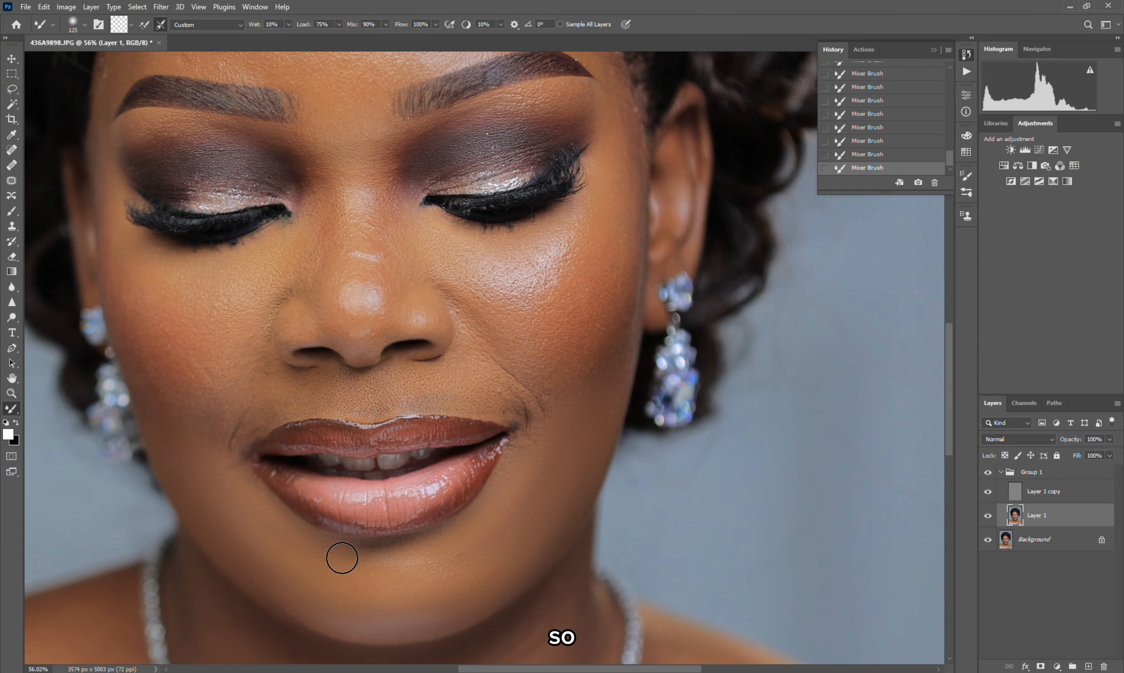
{"action": "scroll", "coordinate": [434, 374], "scroll_direction": "down", "scroll_amount": 3}
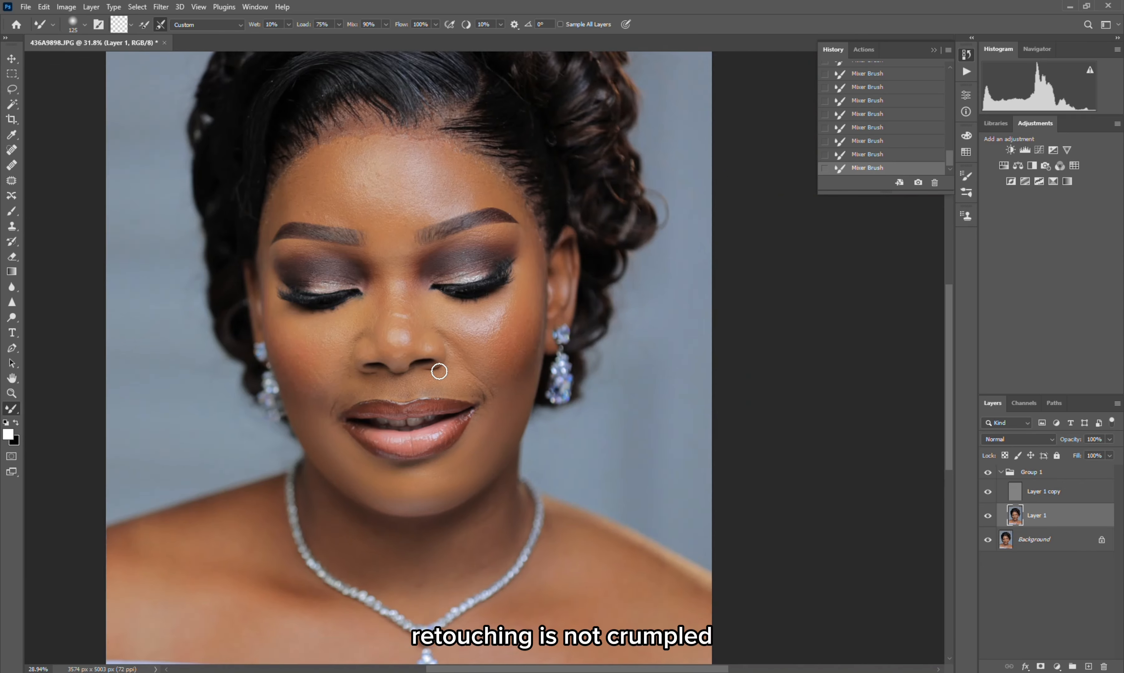
{"action": "scroll", "coordinate": [439, 371], "scroll_direction": "down", "scroll_amount": 3}
{"action": "scroll", "coordinate": [427, 301], "scroll_direction": "up", "scroll_amount": 4}
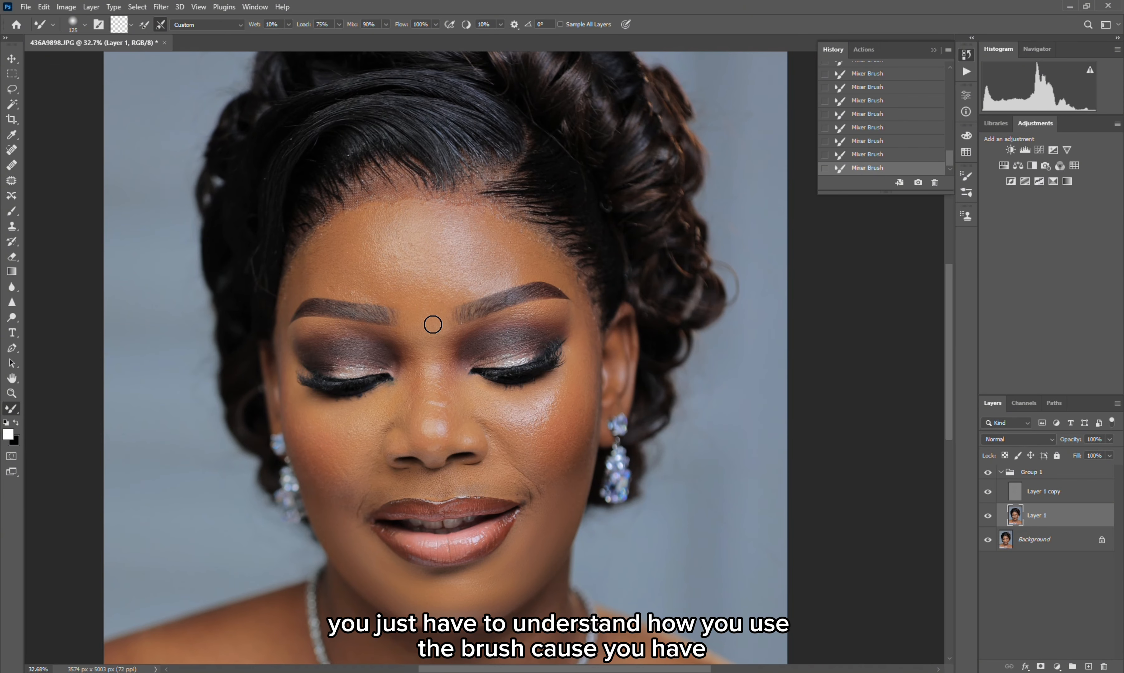
{"action": "scroll", "coordinate": [623, 580], "scroll_direction": "up", "scroll_amount": 3}
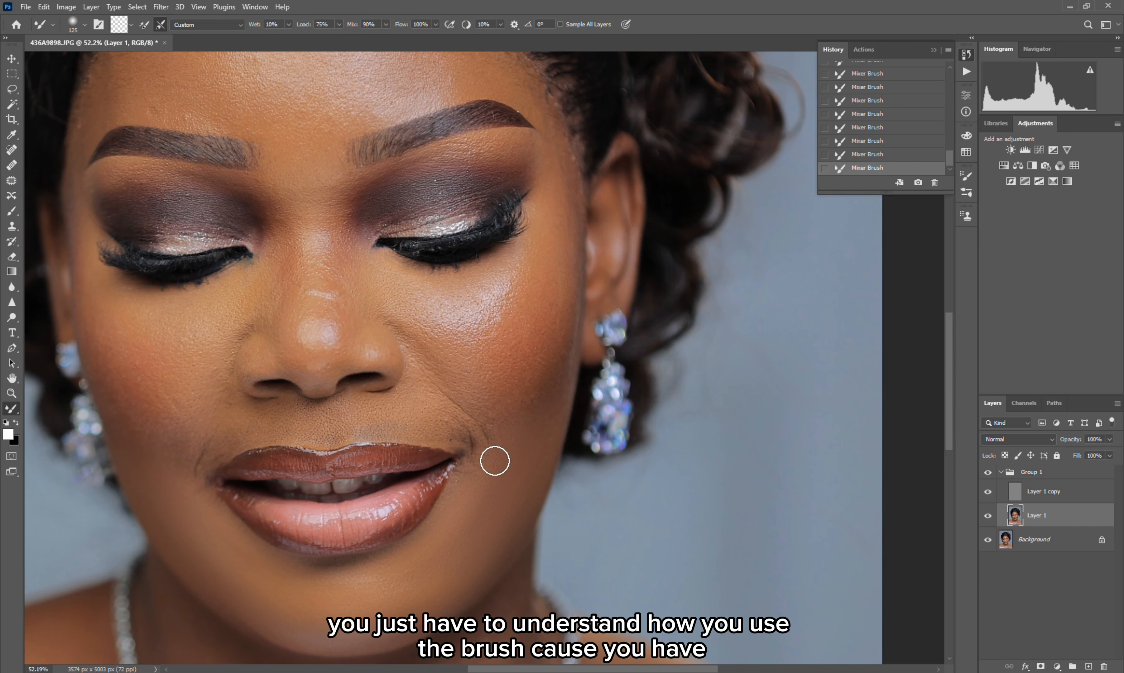
{"action": "scroll", "coordinate": [511, 411], "scroll_direction": "down", "scroll_amount": 3}
{"action": "scroll", "coordinate": [459, 354], "scroll_direction": "up", "scroll_amount": 3}
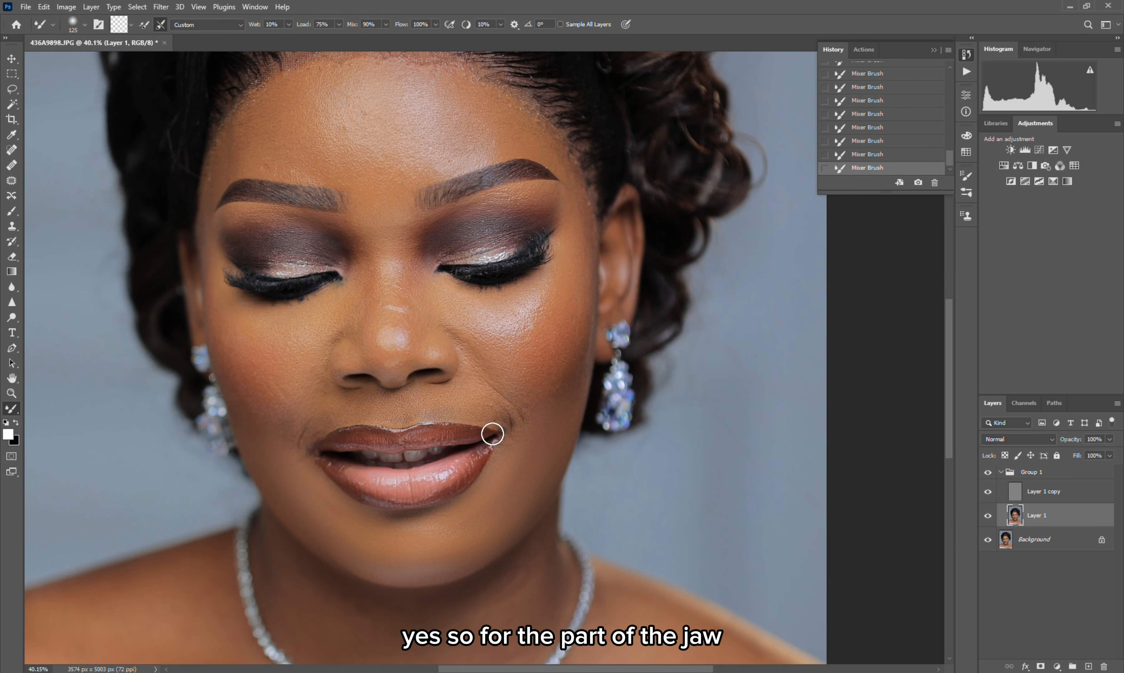
{"action": "scroll", "coordinate": [502, 443], "scroll_direction": "up", "scroll_amount": 2}
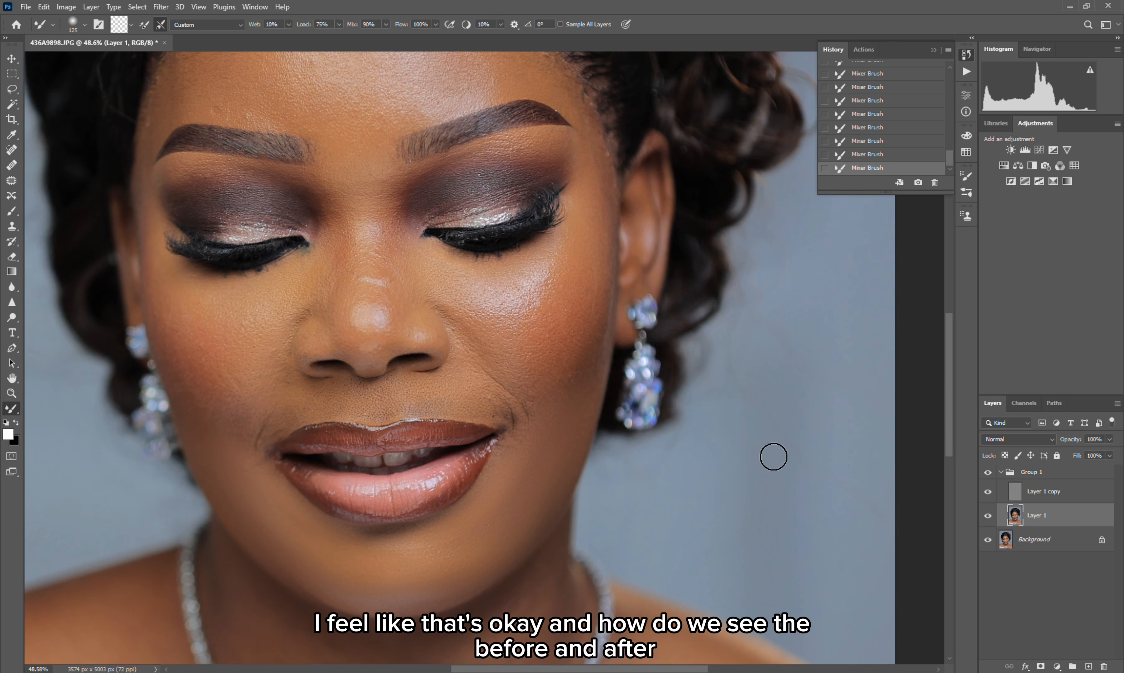
Step: Compare the portrait before and after smoothing by toggling the visibility of Group 1, leaving the group visible
{"action": "left_click", "coordinate": [989, 473]}
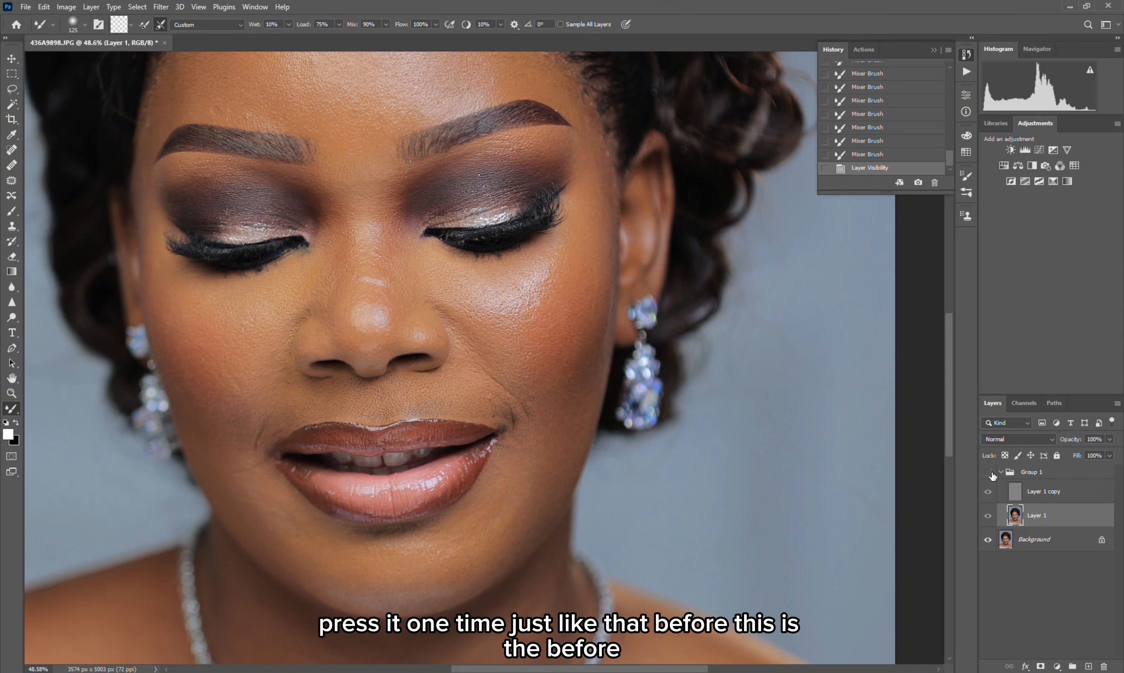
{"action": "left_click", "coordinate": [990, 474]}
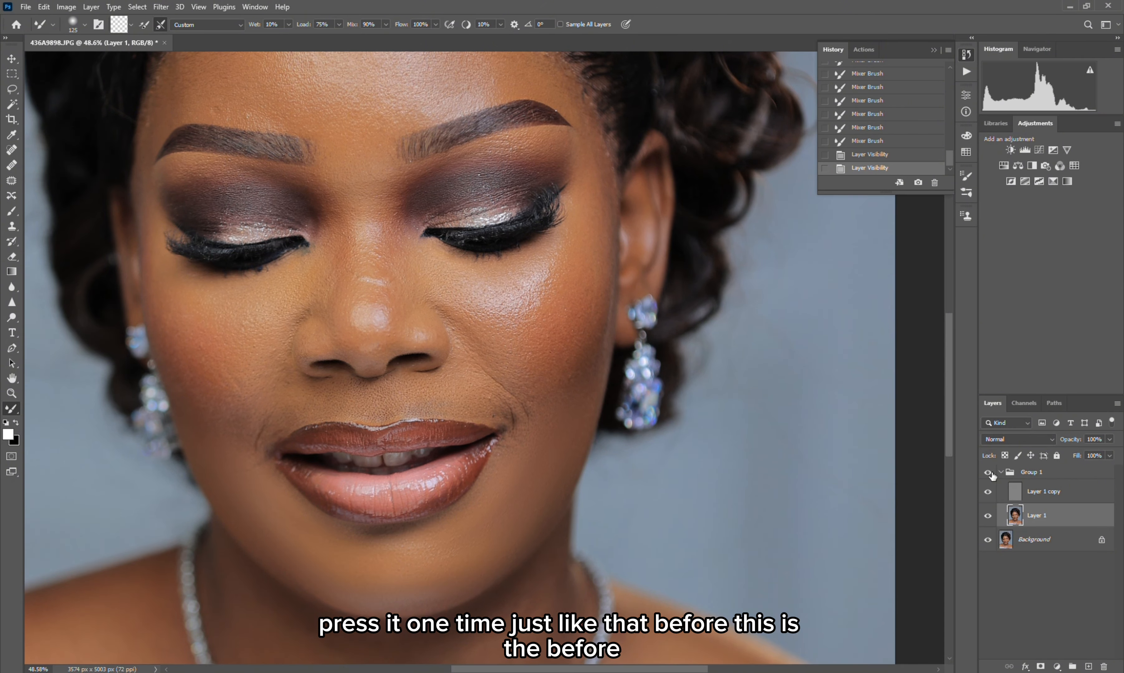
{"action": "left_click", "coordinate": [990, 473]}
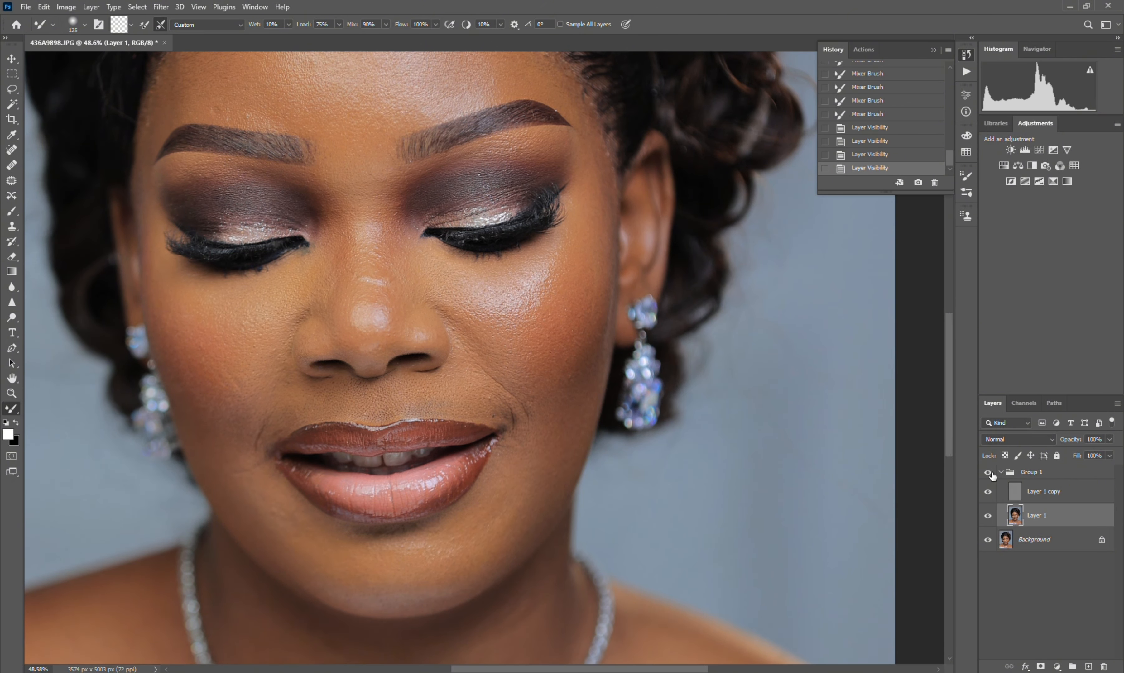
{"action": "left_click", "coordinate": [990, 474]}
{"action": "left_click", "coordinate": [991, 475]}
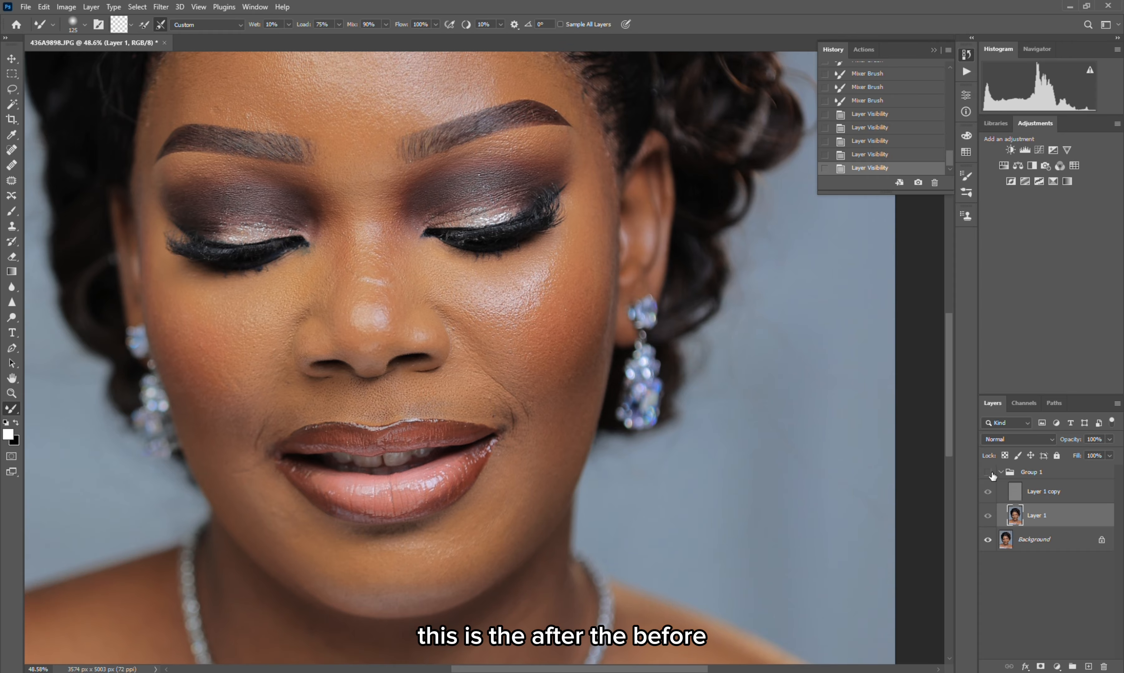
{"action": "left_click", "coordinate": [991, 475]}
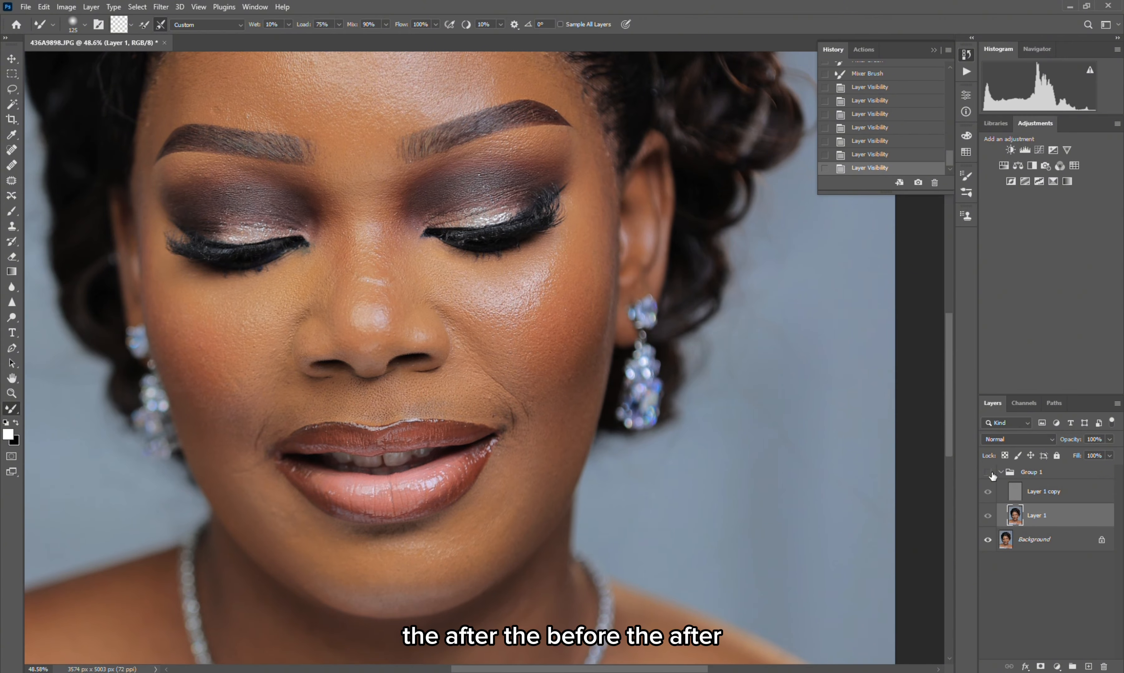
{"action": "left_click", "coordinate": [991, 475]}
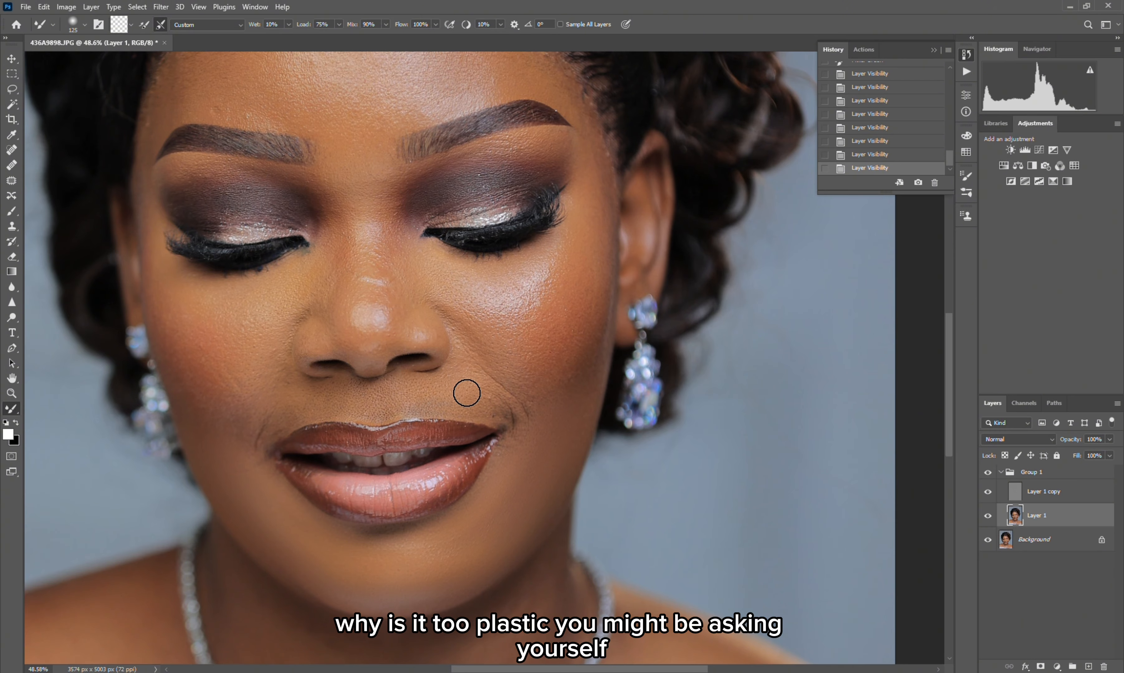
{"action": "scroll", "coordinate": [479, 361], "scroll_direction": "down", "scroll_amount": 5}
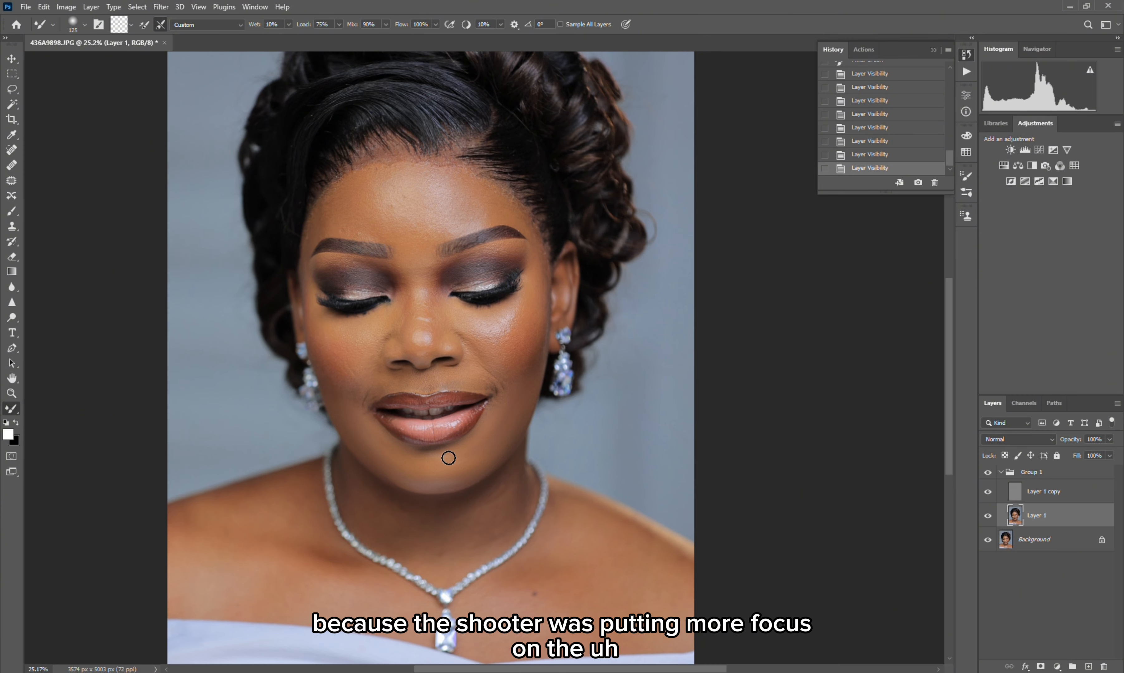
Step: Smooth the forehead skin above the eyebrow on the image's left with the Mixer Brush at about 200 px
{"action": "scroll", "coordinate": [451, 457], "scroll_direction": "up", "scroll_amount": 3}
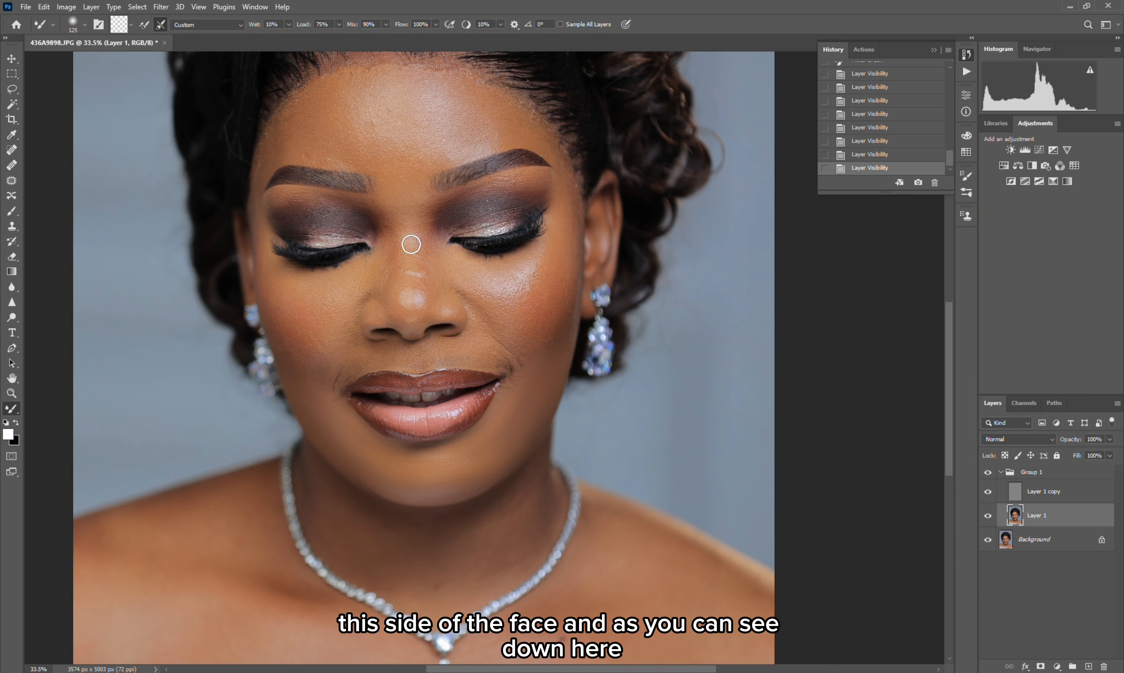
{"action": "scroll", "coordinate": [436, 251], "scroll_direction": "down", "scroll_amount": 1}
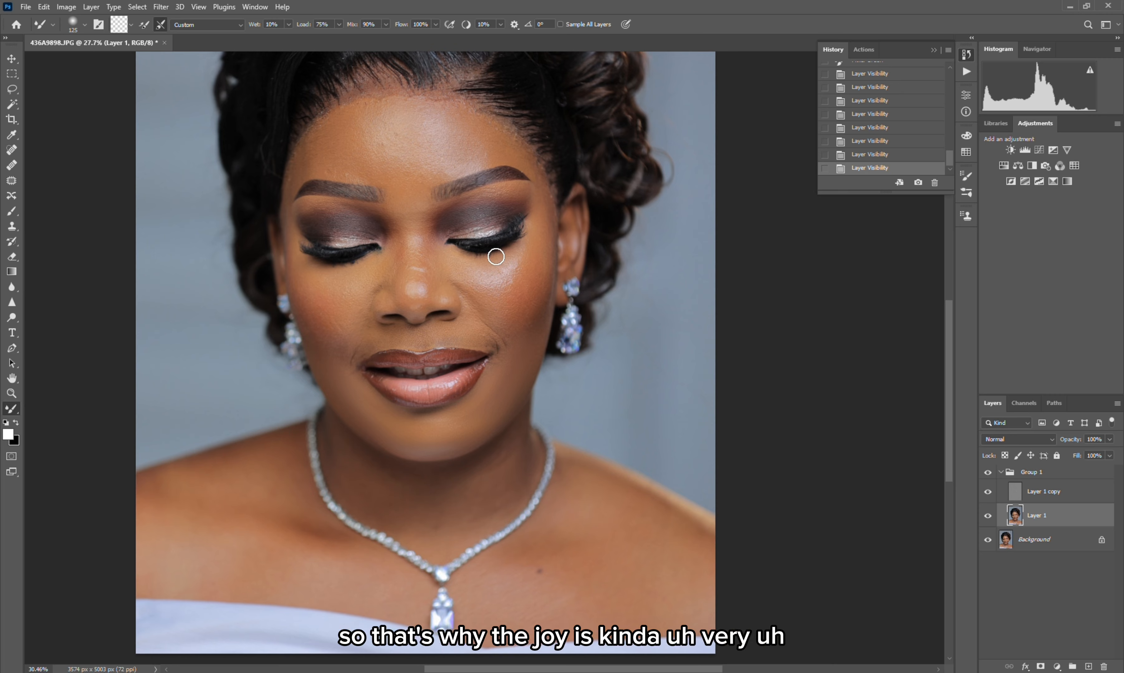
{"action": "scroll", "coordinate": [495, 252], "scroll_direction": "up", "scroll_amount": 3}
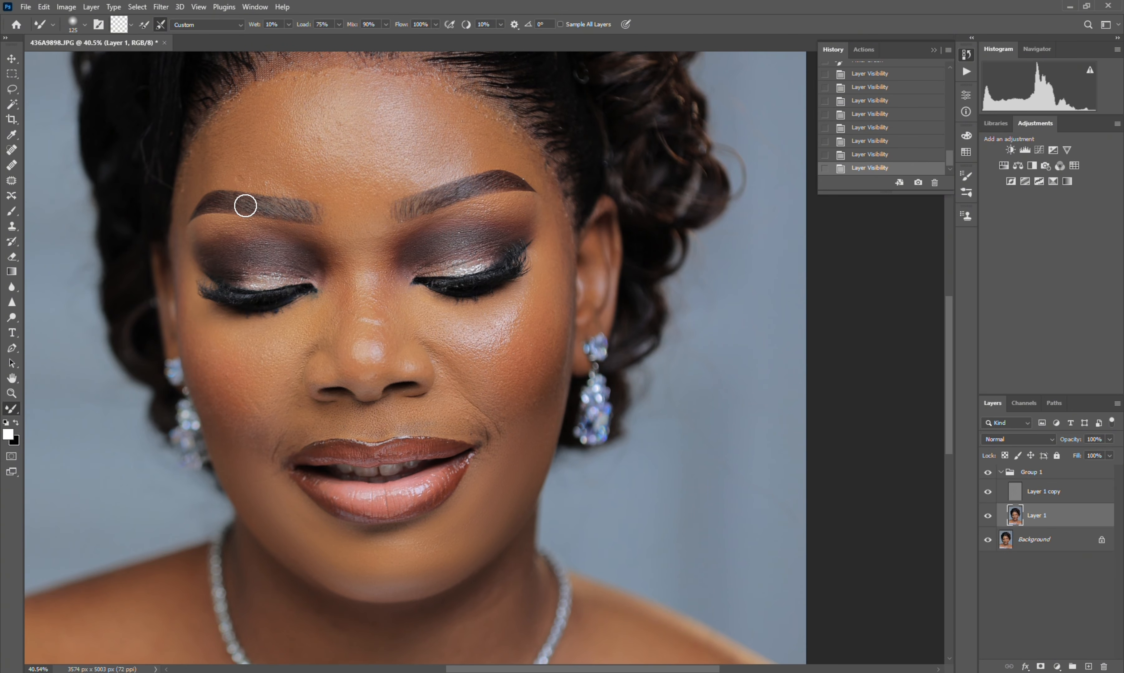
{"action": "scroll", "coordinate": [252, 136], "scroll_direction": "up", "scroll_amount": 2}
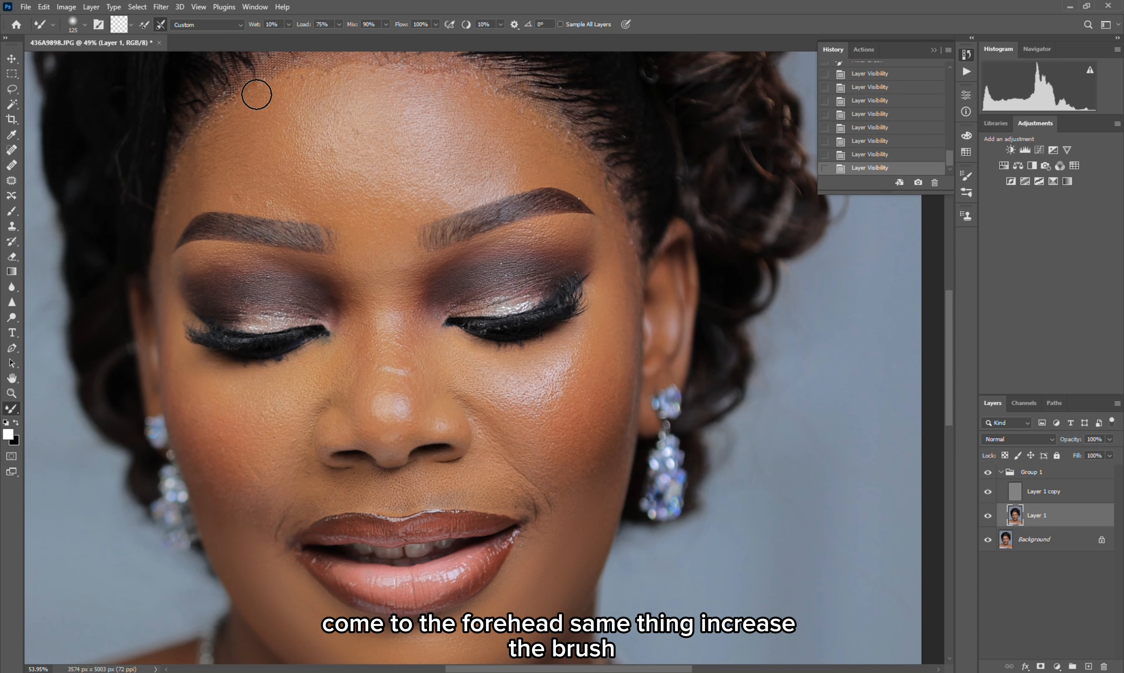
{"action": "scroll", "coordinate": [256, 94], "scroll_direction": "up", "scroll_amount": 1}
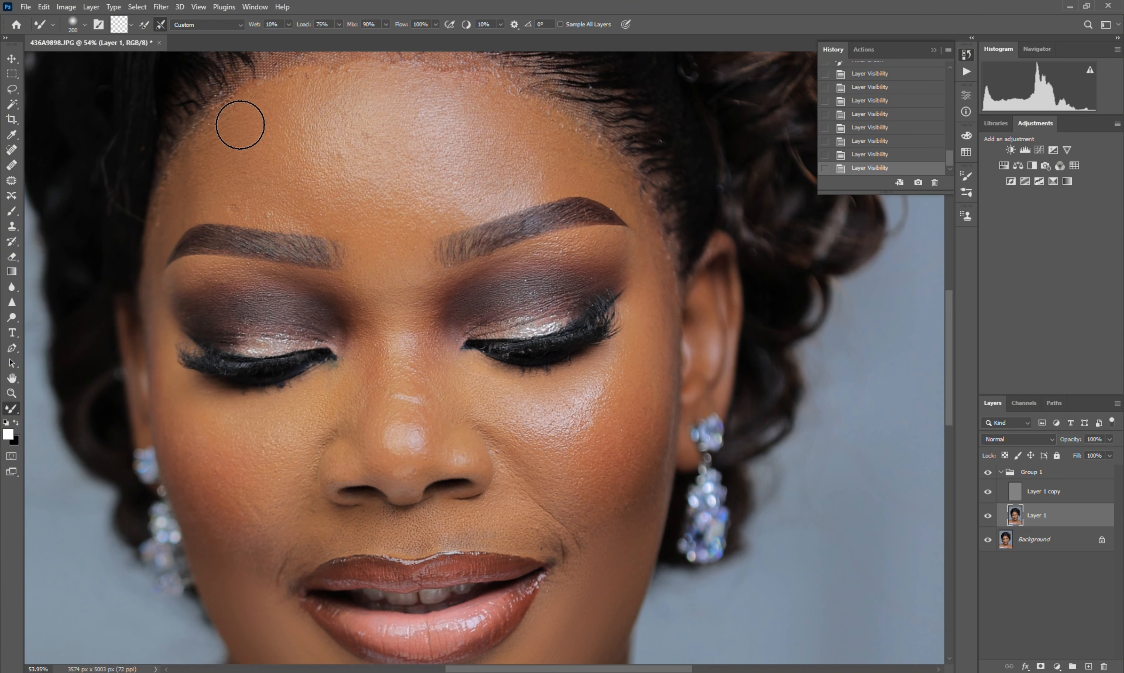
{"action": "key", "text": "bracketleft"}
{"action": "key", "text": "bracketleft"}
{"action": "mouse_move", "coordinate": [196, 188]}
{"action": "left_mouse_down"}
{"action": "mouse_move", "coordinate": [323, 218]}
{"action": "mouse_move", "coordinate": [187, 212]}
{"action": "mouse_move", "coordinate": [304, 217]}
{"action": "mouse_move", "coordinate": [280, 180]}
{"action": "mouse_move", "coordinate": [223, 160]}
{"action": "mouse_move", "coordinate": [254, 118]}
{"action": "mouse_move", "coordinate": [323, 89]}
{"action": "mouse_move", "coordinate": [235, 172]}
{"action": "mouse_move", "coordinate": [341, 167]}
{"action": "left_mouse_up"}
{"action": "key", "text": "bracketright"}
{"action": "key", "text": "bracketright"}
{"action": "key", "text": "bracketright"}
{"action": "key", "text": "bracketright"}
{"action": "key", "text": "bracketleft"}
{"action": "key", "text": "bracketleft"}
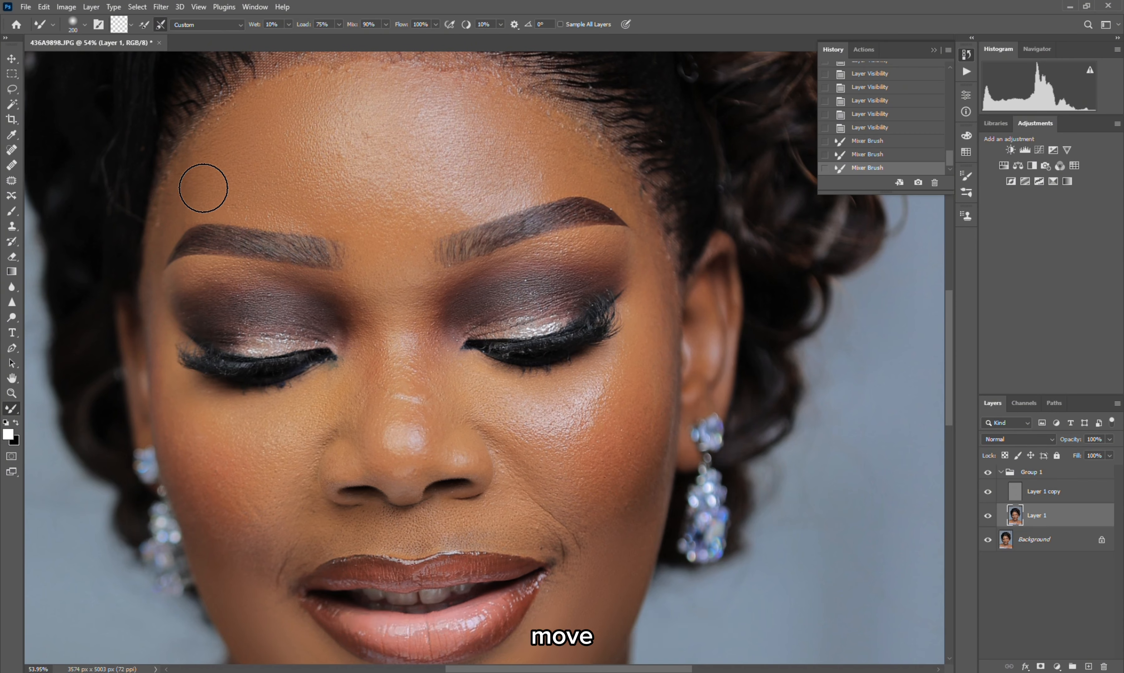
Step: Blend the forehead skin from the image's left toward the central highlight, reducing the Mixer Brush to 175 px
{"action": "mouse_move", "coordinate": [325, 105]}
{"action": "left_mouse_down"}
{"action": "mouse_move", "coordinate": [223, 186]}
{"action": "mouse_move", "coordinate": [317, 174]}
{"action": "left_mouse_up"}
{"action": "key", "text": "bracketleft"}
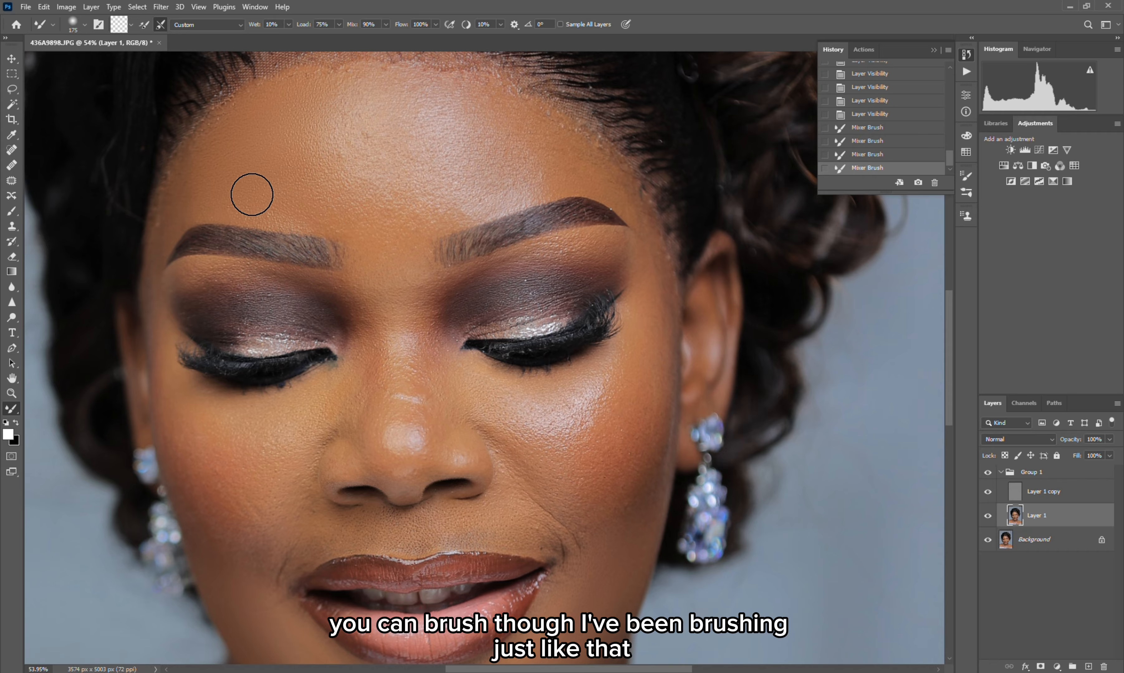
{"action": "left_click_drag", "start_coordinate": [252, 195], "coordinate": [214, 179]}
{"action": "left_click_drag", "start_coordinate": [338, 122], "coordinate": [353, 166]}
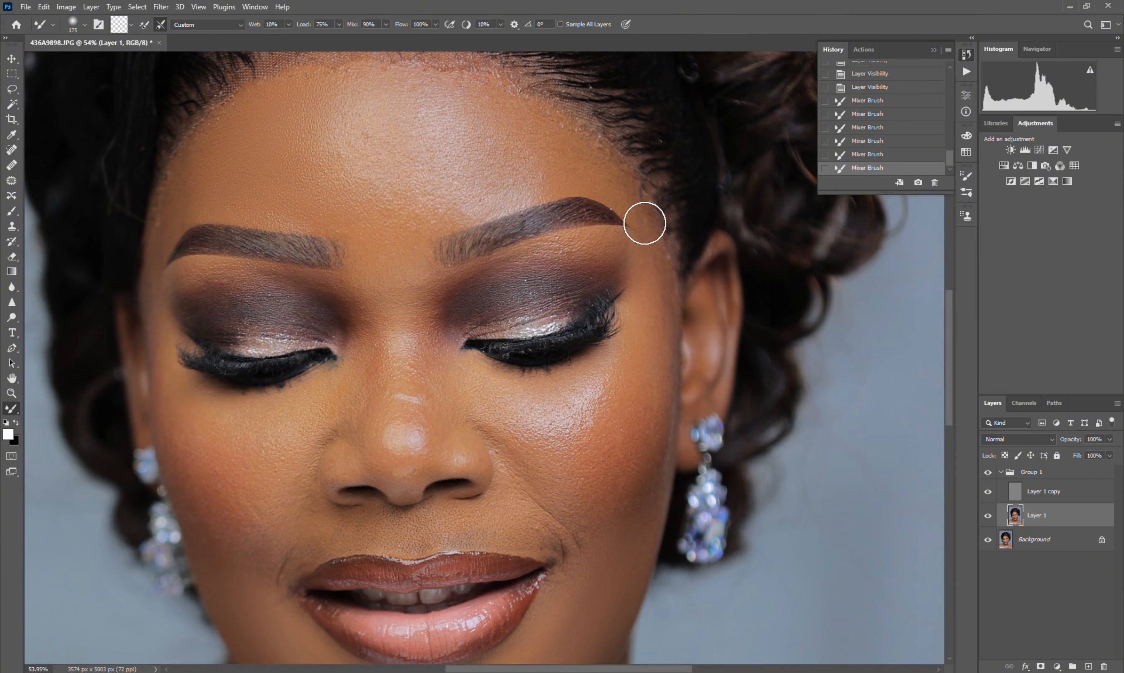
Step: Hide the Layer 1 copy texture layer and inspect the face for skin areas that have not been brushed
{"action": "left_click", "coordinate": [987, 494]}
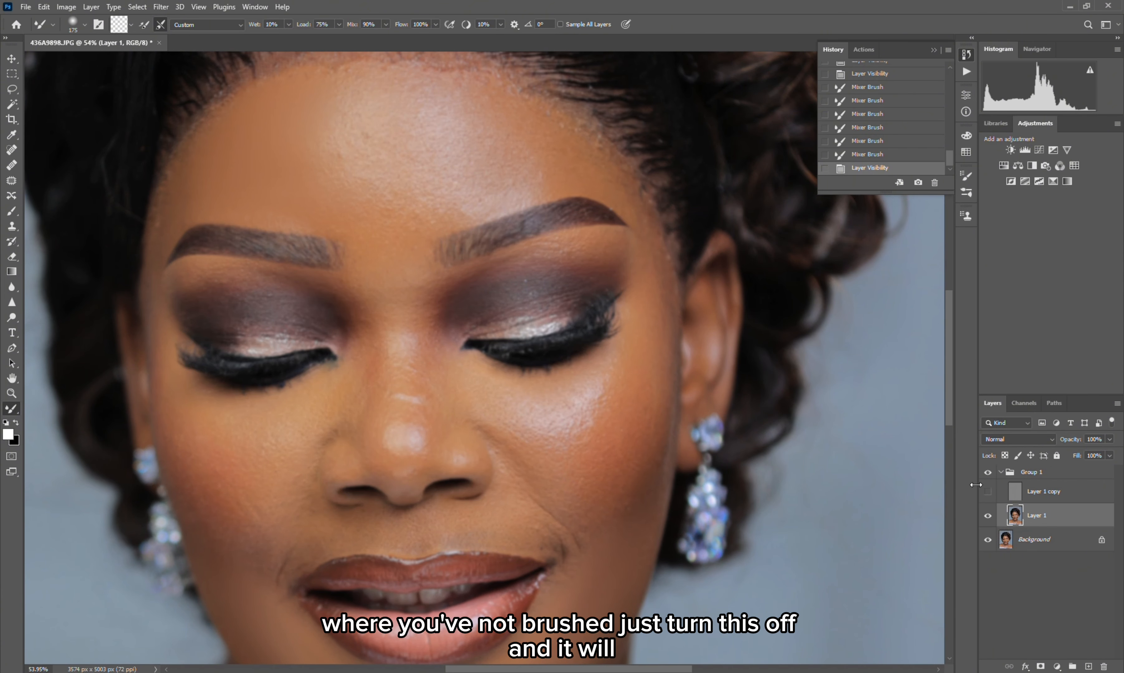
{"action": "scroll", "coordinate": [554, 207], "scroll_direction": "down", "scroll_amount": 4}
{"action": "scroll", "coordinate": [520, 175], "scroll_direction": "up", "scroll_amount": 5}
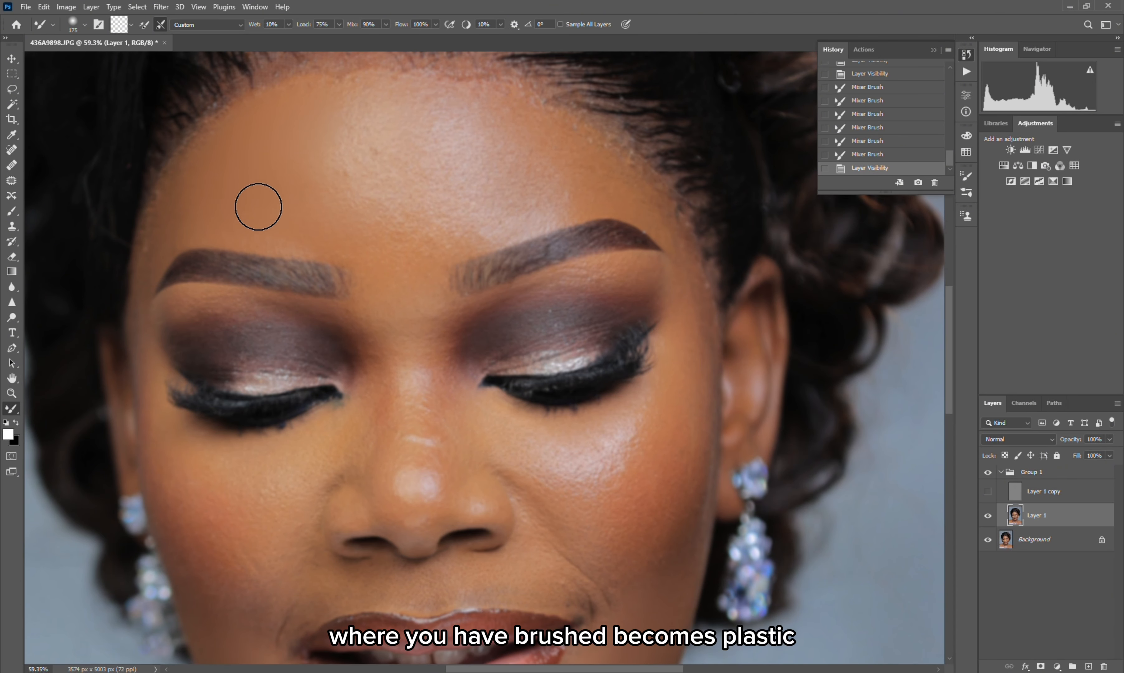
{"action": "scroll", "coordinate": [294, 133], "scroll_direction": "down", "scroll_amount": 4}
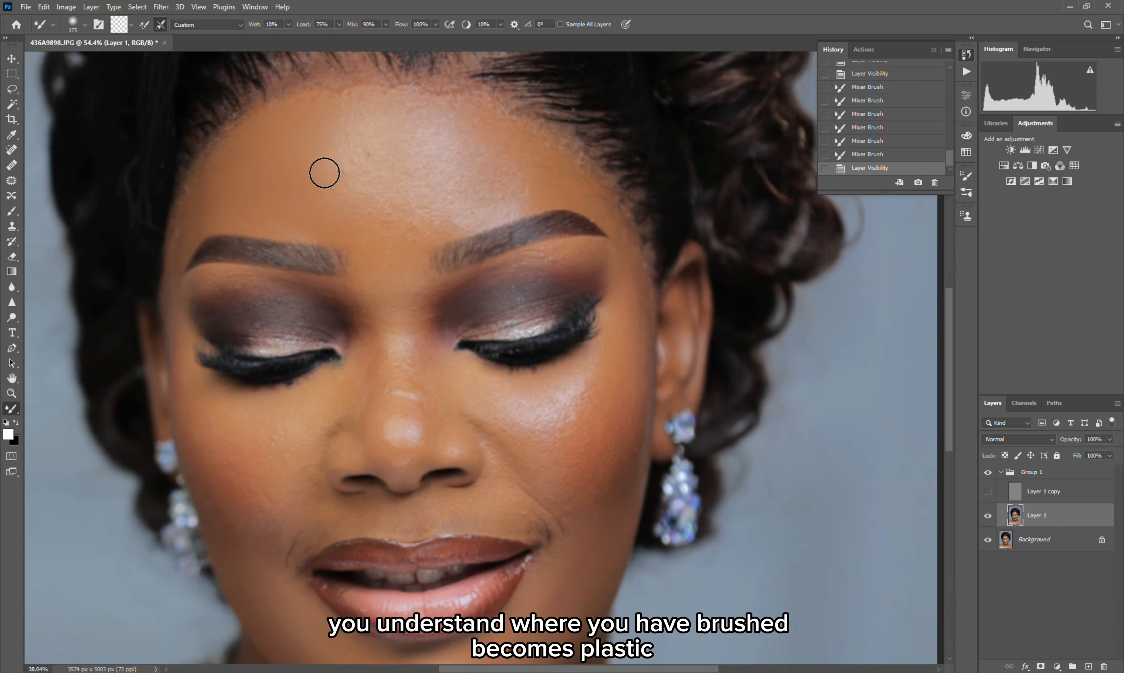
{"action": "scroll", "coordinate": [469, 537], "scroll_direction": "up", "scroll_amount": 2}
{"action": "scroll", "coordinate": [548, 477], "scroll_direction": "down", "scroll_amount": 2}
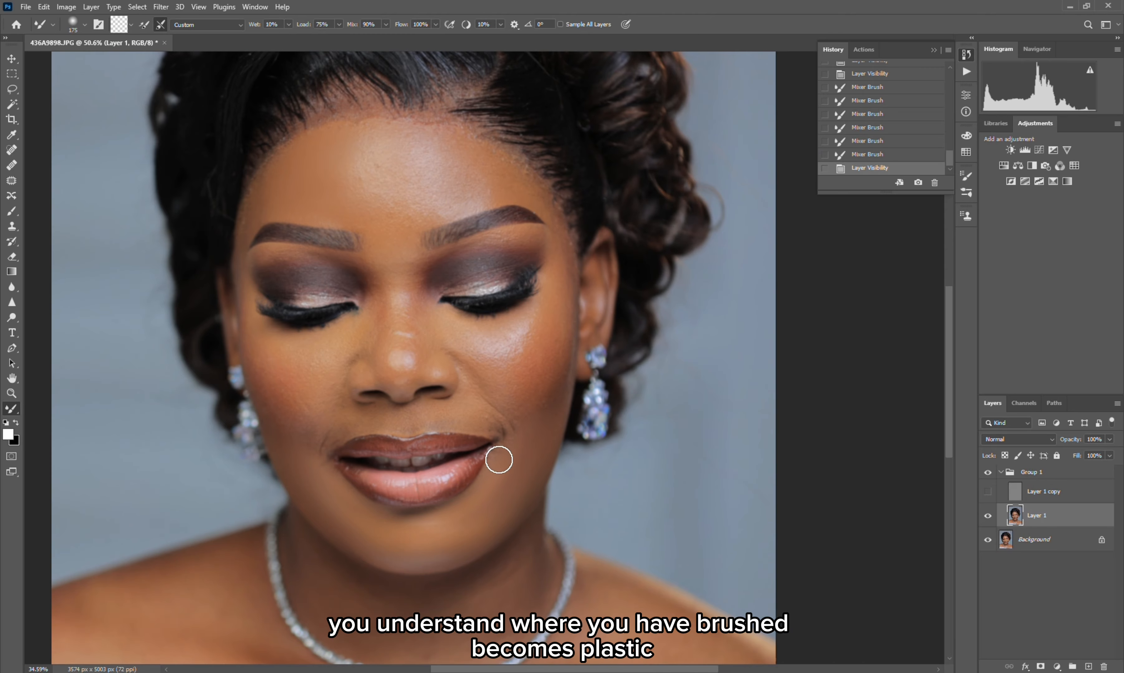
{"action": "scroll", "coordinate": [356, 191], "scroll_direction": "up", "scroll_amount": 3}
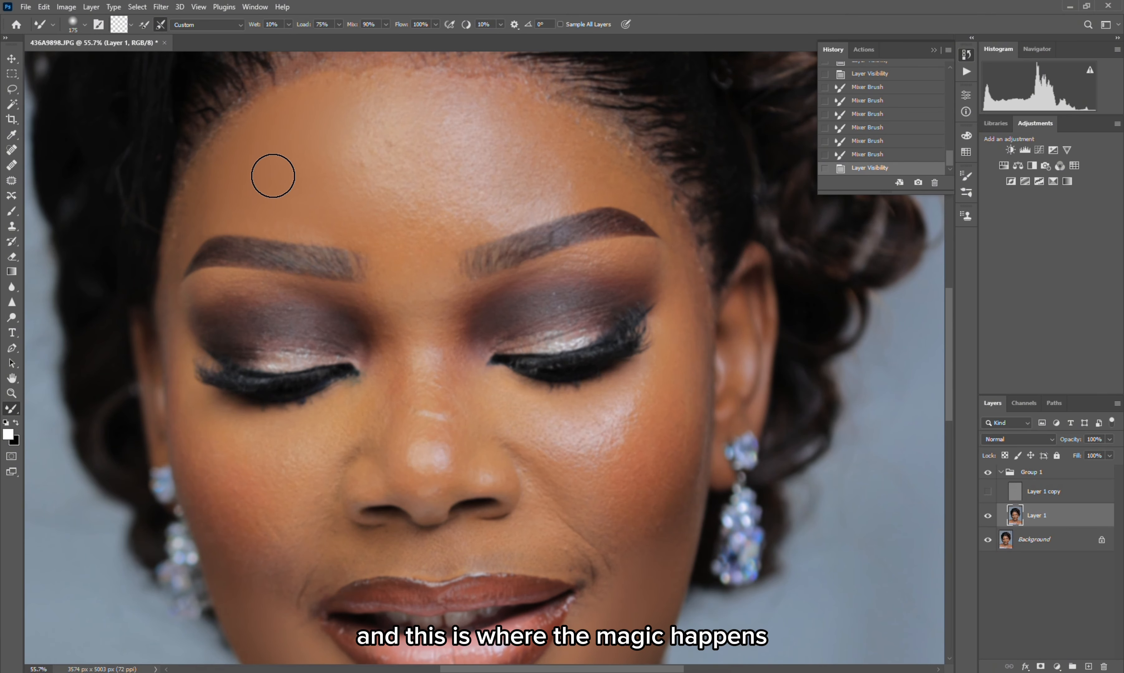
Step: Smooth the remaining rough forehead skin from the image's left temple up to the hairline, using Mixer Brush sizes from 90 to 200 px
{"action": "key", "text": "bracketleft"}
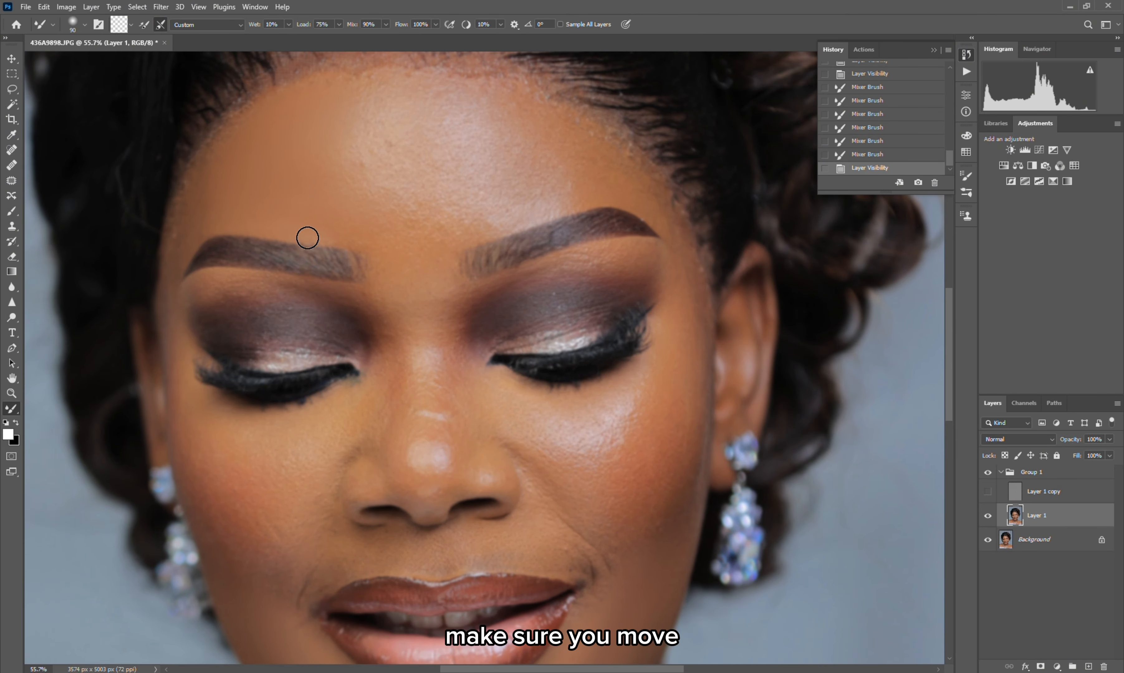
{"action": "left_click_drag", "start_coordinate": [210, 194], "coordinate": [203, 187]}
{"action": "key", "text": "bracketright"}
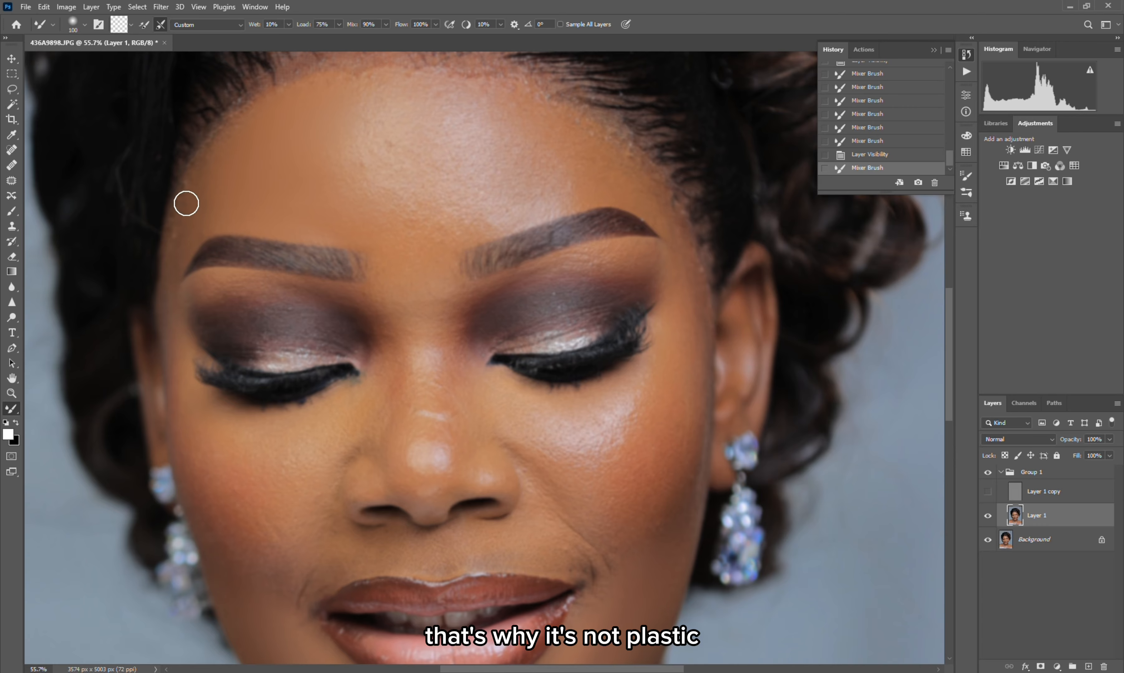
{"action": "mouse_move", "coordinate": [195, 174]}
{"action": "left_mouse_down"}
{"action": "mouse_move", "coordinate": [165, 284]}
{"action": "mouse_move", "coordinate": [220, 188]}
{"action": "left_mouse_up"}
{"action": "key", "text": "bracketright"}
{"action": "key", "text": "bracketright"}
{"action": "mouse_move", "coordinate": [220, 188]}
{"action": "left_mouse_down"}
{"action": "mouse_move", "coordinate": [227, 151]}
{"action": "mouse_move", "coordinate": [199, 230]}
{"action": "mouse_move", "coordinate": [218, 143]}
{"action": "mouse_move", "coordinate": [206, 213]}
{"action": "mouse_move", "coordinate": [220, 180]}
{"action": "mouse_move", "coordinate": [292, 104]}
{"action": "mouse_move", "coordinate": [384, 86]}
{"action": "left_mouse_up"}
{"action": "key", "text": "bracketright"}
{"action": "key", "text": "bracketright"}
{"action": "key", "text": "bracketright"}
{"action": "left_click_drag", "start_coordinate": [309, 145], "coordinate": [340, 115]}
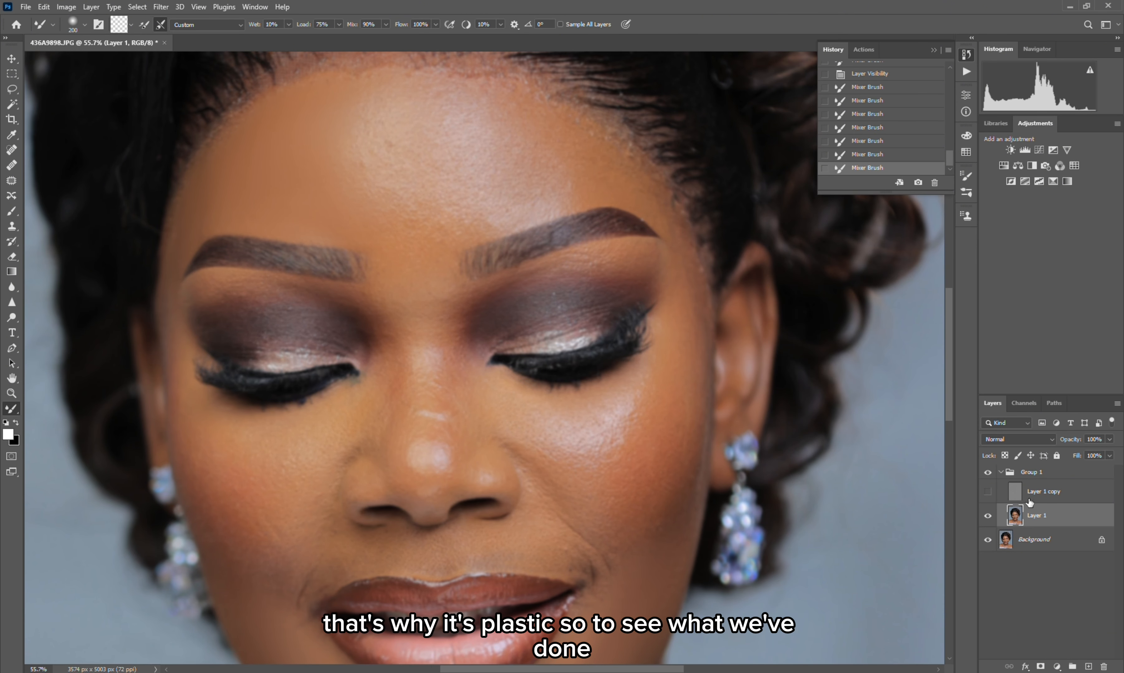
Step: Compare the forehead with and without texture by showing Layer 1 copy and hiding it again
{"action": "left_click", "coordinate": [988, 491]}
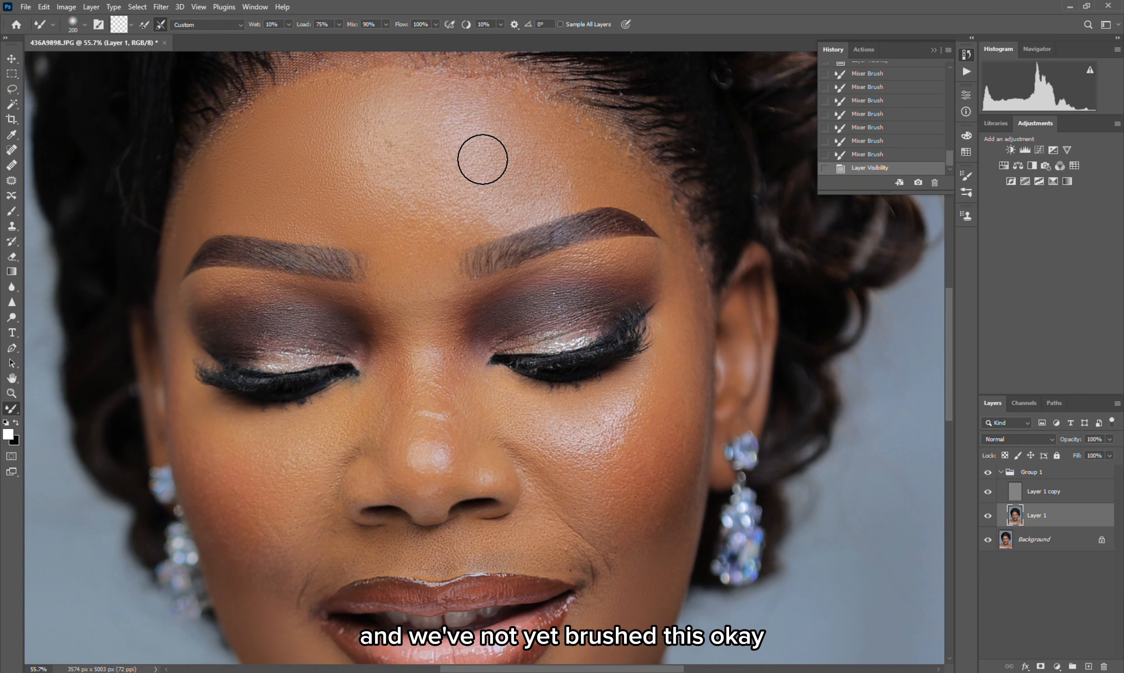
{"action": "left_click", "coordinate": [987, 492]}
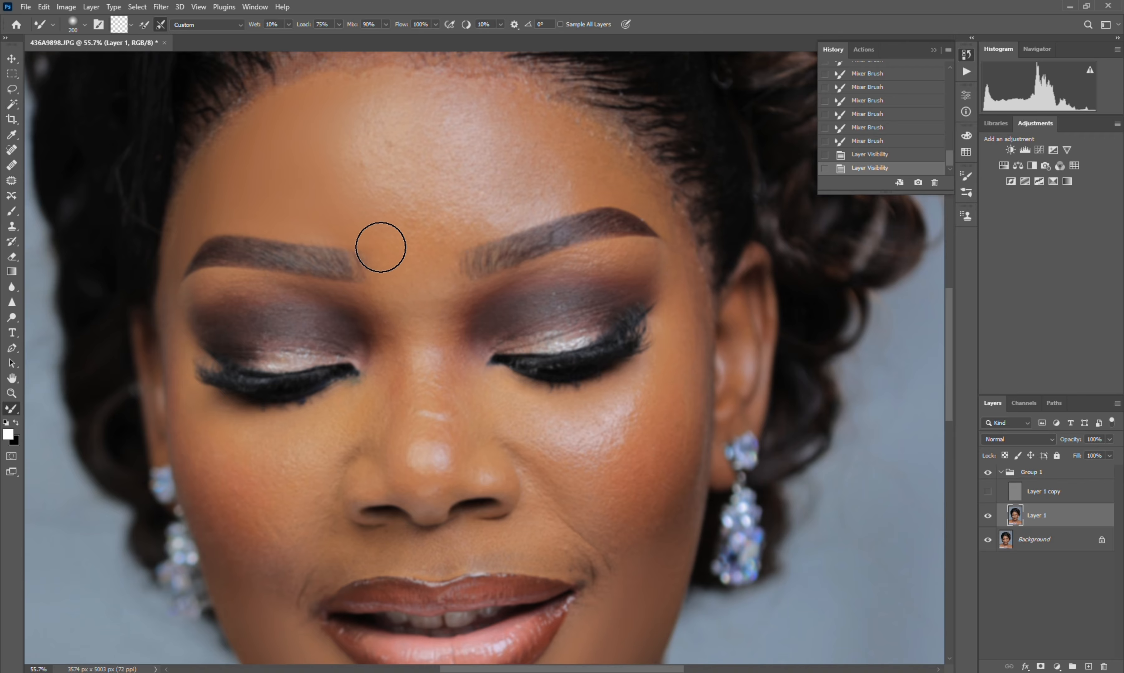
{"action": "scroll", "coordinate": [538, 174], "scroll_direction": "down", "scroll_amount": 3}
{"action": "scroll", "coordinate": [571, 138], "scroll_direction": "up", "scroll_amount": 5}
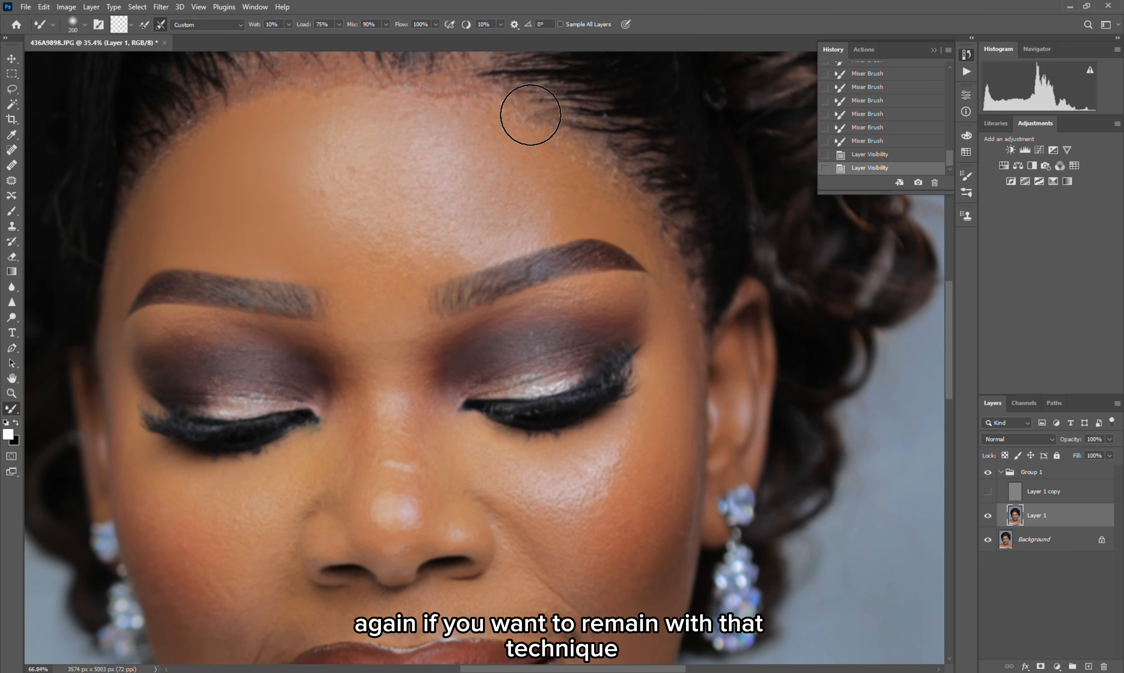
Step: Smooth the skin directly above the eyebrow on the image's right, varying the Mixer Brush down to 125 px
{"action": "key", "text": "bracketleft"}
{"action": "key", "text": "bracketleft"}
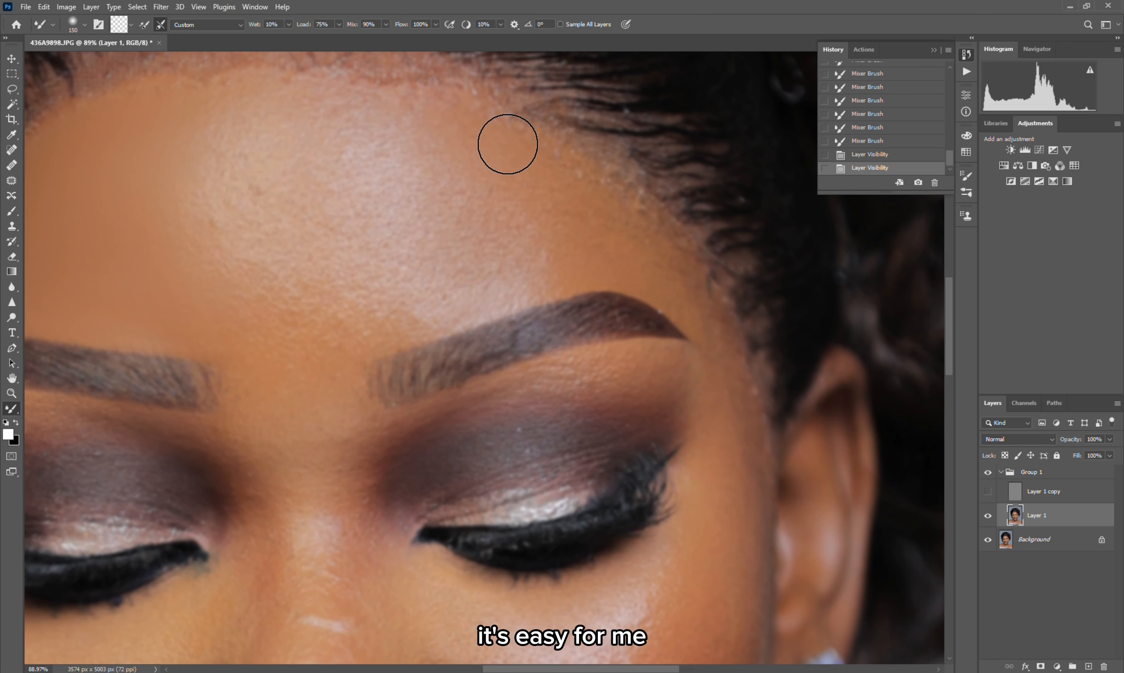
{"action": "key", "text": "bracketright"}
{"action": "key", "text": "bracketright"}
{"action": "mouse_move", "coordinate": [550, 209]}
{"action": "left_mouse_down"}
{"action": "mouse_move", "coordinate": [560, 249]}
{"action": "mouse_move", "coordinate": [549, 196]}
{"action": "mouse_move", "coordinate": [544, 264]}
{"action": "mouse_move", "coordinate": [537, 254]}
{"action": "mouse_move", "coordinate": [443, 299]}
{"action": "mouse_move", "coordinate": [520, 256]}
{"action": "left_mouse_up"}
{"action": "key", "text": "bracketleft"}
{"action": "key", "text": "bracketleft"}
{"action": "key", "text": "bracketleft"}
{"action": "mouse_move", "coordinate": [414, 316]}
{"action": "left_mouse_down"}
{"action": "mouse_move", "coordinate": [499, 289]}
{"action": "mouse_move", "coordinate": [450, 312]}
{"action": "mouse_move", "coordinate": [479, 300]}
{"action": "left_mouse_up"}
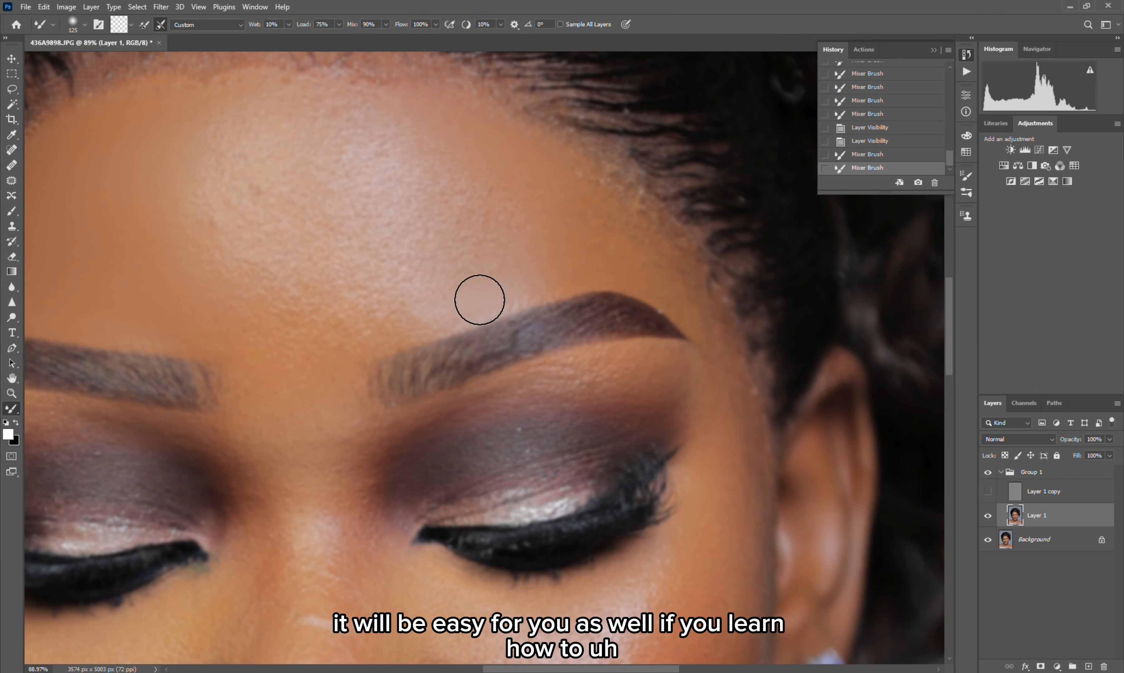
Step: Blend the upper forehead near the hairline on the highlight's right side with progressively larger Mixer Brush sizes
{"action": "key", "text": "bracketright"}
{"action": "key", "text": "bracketright"}
{"action": "mouse_move", "coordinate": [448, 123]}
{"action": "left_mouse_down"}
{"action": "mouse_move", "coordinate": [503, 261]}
{"action": "mouse_move", "coordinate": [463, 167]}
{"action": "mouse_move", "coordinate": [479, 244]}
{"action": "mouse_move", "coordinate": [456, 152]}
{"action": "mouse_move", "coordinate": [425, 113]}
{"action": "mouse_move", "coordinate": [479, 131]}
{"action": "mouse_move", "coordinate": [577, 197]}
{"action": "mouse_move", "coordinate": [486, 133]}
{"action": "mouse_move", "coordinate": [548, 197]}
{"action": "mouse_move", "coordinate": [372, 124]}
{"action": "left_mouse_up"}
{"action": "key", "text": "bracketleft"}
{"action": "key", "text": "bracketright"}
{"action": "key", "text": "bracketright"}
{"action": "key", "text": "bracketright"}
{"action": "key", "text": "bracketleft"}
{"action": "key", "text": "bracketright"}
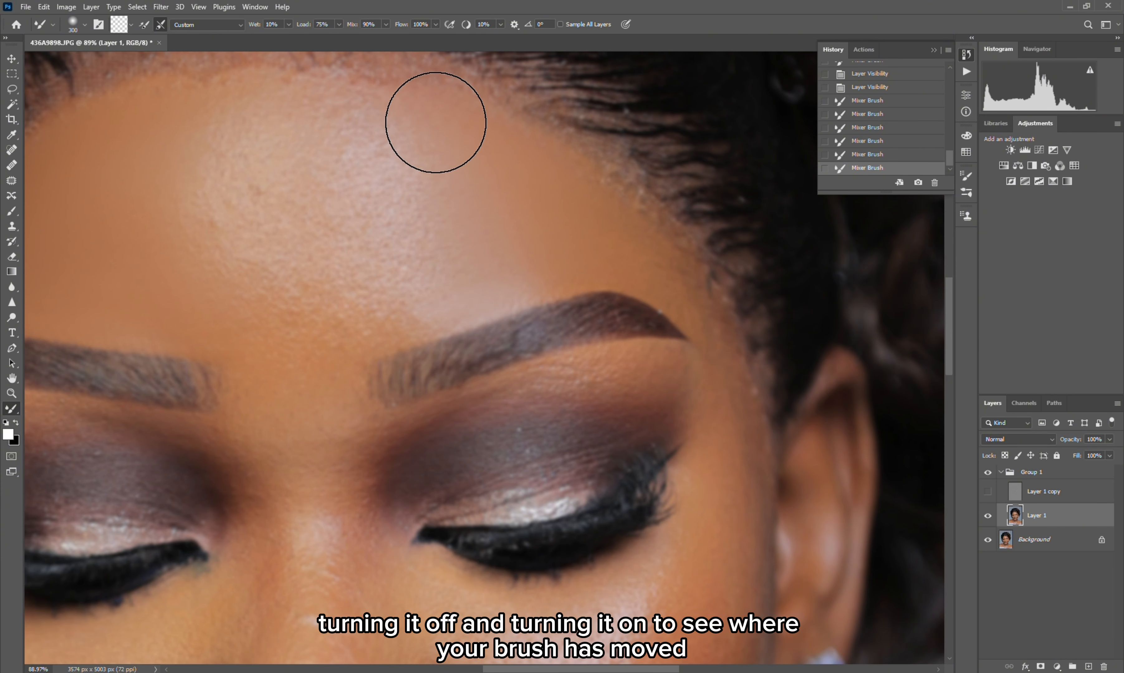
Step: Blend the left part of the forehead highlight with large Mixer Brush strokes, using sizes from 300 to 600 px
{"action": "key", "text": "bracketright"}
{"action": "left_click_drag", "start_coordinate": [214, 130], "coordinate": [251, 121]}
{"action": "key", "text": "bracketright"}
{"action": "key", "text": "bracketright"}
{"action": "key", "text": "bracketright"}
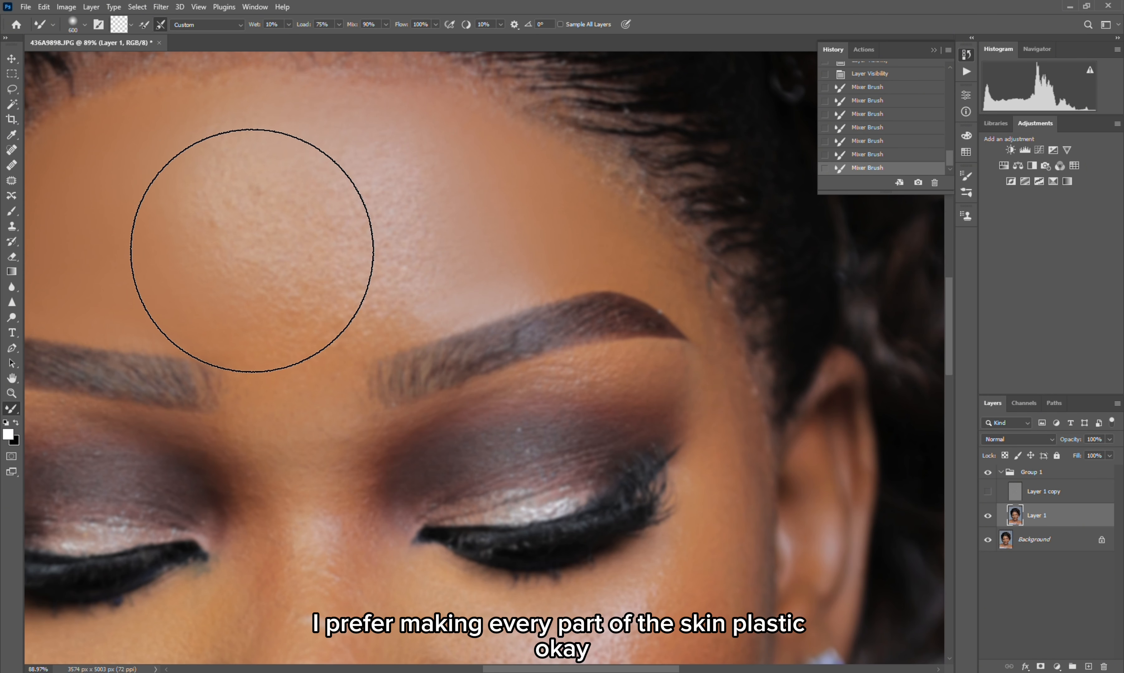
{"action": "left_click_drag", "start_coordinate": [267, 236], "coordinate": [213, 201]}
{"action": "key", "text": "bracketleft"}
{"action": "key", "text": "bracketleft"}
{"action": "key", "text": "bracketleft"}
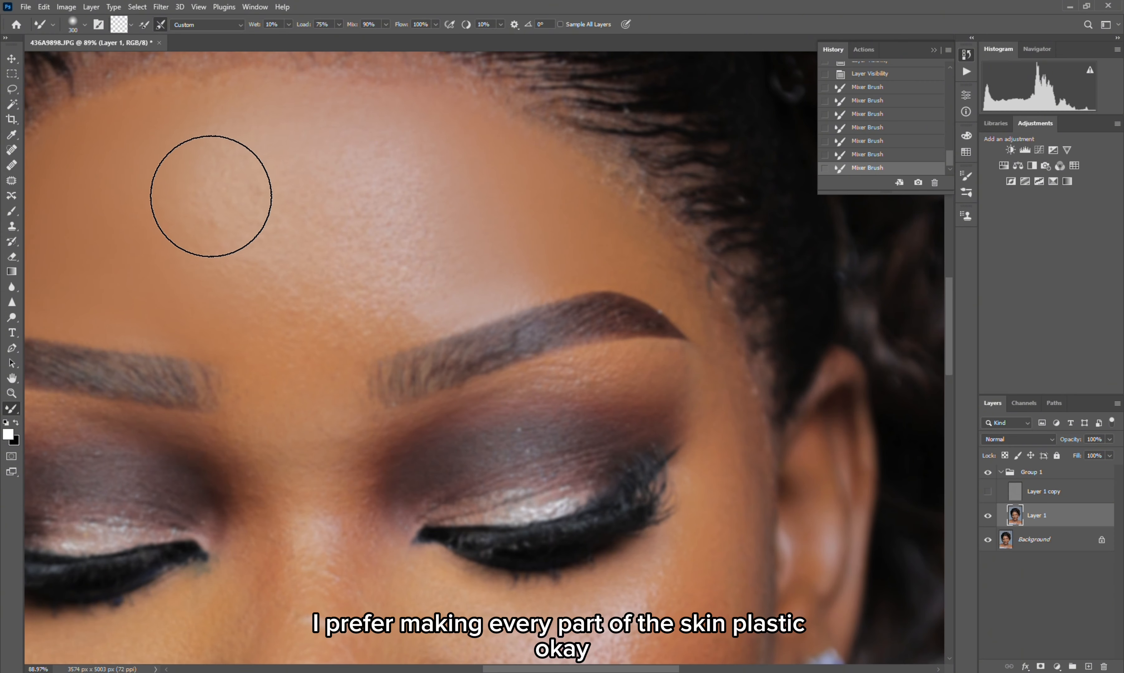
Step: Smooth the lower forehead above the brow gap and the skin beside the highlight's left edge with the Mixer Brush up to 500 px
{"action": "mouse_move", "coordinate": [282, 344]}
{"action": "left_mouse_down"}
{"action": "mouse_move", "coordinate": [310, 322]}
{"action": "mouse_move", "coordinate": [383, 311]}
{"action": "mouse_move", "coordinate": [335, 302]}
{"action": "left_mouse_up"}
{"action": "key", "text": "bracketright"}
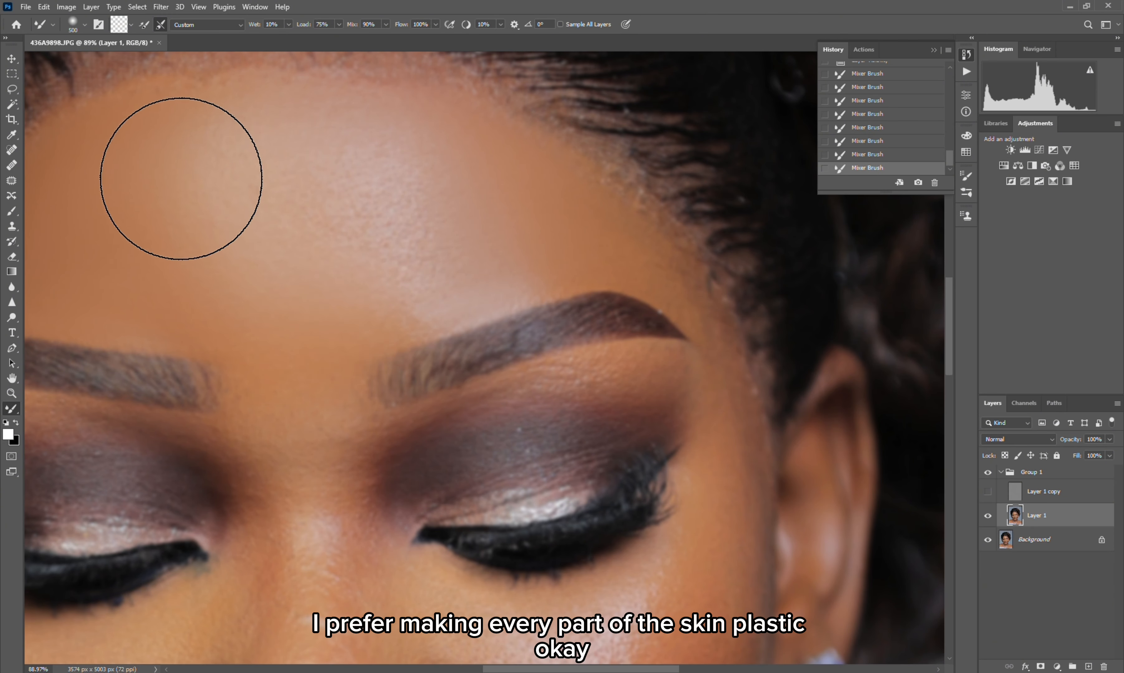
{"action": "key", "text": "bracketright"}
{"action": "left_click_drag", "start_coordinate": [137, 234], "coordinate": [181, 202]}
{"action": "key", "text": "bracketleft"}
{"action": "key", "text": "bracketleft"}
{"action": "key", "text": "bracketleft"}
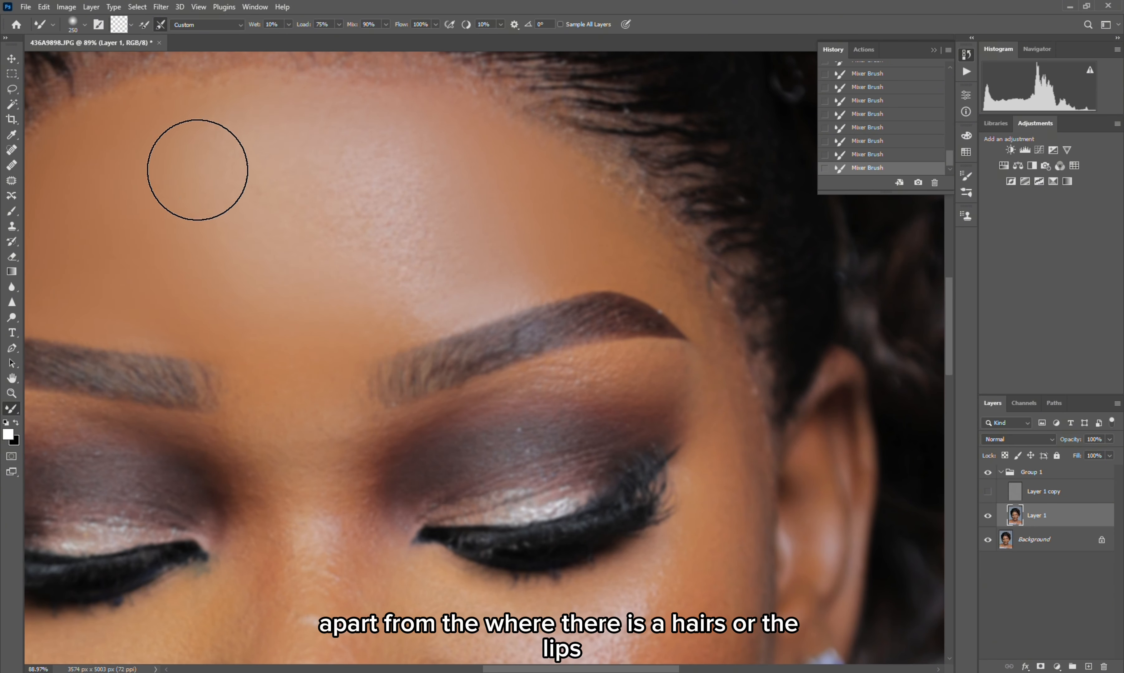
Step: Blend the central forehead highlight in circular motions with the Mixer Brush at 500 px
{"action": "key", "text": "bracketright"}
{"action": "key", "text": "bracketright"}
{"action": "key", "text": "bracketright"}
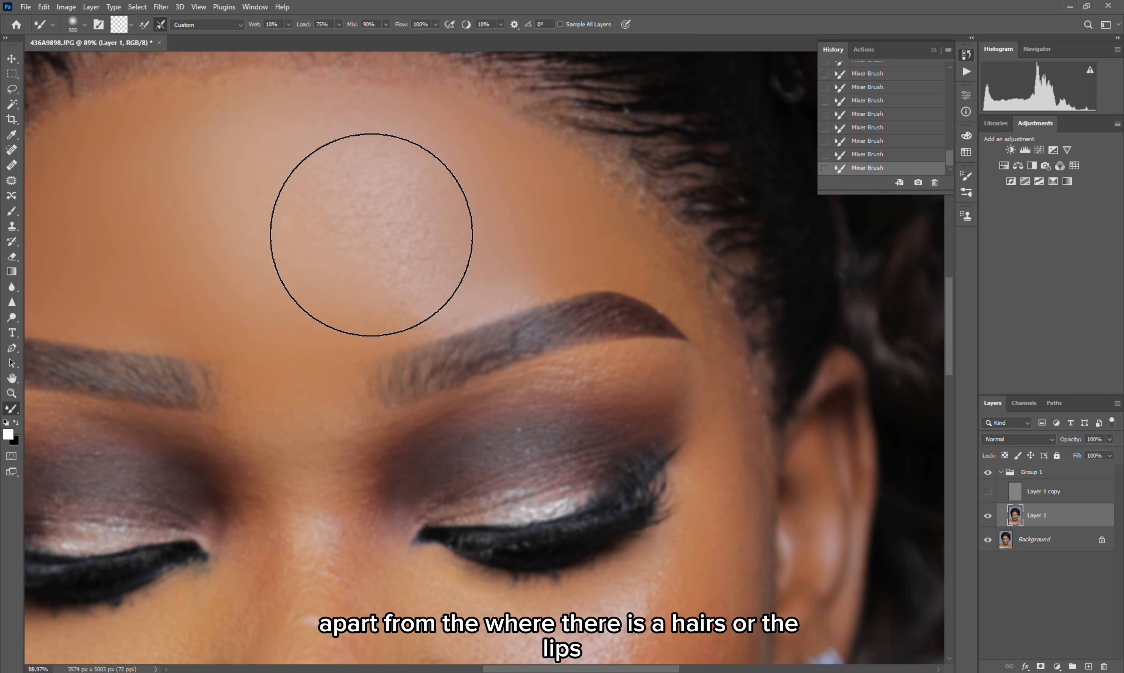
{"action": "key", "text": "bracketleft"}
{"action": "key", "text": "bracketleft"}
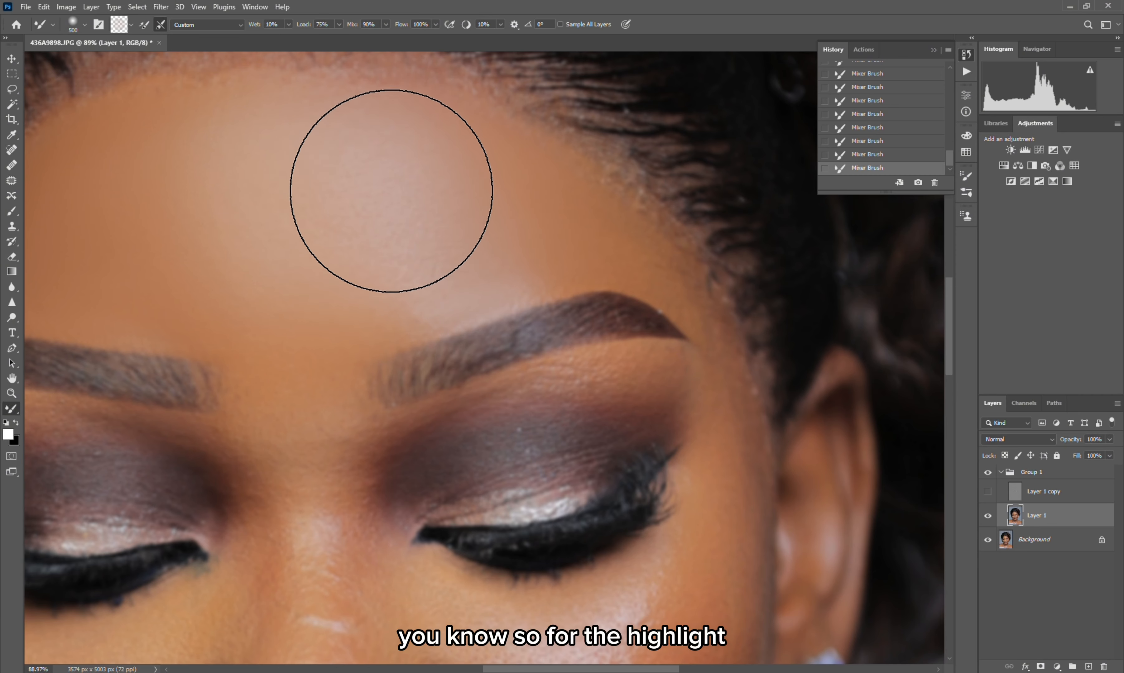
{"action": "key", "text": "bracketright"}
{"action": "key", "text": "bracketright"}
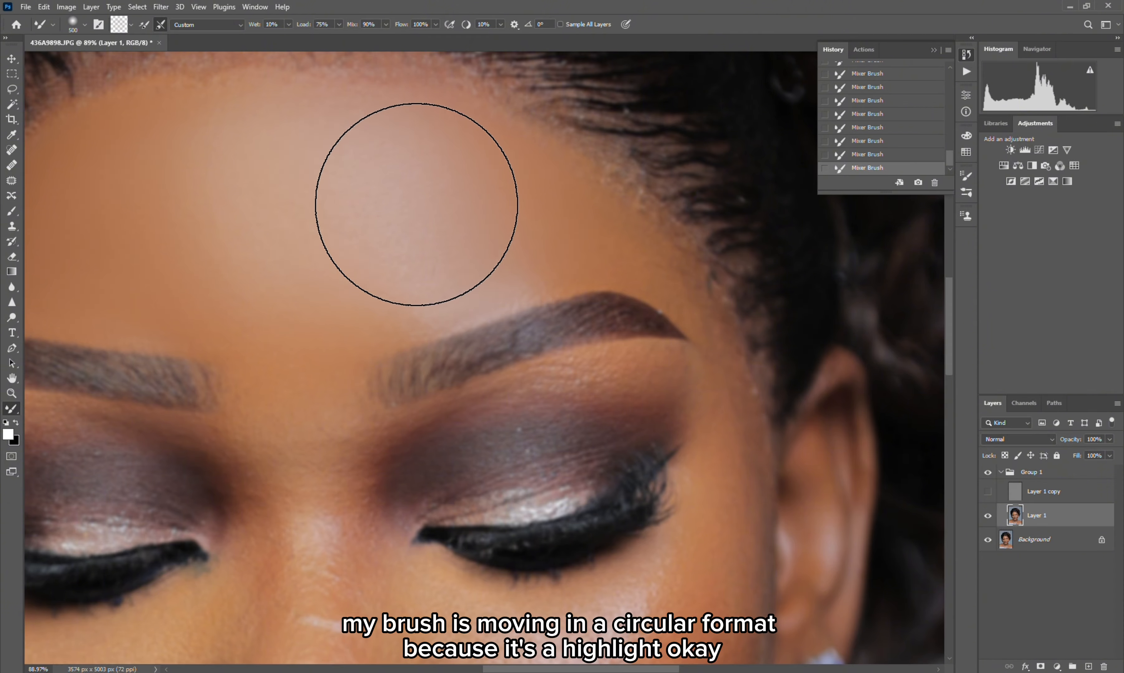
Step: Refine the highlight's upper edge and its transition toward the brow with Mixer Brush sizes between 175 and 250 px
{"action": "key", "text": "bracketleft"}
{"action": "key", "text": "bracketleft"}
{"action": "key", "text": "bracketleft"}
{"action": "key", "text": "bracketleft"}
{"action": "key", "text": "bracketleft"}
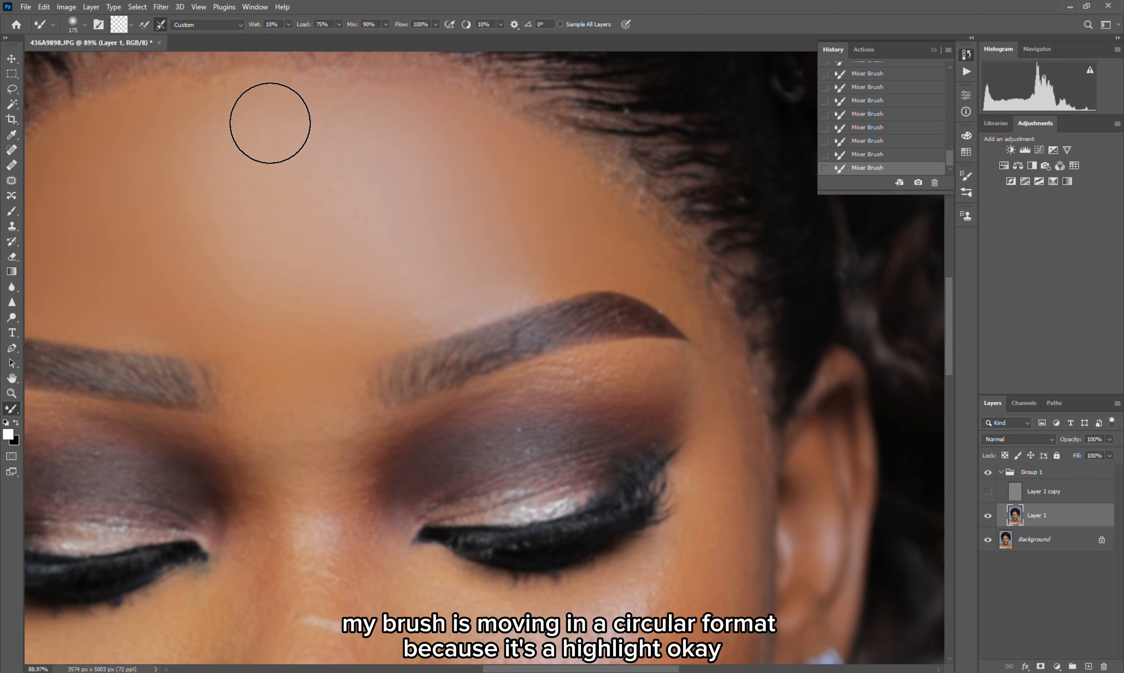
{"action": "key", "text": "bracketright"}
{"action": "key", "text": "bracketright"}
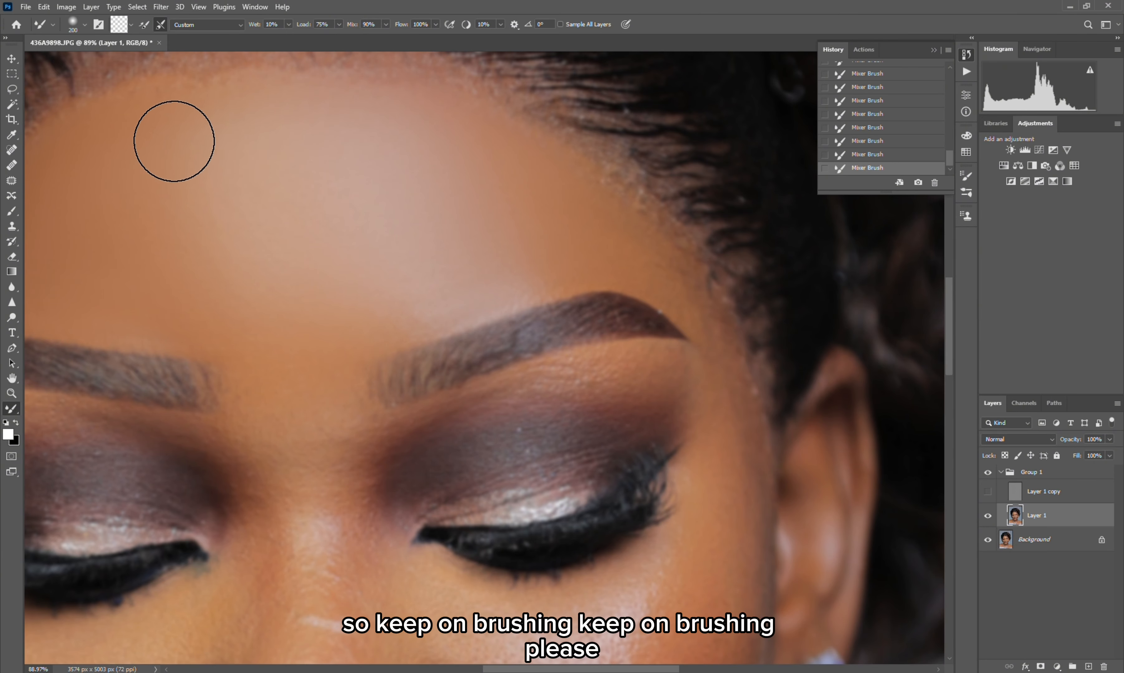
{"action": "key", "text": "bracketright"}
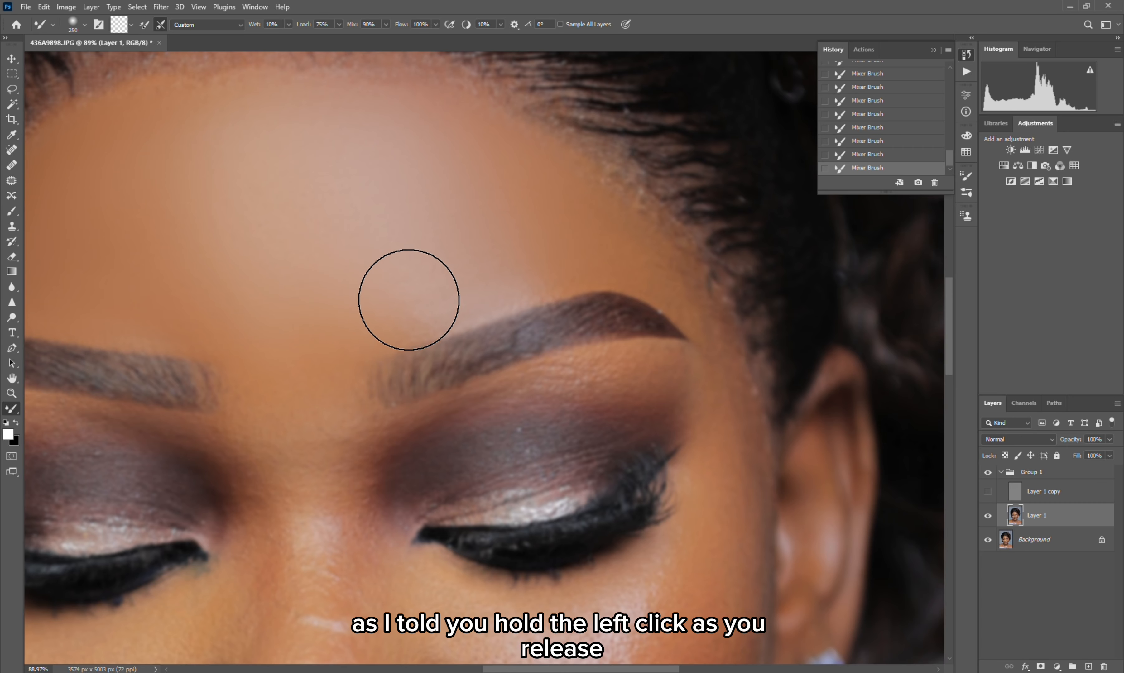
Step: Smooth the temple skin between the hairline and the eyebrow on the image's right with Mixer Brush sizes of 100 to 125 px
{"action": "key", "text": "bracketleft"}
{"action": "key", "text": "bracketleft"}
{"action": "key", "text": "bracketleft"}
{"action": "key", "text": "bracketleft"}
{"action": "key", "text": "bracketleft"}
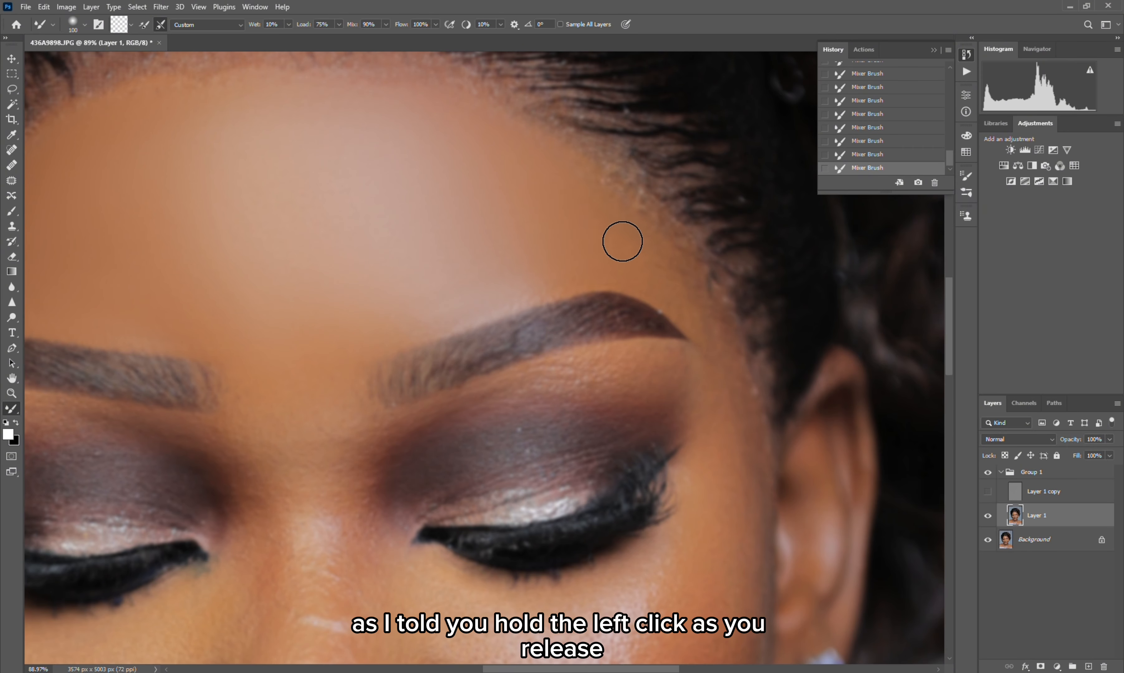
{"action": "key", "text": "bracketright"}
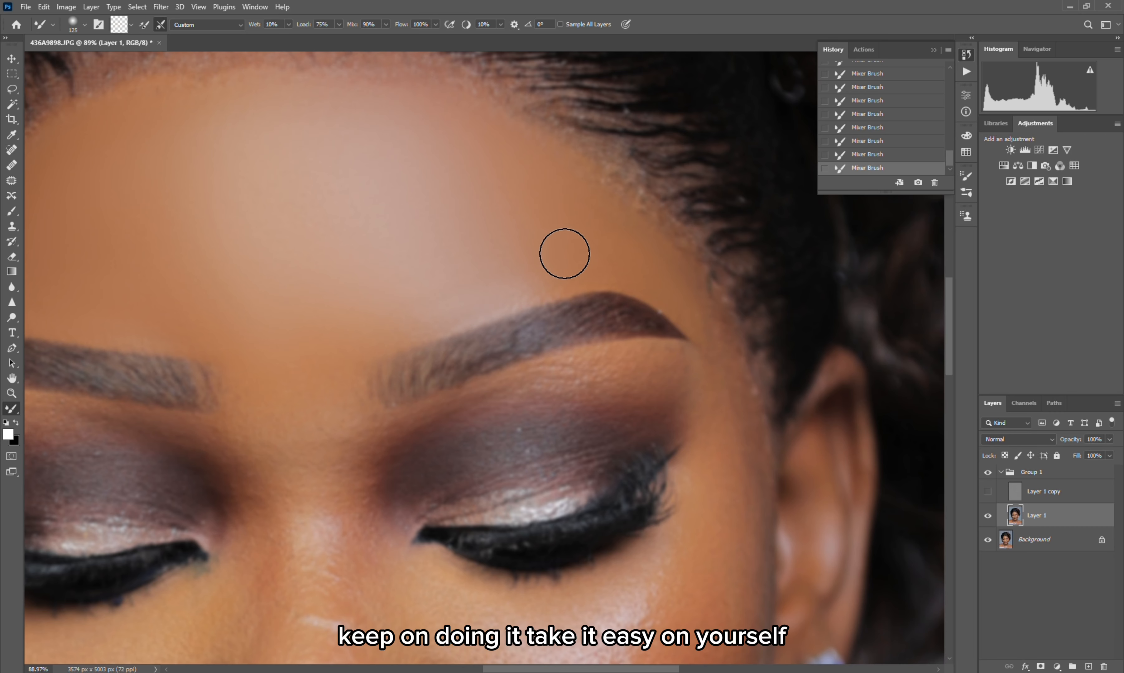
Step: Blend the forehead highlight and the surrounding forehead skin with Mixer Brush sizes between 150 and 400 px
{"action": "key", "text": "bracketright"}
{"action": "key", "text": "bracketright"}
{"action": "key", "text": "bracketright"}
{"action": "key", "text": "bracketright"}
{"action": "key", "text": "bracketright"}
{"action": "key", "text": "bracketright"}
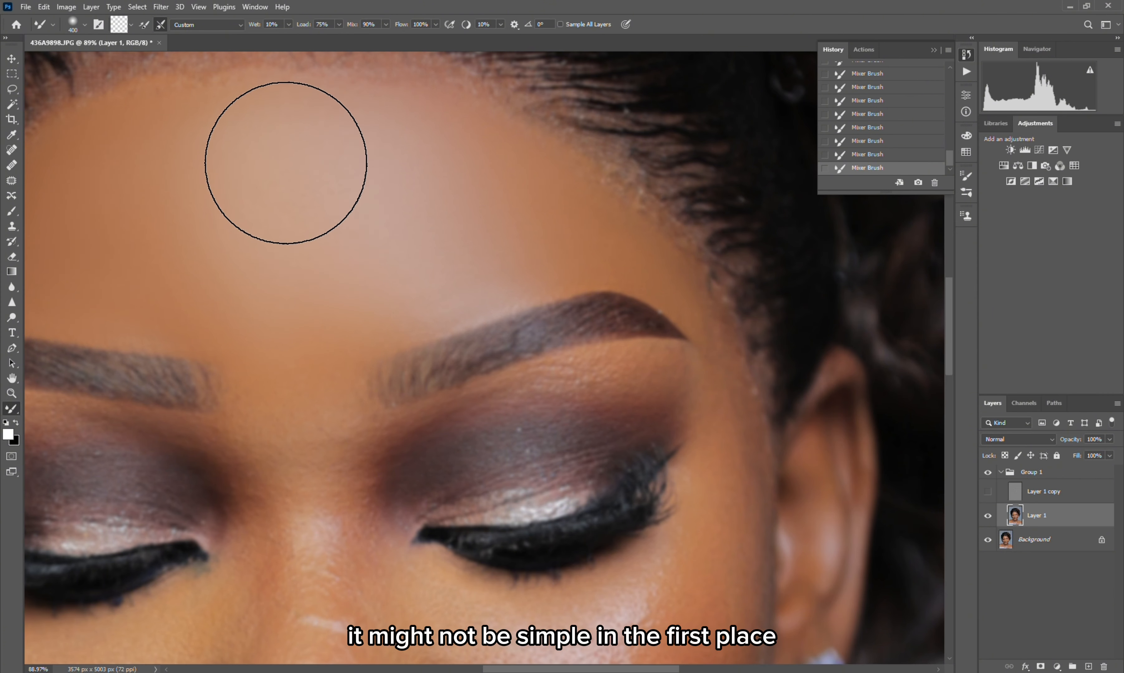
{"action": "key", "text": "bracketleft"}
{"action": "key", "text": "bracketleft"}
{"action": "key", "text": "bracketleft"}
{"action": "key", "text": "bracketleft"}
{"action": "key", "text": "bracketleft"}
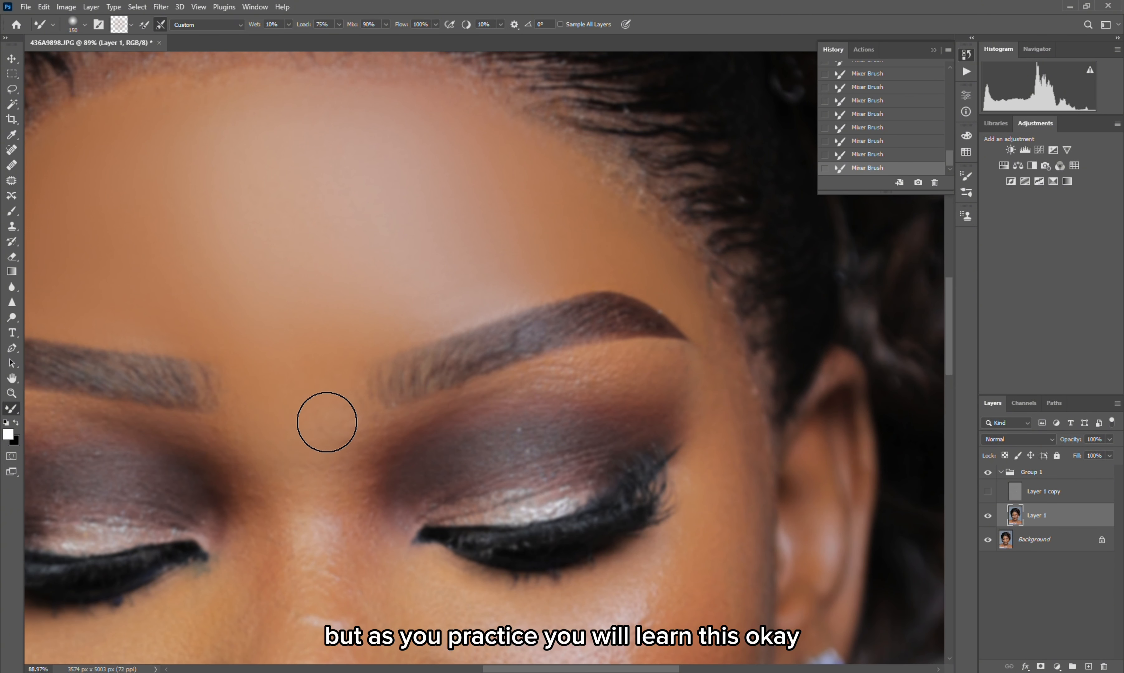
Step: Refine the forehead highlight with the Mixer Brush at 250 px, and make the Layer 1 copy texture layer visible
{"action": "key", "text": "bracketright"}
{"action": "key", "text": "bracketright"}
{"action": "key", "text": "bracketright"}
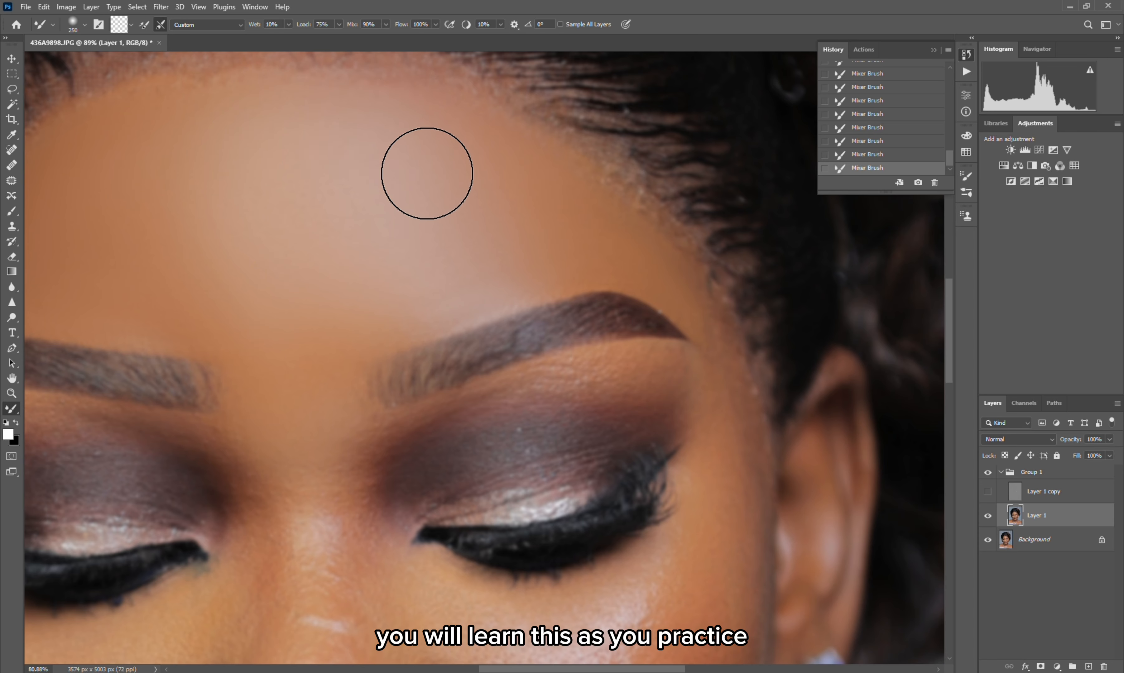
{"action": "scroll", "coordinate": [566, 166], "scroll_direction": "down", "scroll_amount": 3, "text": "alt"}
{"action": "key", "text": "bracketleft"}
{"action": "key", "text": "bracketleft"}
{"action": "key", "text": "bracketleft"}
{"action": "key", "text": "bracketleft"}
{"action": "key", "text": "bracketleft"}
{"action": "key", "text": "bracketleft"}
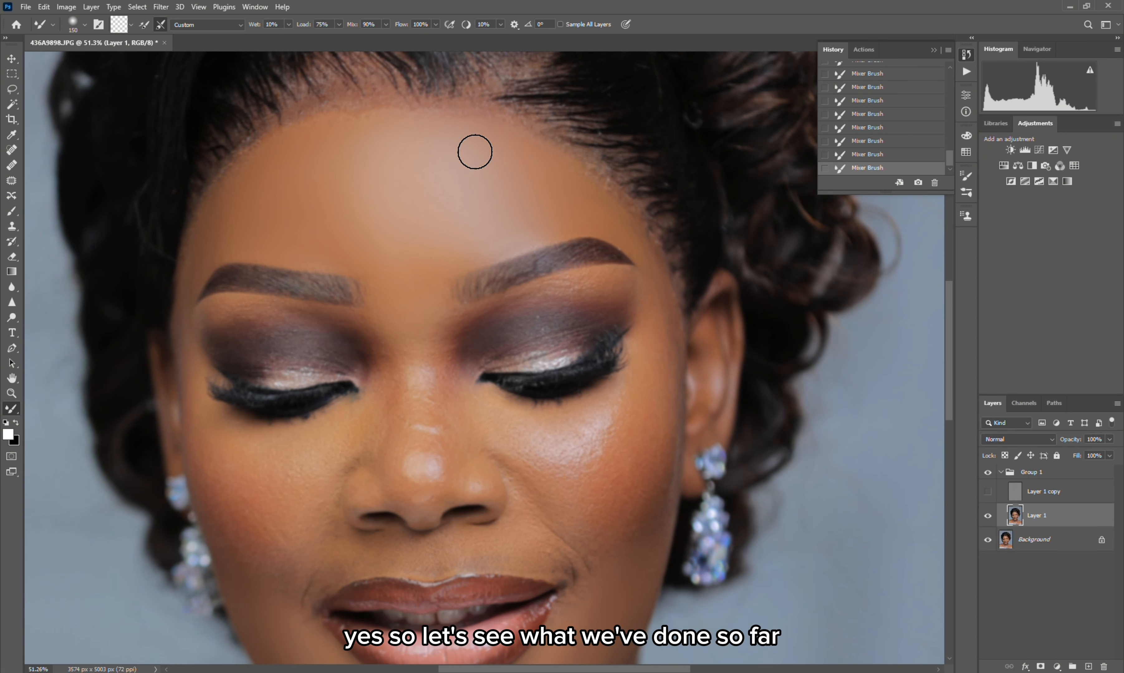
{"action": "scroll", "coordinate": [483, 135], "scroll_direction": "up", "scroll_amount": 1}
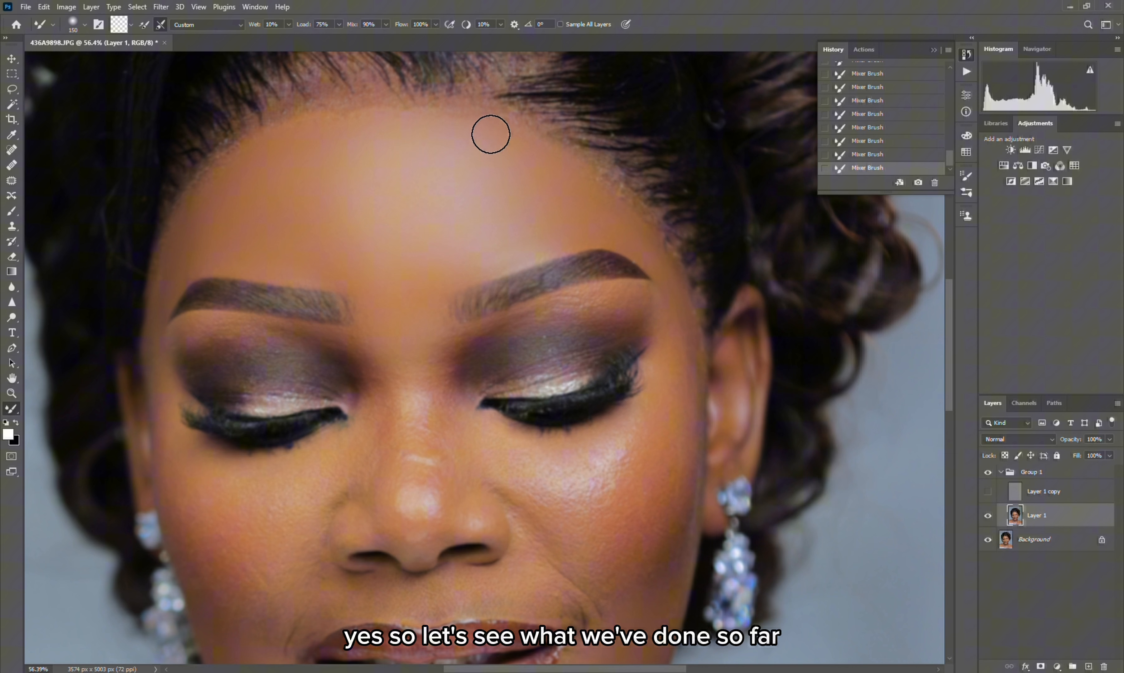
{"action": "left_click", "coordinate": [989, 492]}
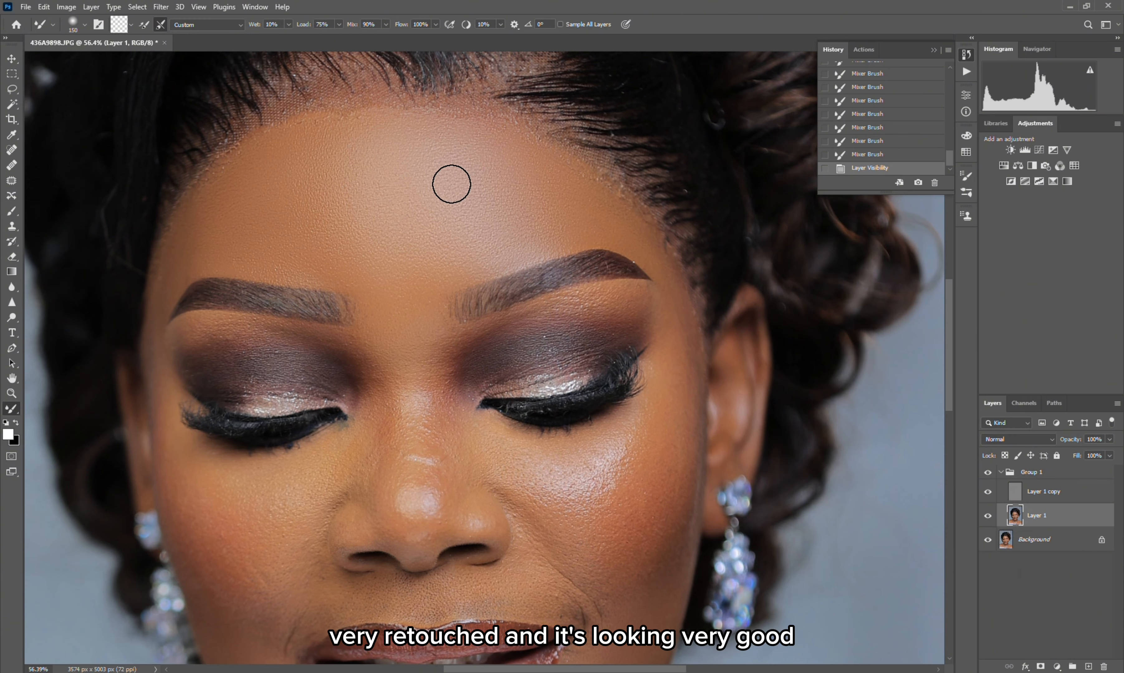
Step: Compare the forehead before and after retouching by toggling the visibility of Group 1, leaving the group shown
{"action": "scroll", "coordinate": [413, 212], "scroll_direction": "down", "scroll_amount": 2}
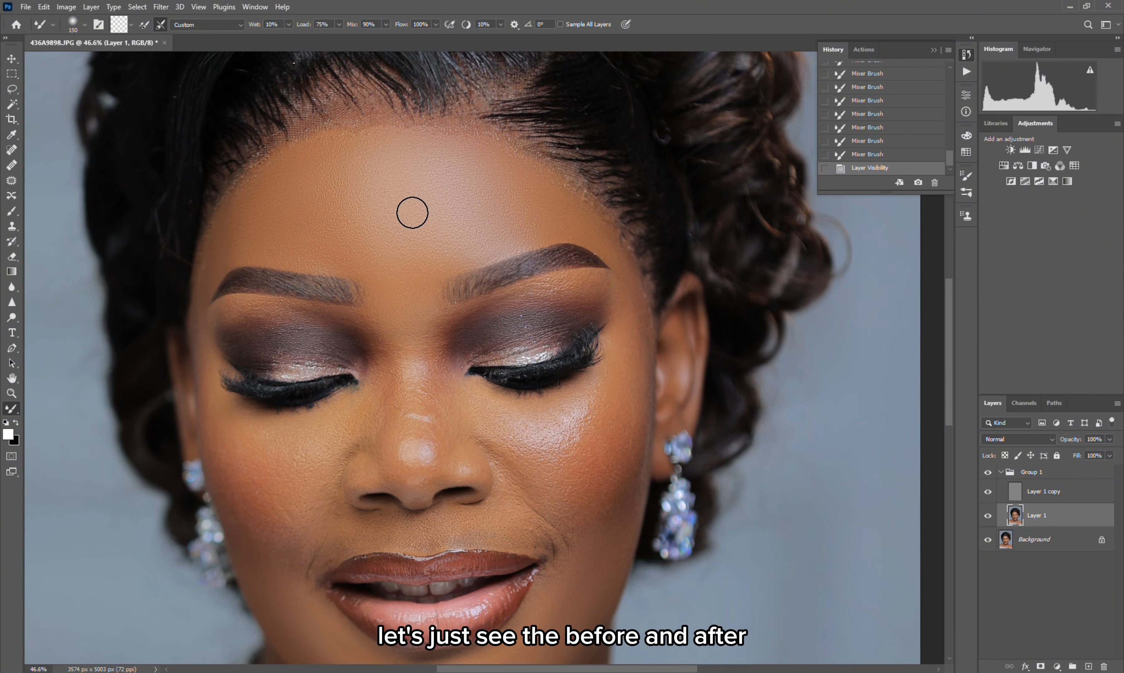
{"action": "left_click", "coordinate": [988, 473]}
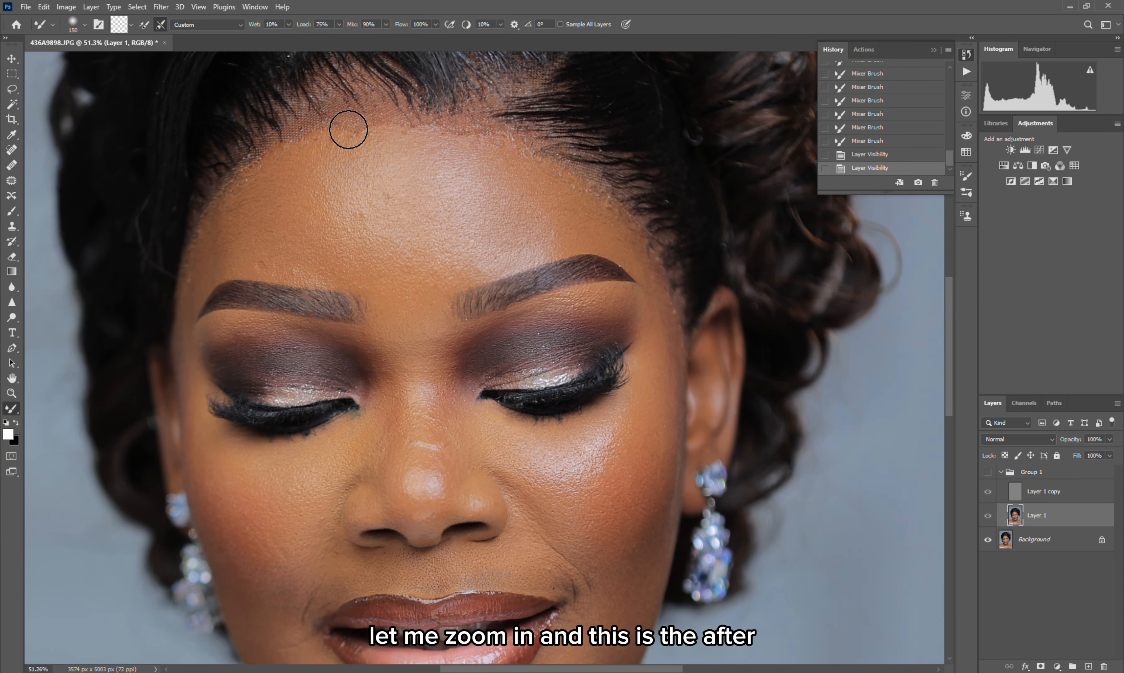
{"action": "scroll", "coordinate": [349, 131], "scroll_direction": "up", "scroll_amount": 2}
{"action": "left_click", "coordinate": [988, 474]}
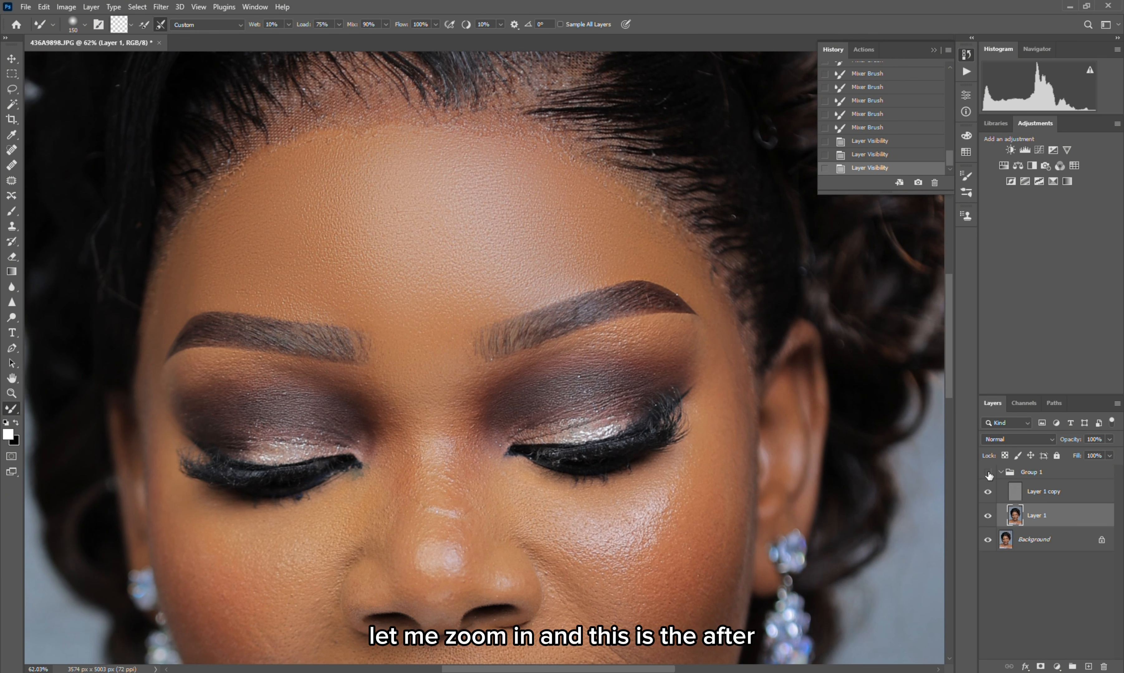
{"action": "left_click", "coordinate": [988, 474]}
{"action": "left_click", "coordinate": [988, 474]}
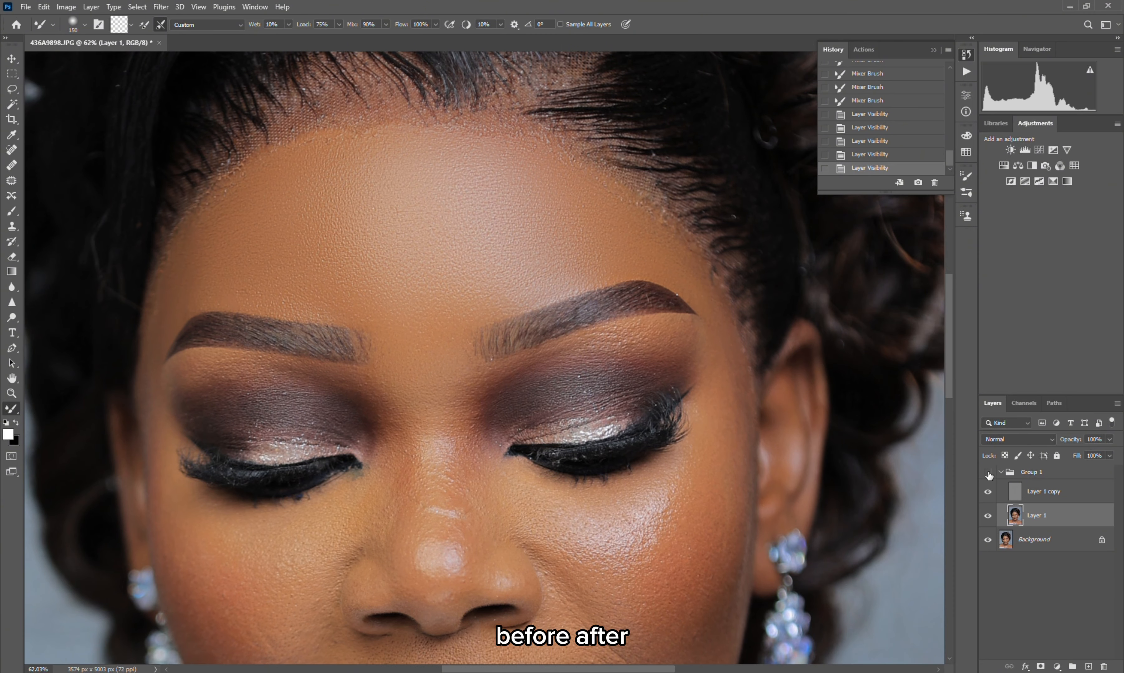
{"action": "left_click", "coordinate": [989, 473]}
{"action": "left_click", "coordinate": [988, 473]}
{"action": "left_click", "coordinate": [989, 474]}
{"action": "left_click", "coordinate": [988, 473]}
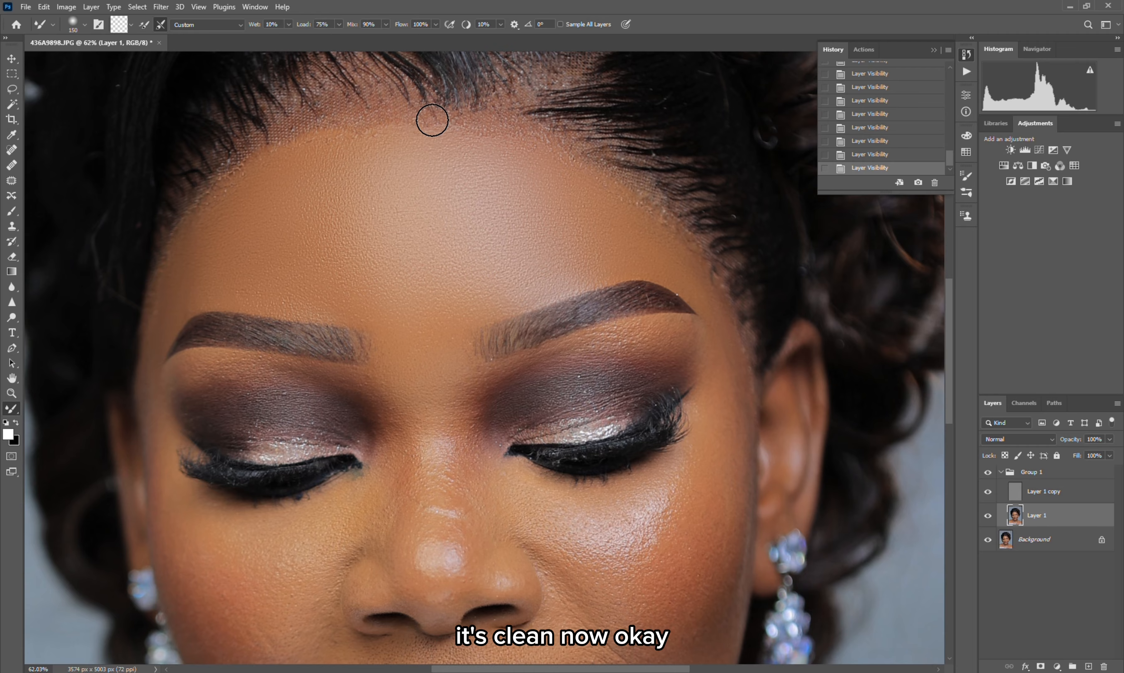
Step: Smooth the skin beside the outer eye and beneath the eyebrow on the image's left with the Mixer Brush at 90 to 125 px
{"action": "scroll", "coordinate": [431, 120], "scroll_direction": "down", "scroll_amount": 5}
{"action": "scroll", "coordinate": [392, 332], "scroll_direction": "up", "scroll_amount": 5}
{"action": "scroll", "coordinate": [264, 229], "scroll_direction": "up", "scroll_amount": 3}
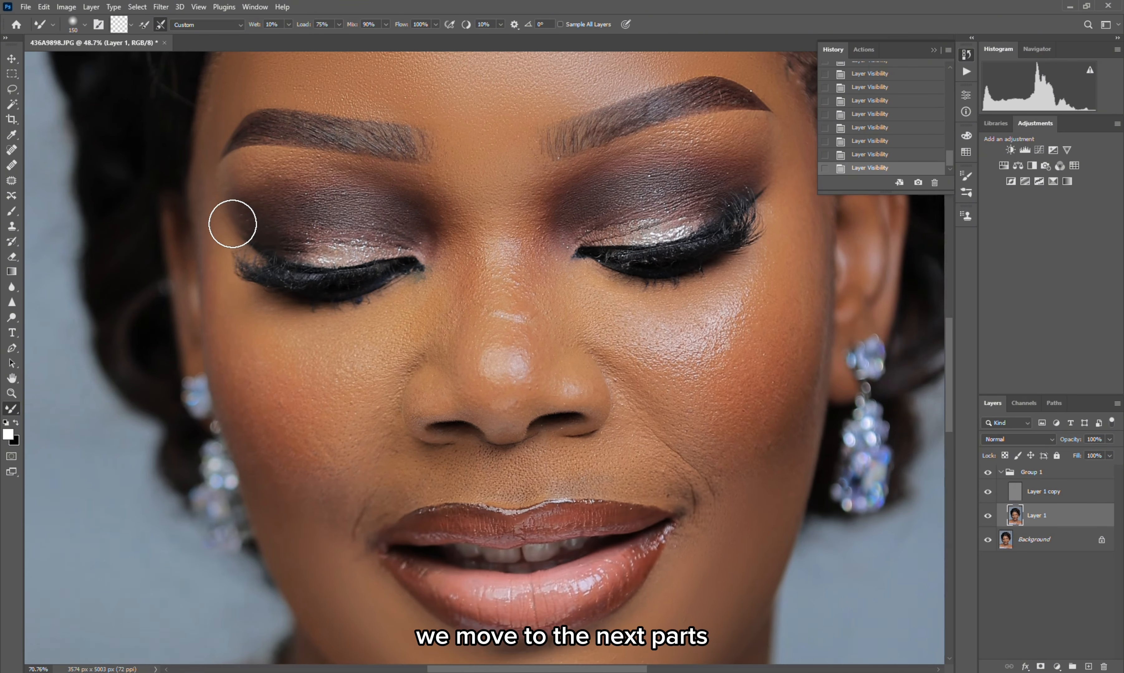
{"action": "key", "text": "bracketleft"}
{"action": "key", "text": "bracketleft"}
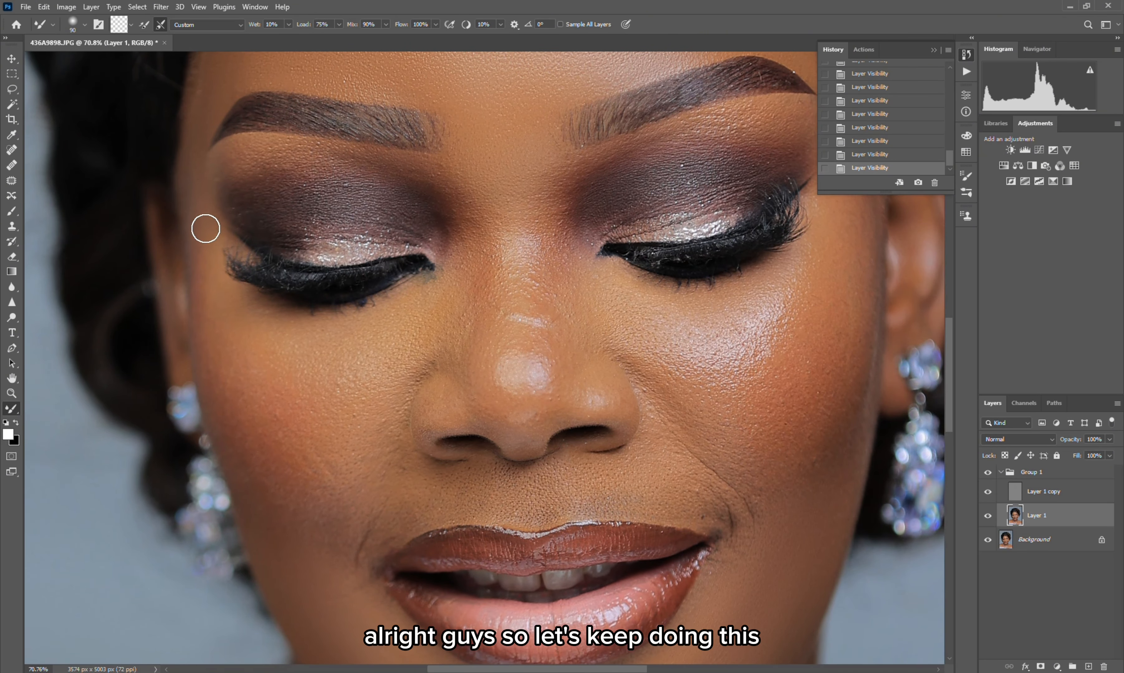
{"action": "left_click_drag", "start_coordinate": [204, 228], "coordinate": [201, 239]}
{"action": "key", "text": "bracketright"}
{"action": "left_click_drag", "start_coordinate": [209, 185], "coordinate": [348, 167]}
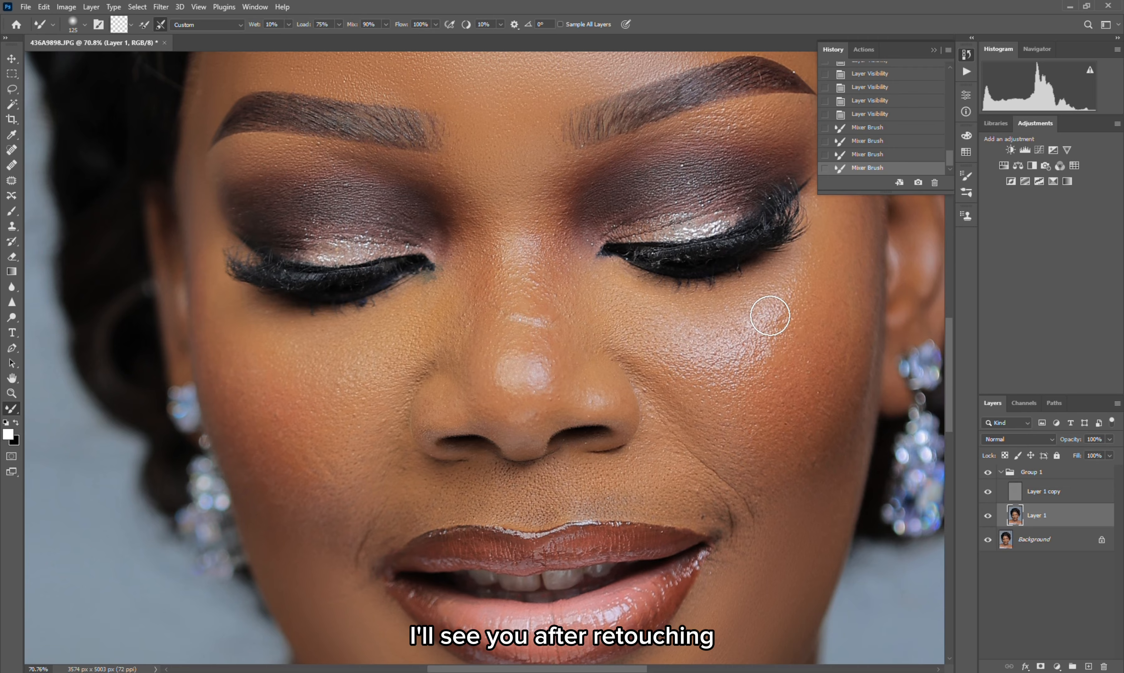
Step: Hide Layer 1 copy and smooth the cheek and smile-line skin on the image's left with the Mixer Brush up to 150 px
{"action": "left_click", "coordinate": [988, 492]}
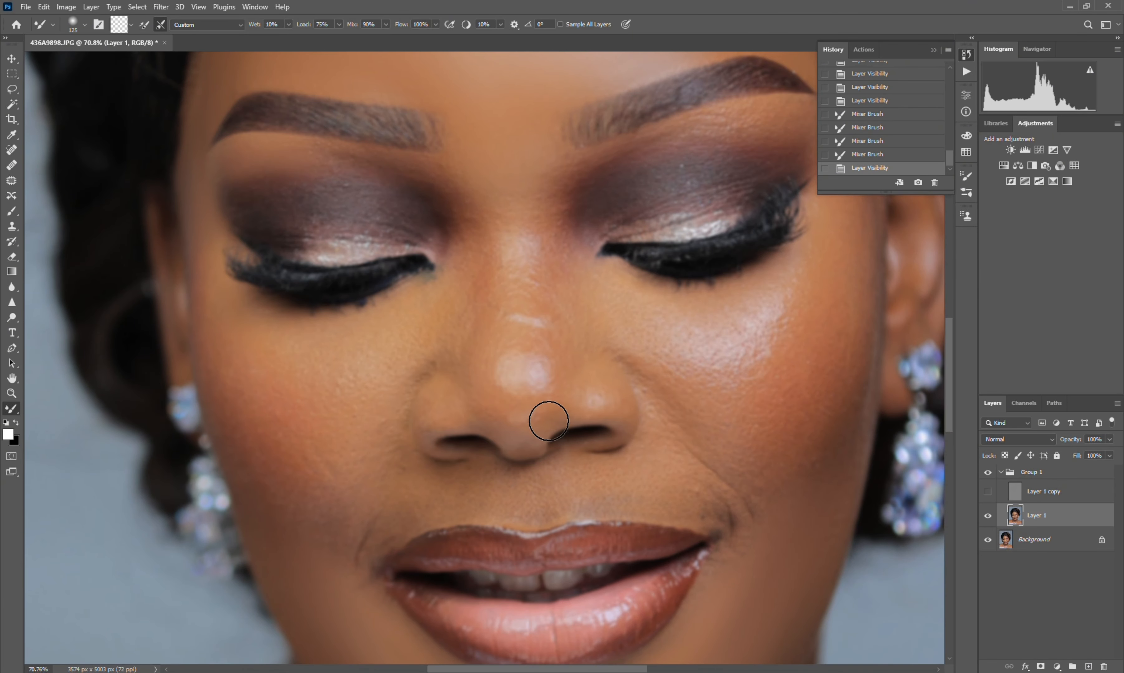
{"action": "left_click_drag", "start_coordinate": [290, 492], "coordinate": [329, 506]}
{"action": "left_click_drag", "start_coordinate": [330, 506], "coordinate": [342, 452]}
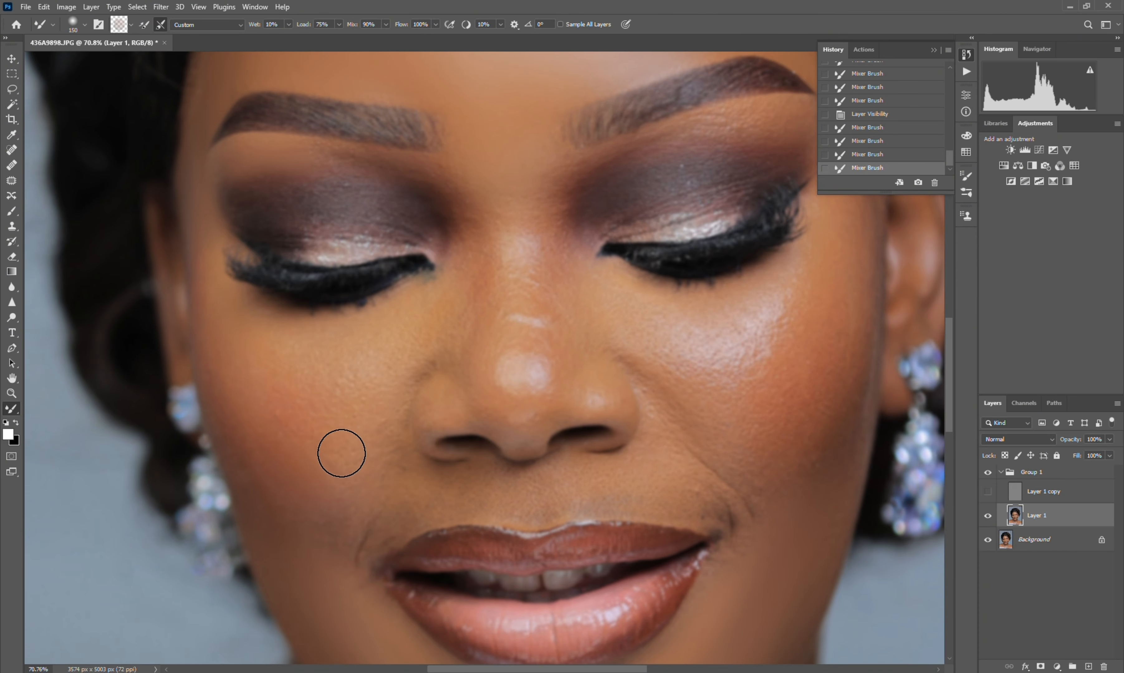
{"action": "left_click_drag", "start_coordinate": [390, 406], "coordinate": [378, 480]}
{"action": "key", "text": "bracketleft"}
{"action": "key", "text": "bracketleft"}
{"action": "mouse_move", "coordinate": [422, 523]}
{"action": "left_mouse_down"}
{"action": "mouse_move", "coordinate": [384, 451]}
{"action": "mouse_move", "coordinate": [366, 523]}
{"action": "left_mouse_up"}
{"action": "key", "text": "bracketright"}
{"action": "key", "text": "bracketright"}
{"action": "mouse_move", "coordinate": [249, 432]}
{"action": "left_mouse_down"}
{"action": "mouse_move", "coordinate": [227, 387]}
{"action": "mouse_move", "coordinate": [330, 435]}
{"action": "mouse_move", "coordinate": [328, 468]}
{"action": "left_mouse_up"}
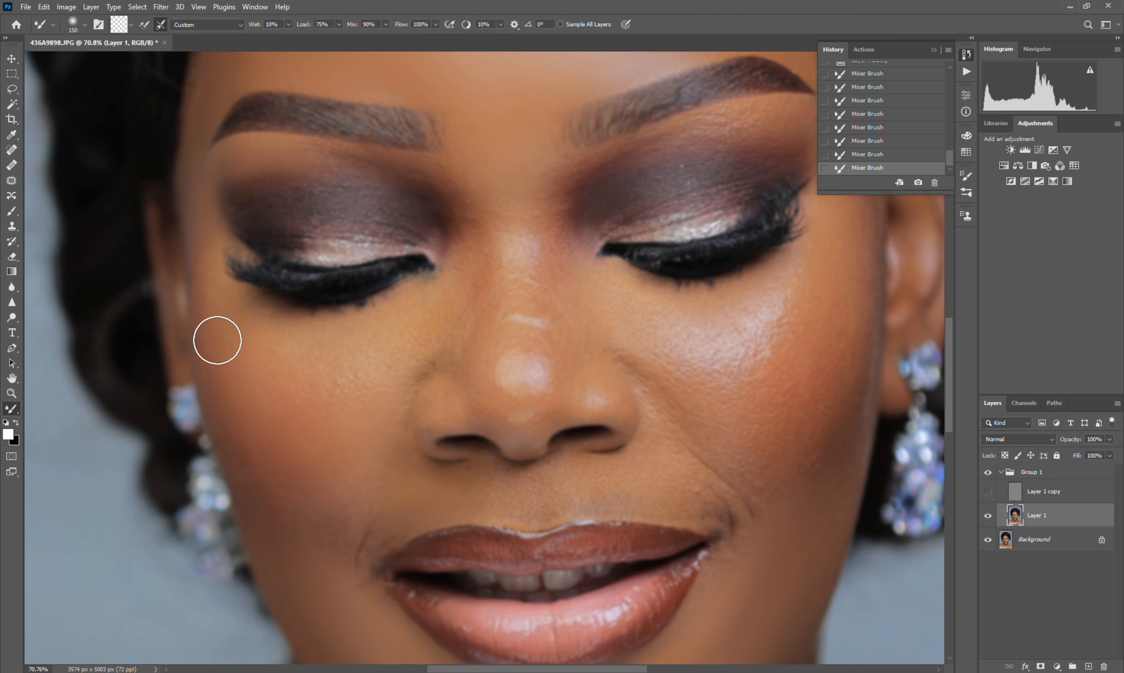
{"action": "mouse_move", "coordinate": [218, 340]}
{"action": "left_mouse_down"}
{"action": "mouse_move", "coordinate": [286, 492]}
{"action": "mouse_move", "coordinate": [352, 467]}
{"action": "left_mouse_up"}
Step: Smooth both sides of the upper nose bridge near the inner eye corners with the Mixer Brush at 100 px
{"action": "key", "text": "bracketright"}
{"action": "key", "text": "bracketleft"}
{"action": "key", "text": "bracketleft"}
{"action": "key", "text": "bracketleft"}
{"action": "mouse_move", "coordinate": [461, 192]}
{"action": "left_mouse_down"}
{"action": "mouse_move", "coordinate": [450, 143]}
{"action": "mouse_move", "coordinate": [475, 316]}
{"action": "mouse_move", "coordinate": [460, 234]}
{"action": "left_mouse_up"}
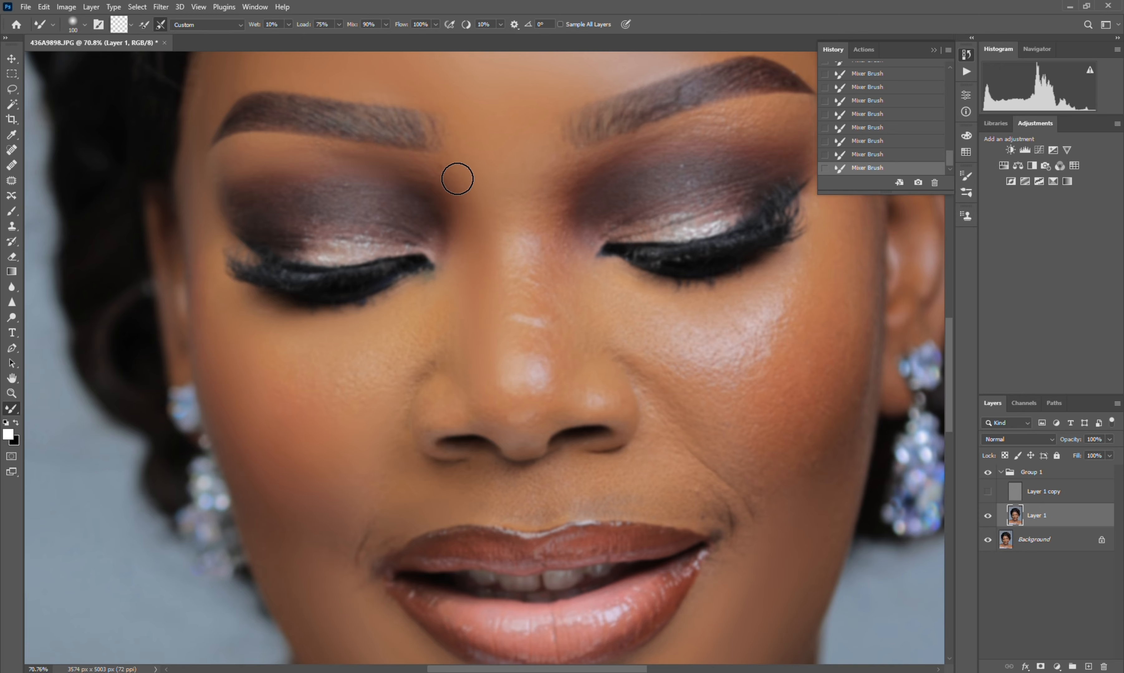
{"action": "mouse_move", "coordinate": [563, 215]}
{"action": "left_mouse_down"}
{"action": "mouse_move", "coordinate": [561, 313]}
{"action": "mouse_move", "coordinate": [547, 288]}
{"action": "mouse_move", "coordinate": [550, 317]}
{"action": "mouse_move", "coordinate": [549, 274]}
{"action": "left_mouse_up"}
Step: Smooth the brow bone between the eyebrow and eyeshadow on the image's right with a small Mixer Brush
{"action": "key", "text": "bracketright"}
{"action": "scroll", "coordinate": [504, 203], "scroll_direction": "down", "scroll_amount": 3}
{"action": "scroll", "coordinate": [647, 137], "scroll_direction": "up", "scroll_amount": 4}
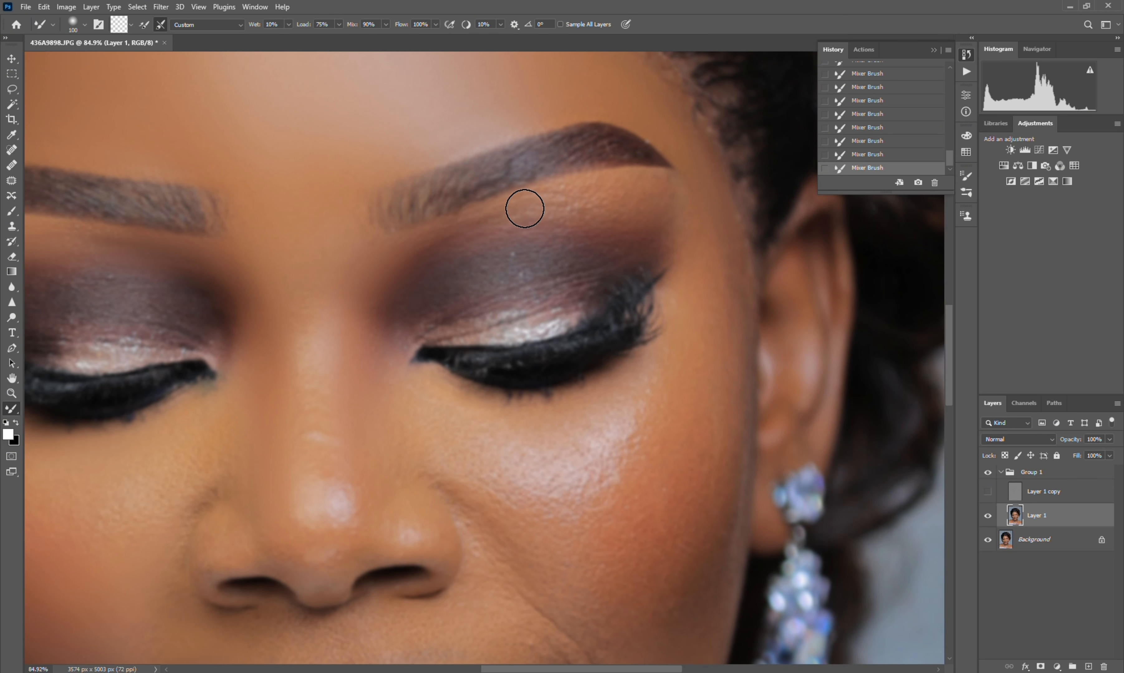
{"action": "key", "text": "bracketleft"}
{"action": "key", "text": "bracketleft"}
{"action": "scroll", "coordinate": [728, 363], "scroll_direction": "down", "scroll_amount": 2}
{"action": "scroll", "coordinate": [632, 326], "scroll_direction": "up", "scroll_amount": 3}
Step: Blend the outer cheek and the highlight's lower edge on the image's right with the Mixer Brush from 150 px upward
{"action": "key", "text": "bracketright"}
{"action": "key", "text": "bracketright"}
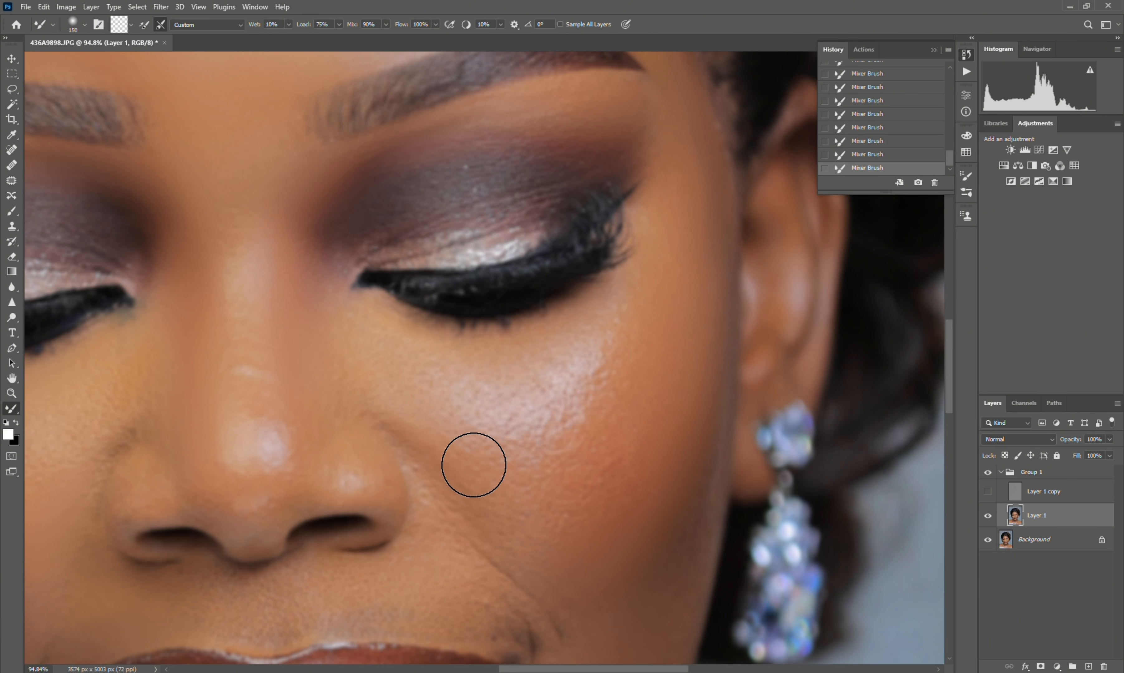
{"action": "key", "text": "bracketright"}
{"action": "key", "text": "bracketright"}
{"action": "left_click_drag", "start_coordinate": [592, 435], "coordinate": [645, 362]}
{"action": "key", "text": "bracketleft"}
{"action": "key", "text": "bracketleft"}
{"action": "left_click_drag", "start_coordinate": [662, 412], "coordinate": [534, 520]}
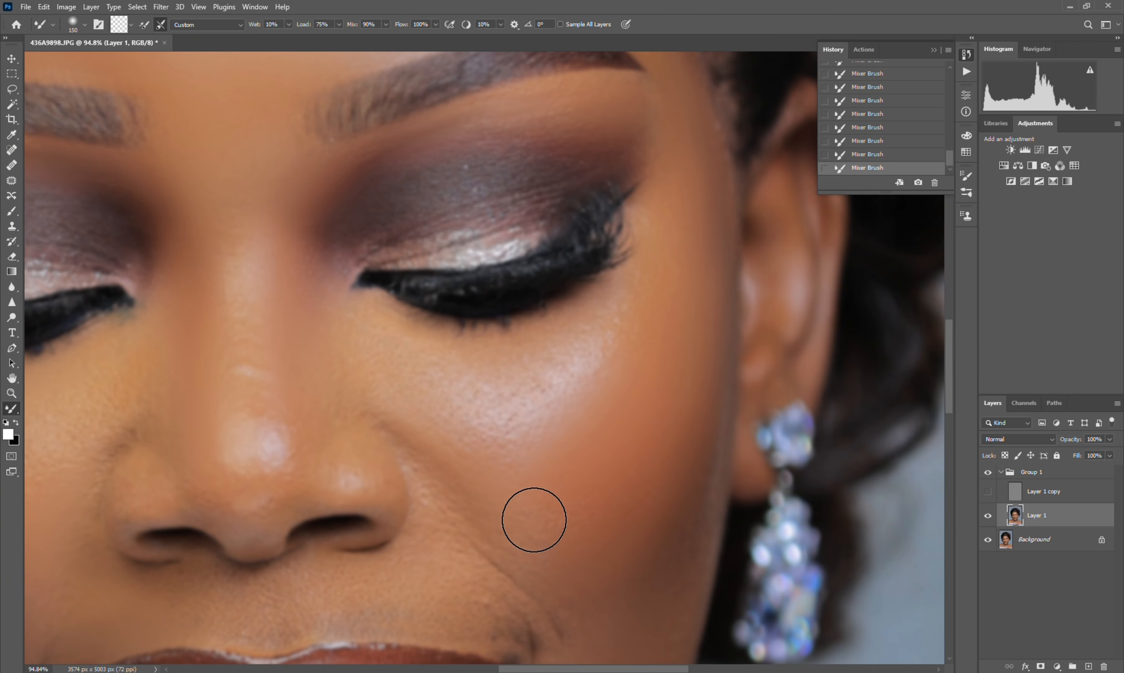
Step: Smooth the under-eye skin and cheek highlight on the image's right with Mixer Brush sizes of 150 to 200 px
{"action": "key", "text": "bracketleft"}
{"action": "key", "text": "bracketright"}
{"action": "mouse_move", "coordinate": [402, 365]}
{"action": "left_mouse_down"}
{"action": "mouse_move", "coordinate": [539, 356]}
{"action": "mouse_move", "coordinate": [600, 317]}
{"action": "mouse_move", "coordinate": [581, 348]}
{"action": "left_mouse_up"}
{"action": "key", "text": "bracketright"}
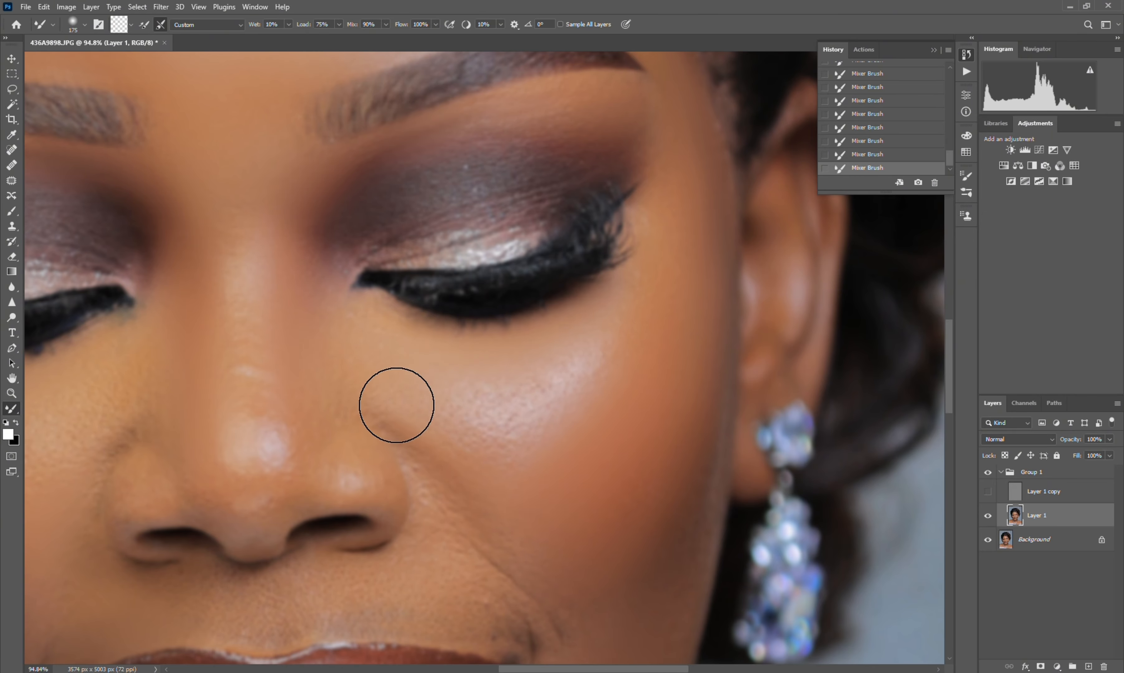
{"action": "mouse_move", "coordinate": [397, 404]}
{"action": "left_mouse_down"}
{"action": "mouse_move", "coordinate": [530, 420]}
{"action": "mouse_move", "coordinate": [584, 406]}
{"action": "left_mouse_up"}
{"action": "key", "text": "bracketright"}
{"action": "mouse_move", "coordinate": [344, 326]}
{"action": "left_mouse_down"}
{"action": "mouse_move", "coordinate": [527, 388]}
{"action": "mouse_move", "coordinate": [645, 294]}
{"action": "mouse_move", "coordinate": [601, 337]}
{"action": "left_mouse_up"}
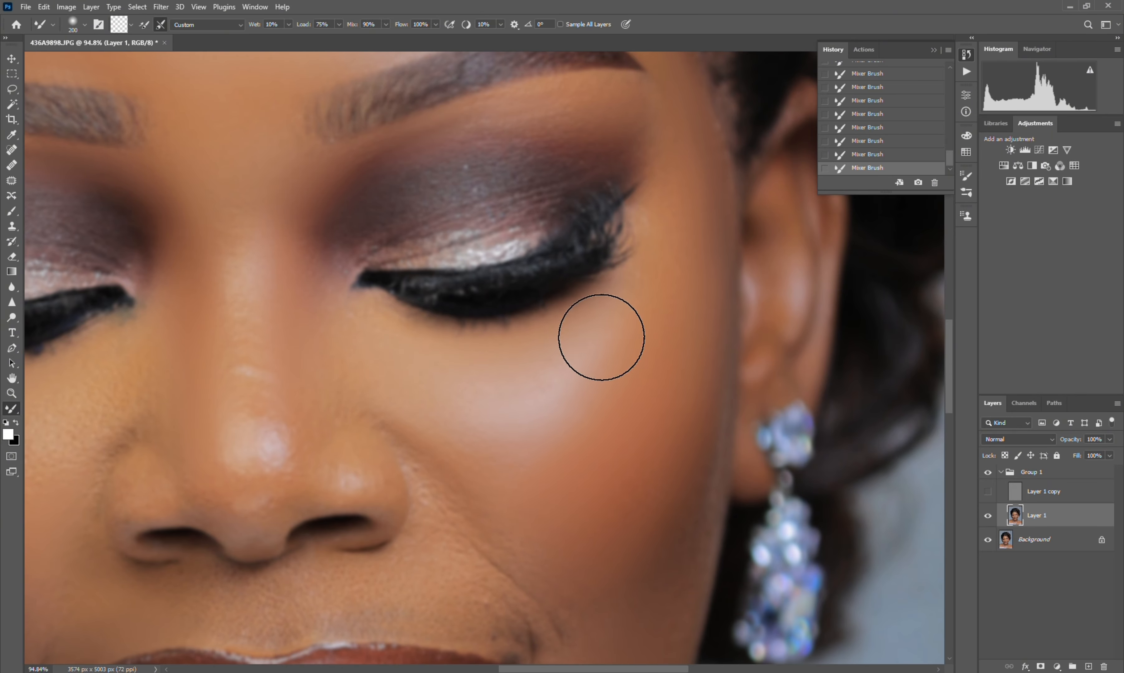
{"action": "mouse_move", "coordinate": [381, 353]}
{"action": "left_mouse_down"}
{"action": "mouse_move", "coordinate": [525, 466]}
{"action": "mouse_move", "coordinate": [585, 363]}
{"action": "left_mouse_up"}
Step: Smooth the smile fold and lower cheek beside the nose on the image's right with the Mixer Brush at up to 150 px
{"action": "key", "text": "bracketleft"}
{"action": "key", "text": "bracketleft"}
{"action": "key", "text": "bracketleft"}
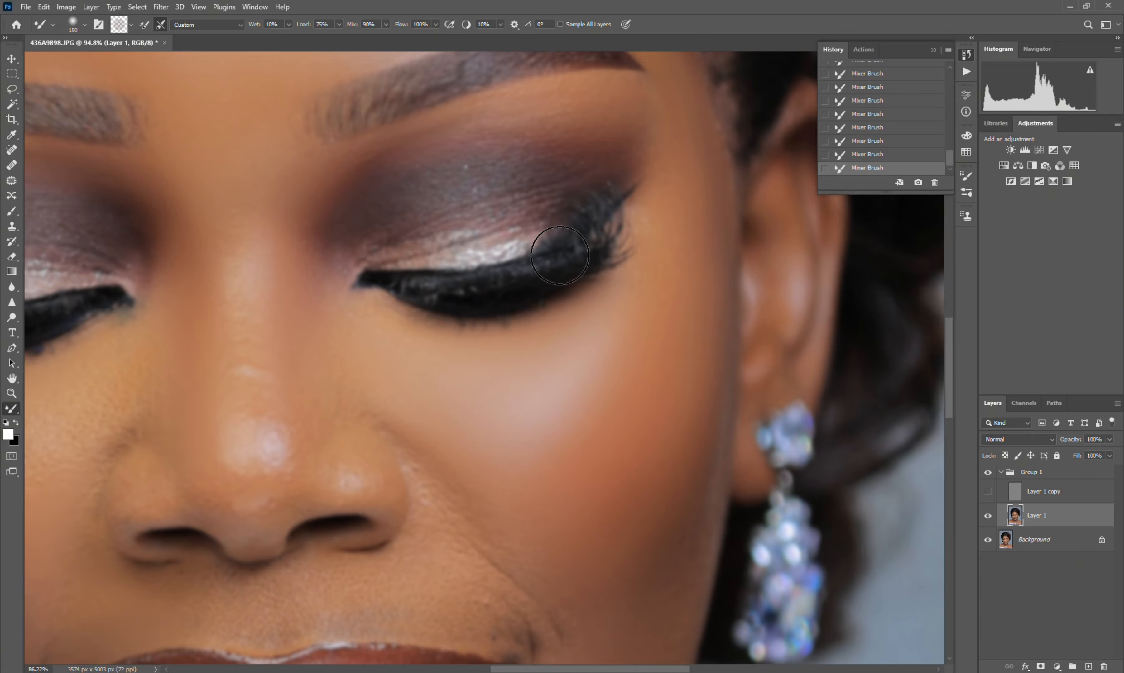
{"action": "scroll", "coordinate": [503, 304], "scroll_direction": "down", "scroll_amount": 5}
{"action": "scroll", "coordinate": [424, 476], "scroll_direction": "up", "scroll_amount": 5}
{"action": "key", "text": "bracketleft"}
{"action": "mouse_move", "coordinate": [424, 477]}
{"action": "left_mouse_down"}
{"action": "mouse_move", "coordinate": [493, 463]}
{"action": "mouse_move", "coordinate": [513, 491]}
{"action": "mouse_move", "coordinate": [560, 496]}
{"action": "mouse_move", "coordinate": [500, 467]}
{"action": "mouse_move", "coordinate": [486, 393]}
{"action": "mouse_move", "coordinate": [515, 413]}
{"action": "mouse_move", "coordinate": [556, 480]}
{"action": "left_mouse_up"}
{"action": "key", "text": "bracketright"}
{"action": "key", "text": "bracketright"}
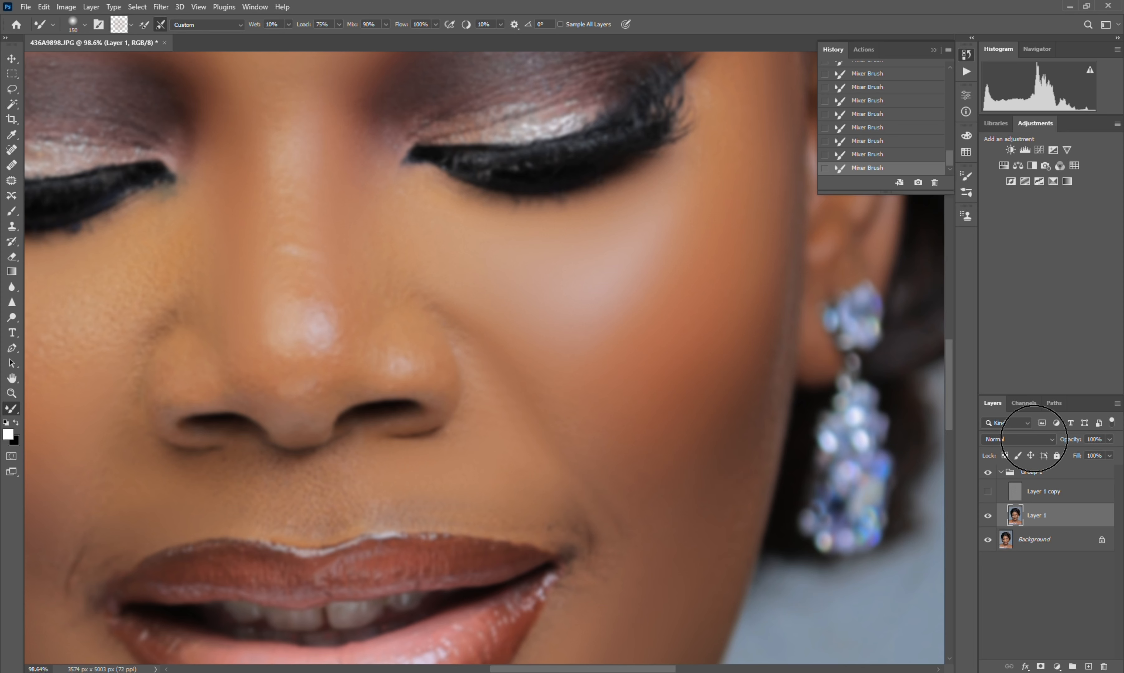
Step: Show Layer 1 copy and smooth the nose tip, nostril wings and side creases with the Mixer Brush up to 125 px
{"action": "left_click", "coordinate": [987, 491]}
{"action": "key", "text": "bracketleft"}
{"action": "key", "text": "bracketleft"}
{"action": "mouse_move", "coordinate": [300, 397]}
{"action": "left_mouse_down"}
{"action": "mouse_move", "coordinate": [378, 351]}
{"action": "mouse_move", "coordinate": [395, 360]}
{"action": "left_mouse_up"}
{"action": "scroll", "coordinate": [508, 280], "scroll_direction": "down", "scroll_amount": 5}
{"action": "scroll", "coordinate": [356, 336], "scroll_direction": "up", "scroll_amount": 4}
{"action": "key", "text": "bracketright"}
{"action": "left_click_drag", "start_coordinate": [461, 382], "coordinate": [404, 445]}
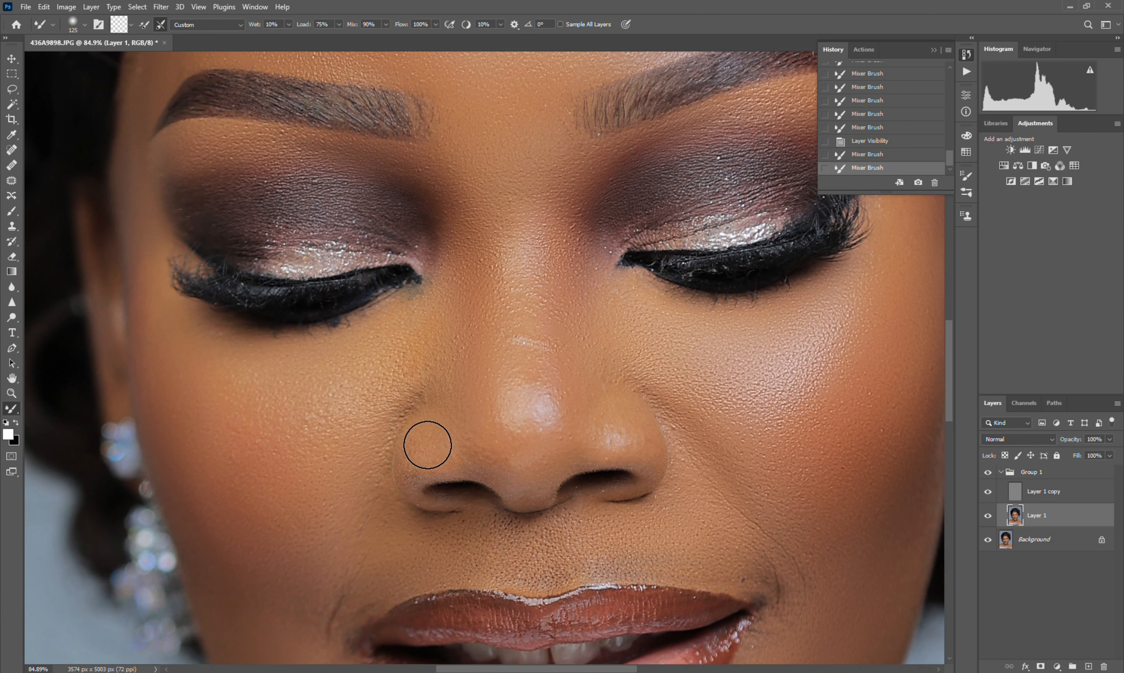
{"action": "left_click_drag", "start_coordinate": [536, 477], "coordinate": [532, 449]}
{"action": "left_click_drag", "start_coordinate": [422, 419], "coordinate": [418, 471]}
Step: Smooth the cheek and the skin above the mouth corner on the image's left with the Mixer Brush
{"action": "scroll", "coordinate": [418, 472], "scroll_direction": "up", "scroll_amount": 2}
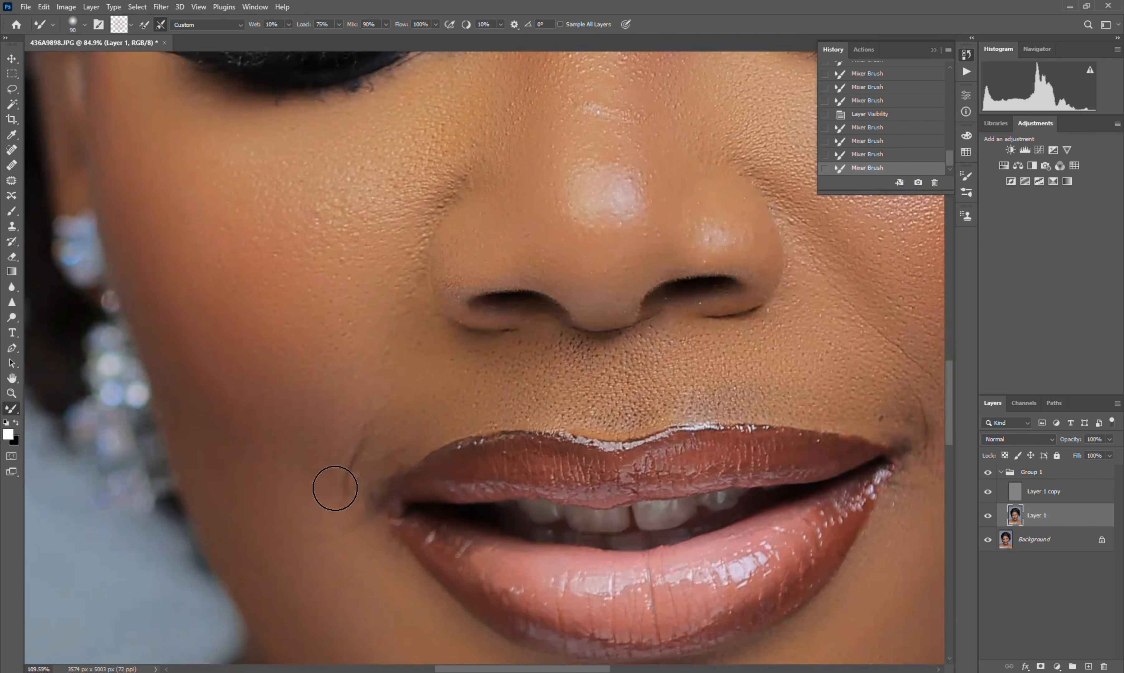
{"action": "left_click_drag", "start_coordinate": [164, 275], "coordinate": [191, 319]}
{"action": "mouse_move", "coordinate": [319, 400]}
{"action": "left_mouse_down"}
{"action": "mouse_move", "coordinate": [373, 449]}
{"action": "mouse_move", "coordinate": [438, 402]}
{"action": "left_mouse_up"}
{"action": "scroll", "coordinate": [319, 193], "scroll_direction": "down", "scroll_amount": 5}
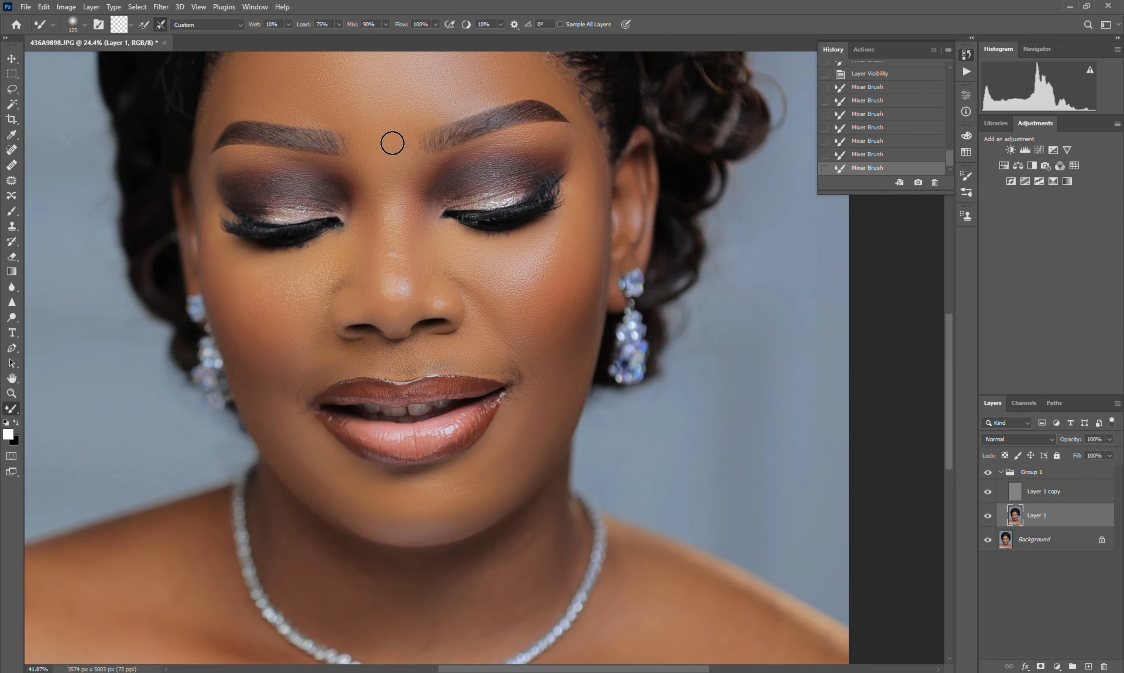
Step: Hide Layer 1 copy and smooth the nose bridge and its side with Mixer Brush sizes up to 200 px
{"action": "scroll", "coordinate": [392, 142], "scroll_direction": "up", "scroll_amount": 4}
{"action": "key", "text": "bracketright"}
{"action": "left_click", "coordinate": [987, 492]}
{"action": "key", "text": "bracketright"}
{"action": "key", "text": "bracketright"}
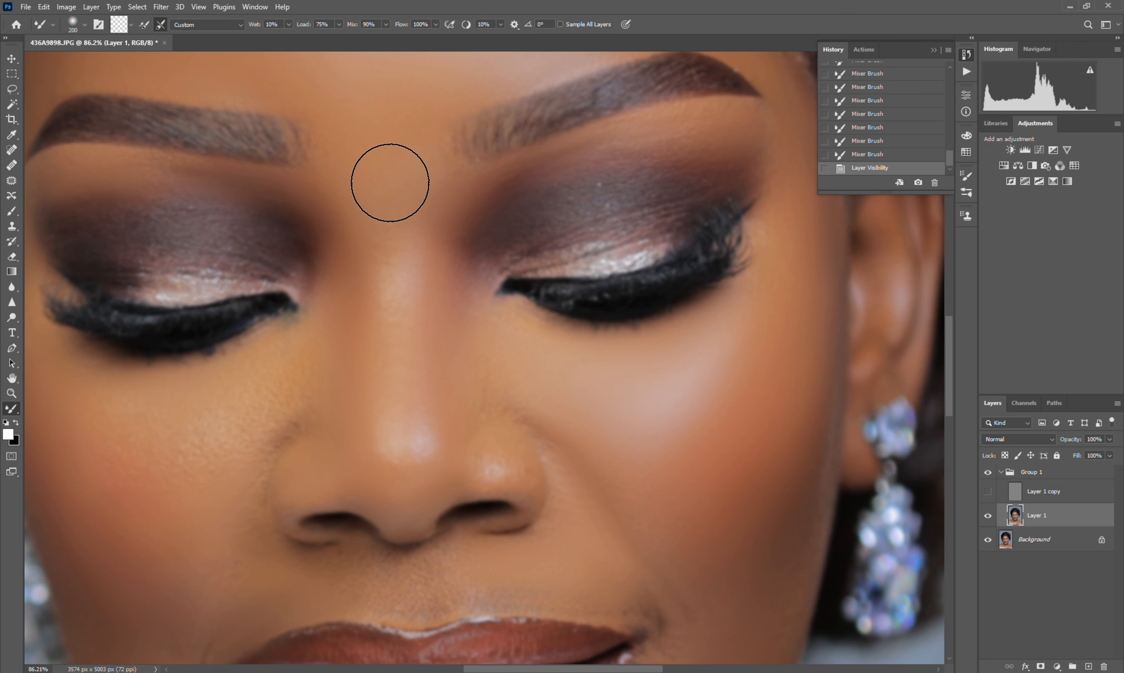
{"action": "mouse_move", "coordinate": [383, 237]}
{"action": "left_mouse_down"}
{"action": "mouse_move", "coordinate": [392, 425]}
{"action": "mouse_move", "coordinate": [419, 374]}
{"action": "left_mouse_up"}
{"action": "key", "text": "bracketleft"}
{"action": "key", "text": "bracketleft"}
{"action": "key", "text": "bracketleft"}
{"action": "mouse_move", "coordinate": [479, 319]}
{"action": "left_mouse_down"}
{"action": "mouse_move", "coordinate": [482, 383]}
{"action": "mouse_move", "coordinate": [491, 357]}
{"action": "mouse_move", "coordinate": [519, 396]}
{"action": "mouse_move", "coordinate": [543, 314]}
{"action": "mouse_move", "coordinate": [458, 303]}
{"action": "mouse_move", "coordinate": [437, 344]}
{"action": "left_mouse_up"}
Step: Smooth the under-eye area and inner cheek on the image's left with the Mixer Brush at up to 150 px
{"action": "key", "text": "bracketright"}
{"action": "mouse_move", "coordinate": [286, 357]}
{"action": "left_mouse_down"}
{"action": "mouse_move", "coordinate": [162, 400]}
{"action": "mouse_move", "coordinate": [263, 371]}
{"action": "mouse_move", "coordinate": [302, 404]}
{"action": "left_mouse_up"}
{"action": "mouse_move", "coordinate": [302, 404]}
{"action": "left_mouse_down"}
{"action": "mouse_move", "coordinate": [237, 423]}
{"action": "mouse_move", "coordinate": [247, 465]}
{"action": "mouse_move", "coordinate": [198, 470]}
{"action": "mouse_move", "coordinate": [174, 427]}
{"action": "mouse_move", "coordinate": [186, 451]}
{"action": "mouse_move", "coordinate": [216, 462]}
{"action": "left_mouse_up"}
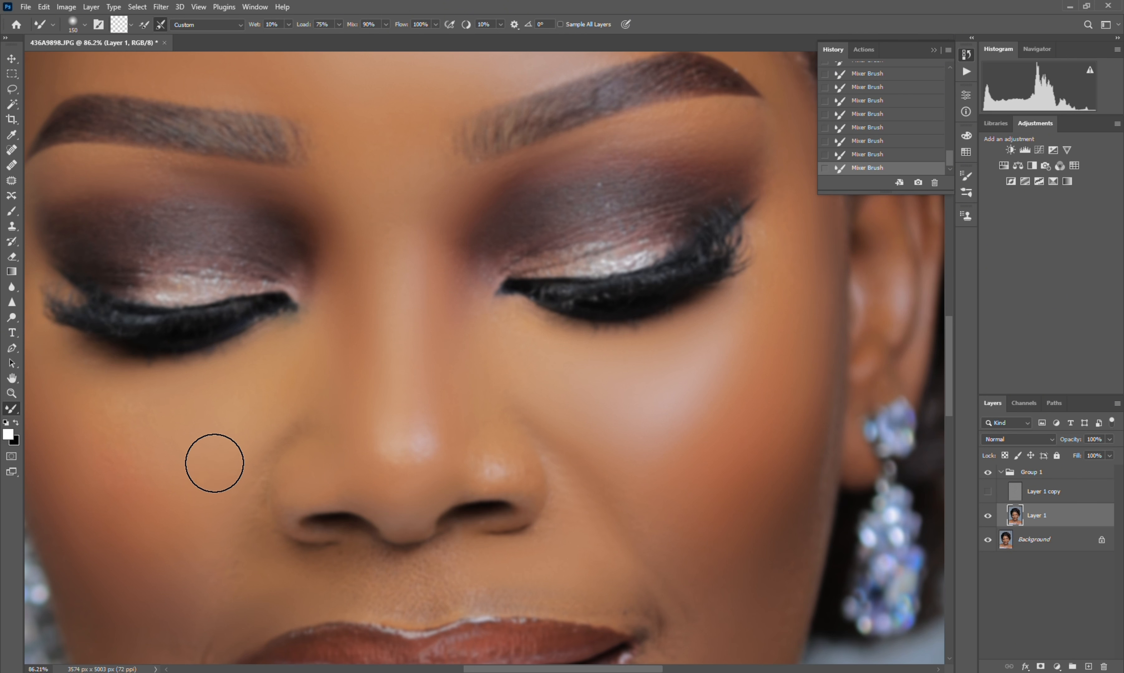
{"action": "key", "text": "bracketleft"}
{"action": "key", "text": "bracketleft"}
{"action": "key", "text": "bracketright"}
{"action": "key", "text": "bracketright"}
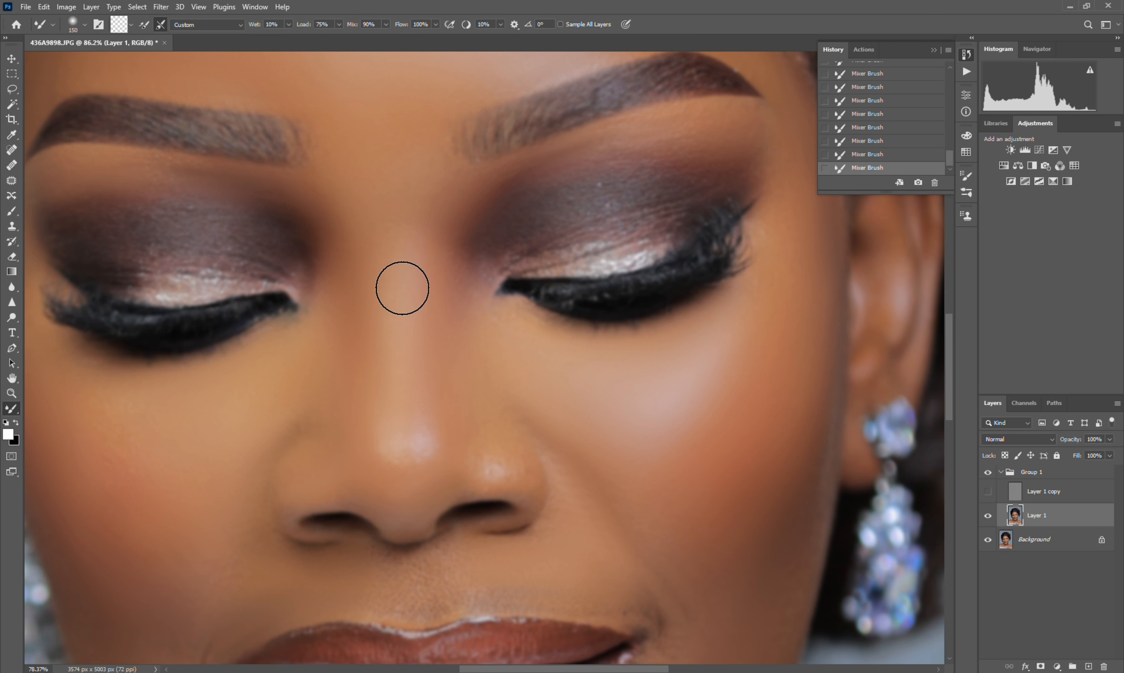
Step: Smooth the upper nose bridge, the skin above the upper lip and the cheek with Mixer Brush sizes up to 250 px
{"action": "left_click_drag", "start_coordinate": [401, 287], "coordinate": [461, 141]}
{"action": "key", "text": "bracketleft"}
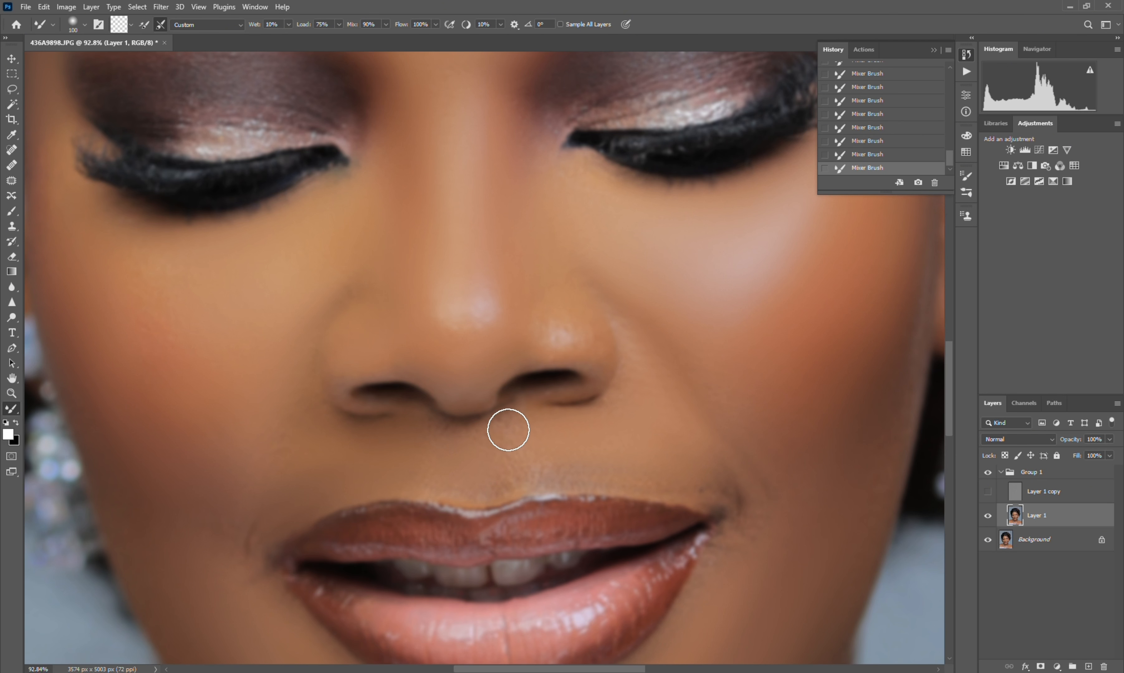
{"action": "key", "text": "bracketleft"}
{"action": "key", "text": "bracketright"}
{"action": "key", "text": "bracketright"}
{"action": "key", "text": "bracketright"}
{"action": "key", "text": "bracketright"}
{"action": "key", "text": "bracketright"}
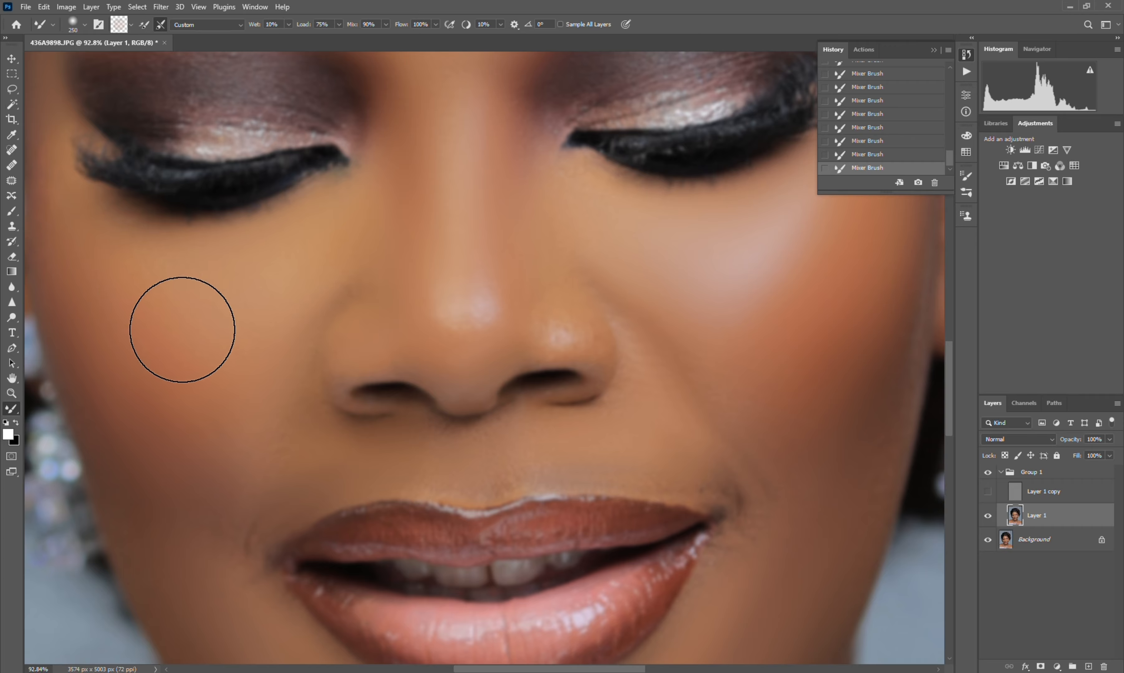
Step: Smooth the chin and the skin around the mouth with Mixer Brush sizes of 125 to 150 px
{"action": "scroll", "coordinate": [309, 440], "scroll_direction": "down", "scroll_amount": 5}
{"action": "key", "text": "bracketleft"}
{"action": "key", "text": "bracketleft"}
{"action": "key", "text": "bracketleft"}
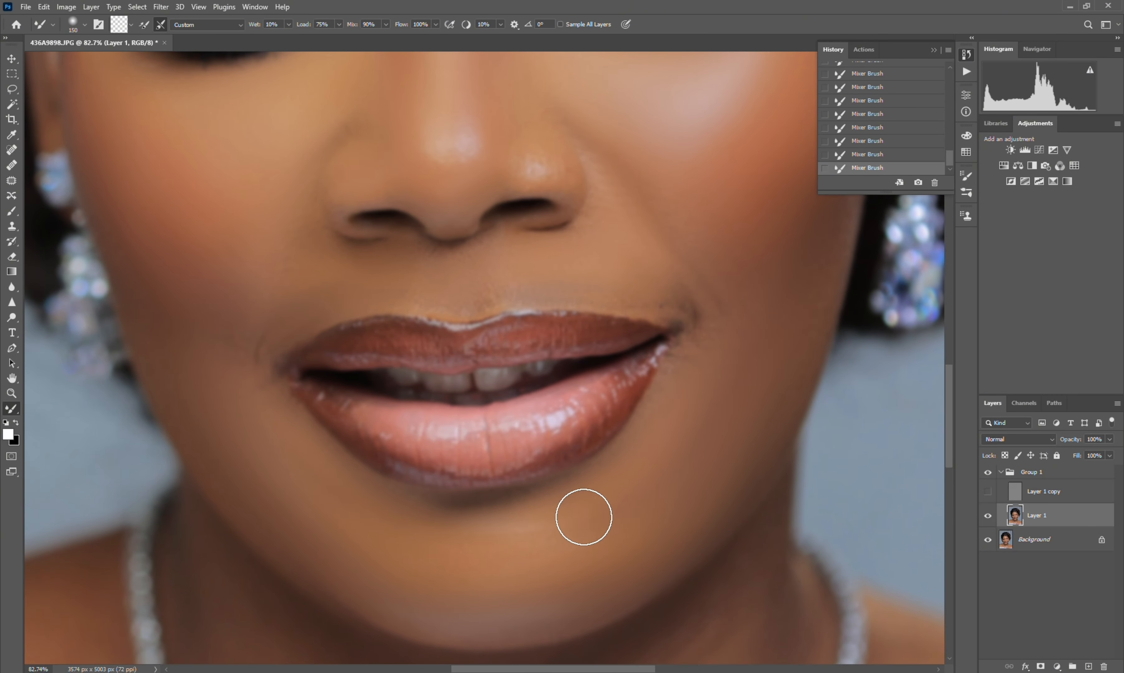
{"action": "scroll", "coordinate": [575, 529], "scroll_direction": "down", "scroll_amount": 2}
{"action": "scroll", "coordinate": [566, 187], "scroll_direction": "up", "scroll_amount": 2}
{"action": "key", "text": "bracketleft"}
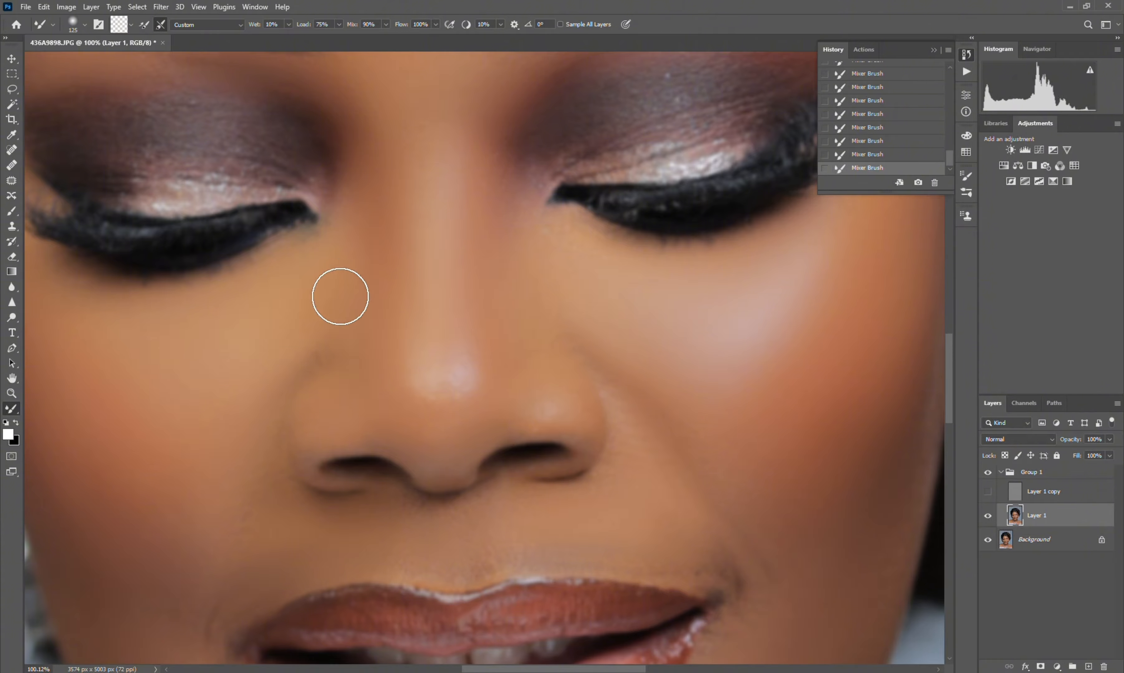
Step: Smooth the skin beside the outer eyebrow on the image's left and around the nose with the Mixer Brush at 90 to 125 px
{"action": "scroll", "coordinate": [453, 322], "scroll_direction": "down", "scroll_amount": 3}
{"action": "key", "text": "bracketright"}
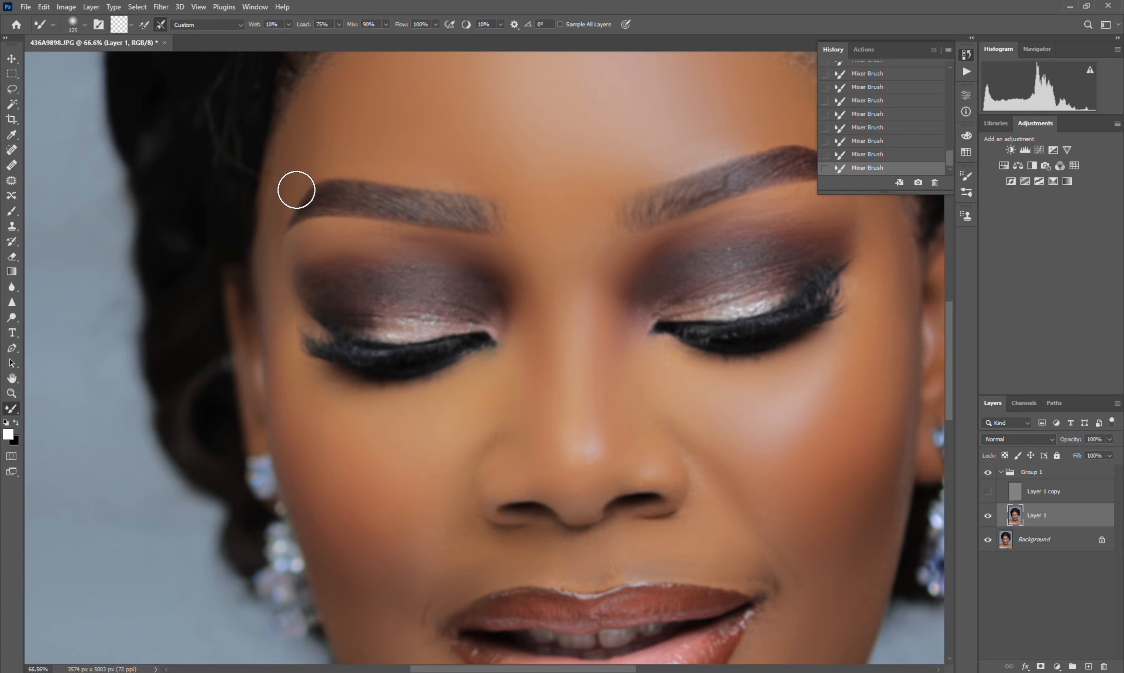
{"action": "scroll", "coordinate": [265, 332], "scroll_direction": "up", "scroll_amount": 2}
{"action": "key", "text": "bracketleft"}
{"action": "key", "text": "bracketleft"}
{"action": "key", "text": "bracketleft"}
{"action": "scroll", "coordinate": [603, 188], "scroll_direction": "down", "scroll_amount": 2}
{"action": "scroll", "coordinate": [602, 291], "scroll_direction": "up", "scroll_amount": 3}
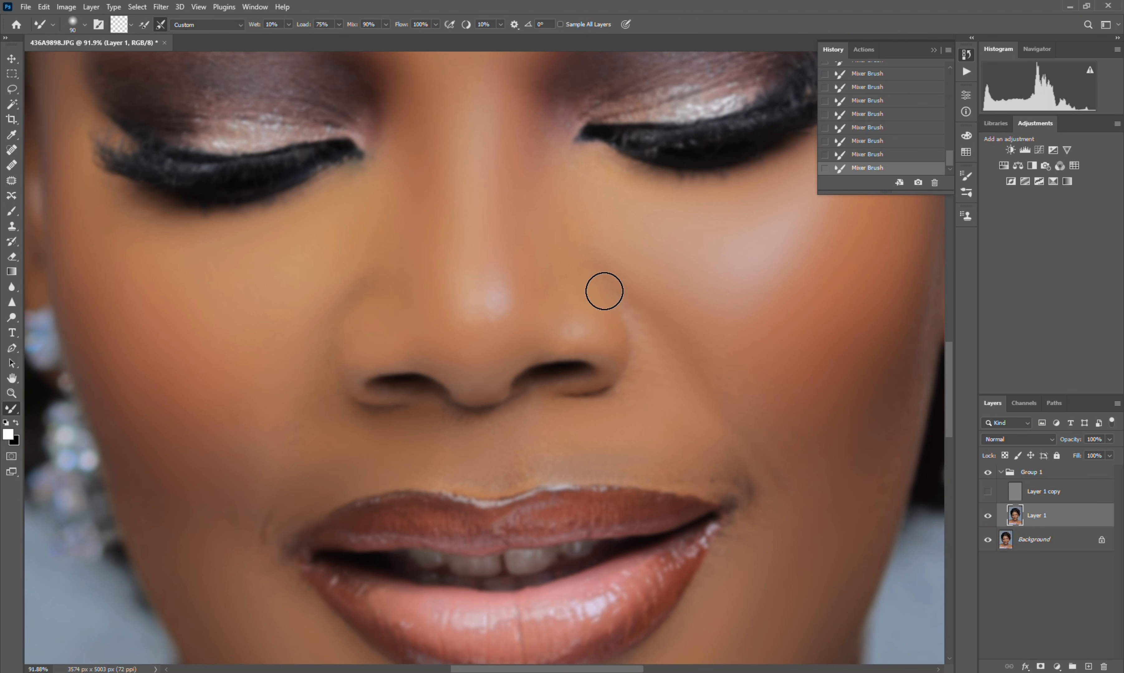
Step: Show Layer 1 copy again and smooth the ear on the image's left with the Mixer Brush
{"action": "left_click", "coordinate": [989, 492]}
{"action": "scroll", "coordinate": [502, 261], "scroll_direction": "down", "scroll_amount": 3}
{"action": "scroll", "coordinate": [510, 121], "scroll_direction": "up", "scroll_amount": 2}
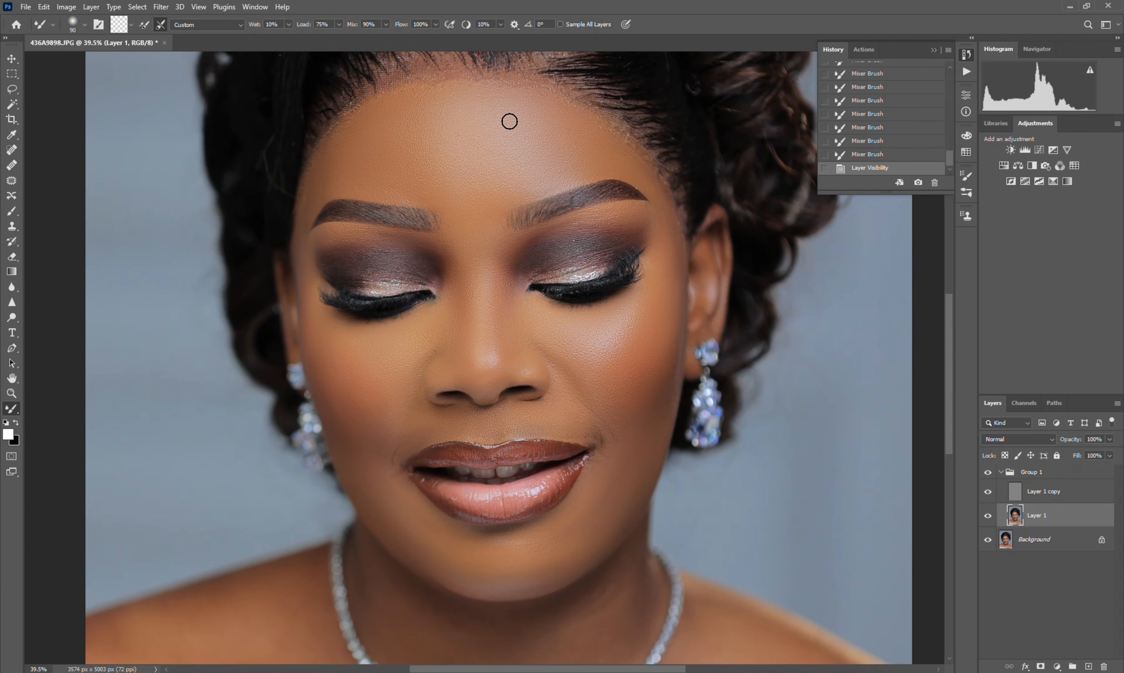
{"action": "scroll", "coordinate": [519, 114], "scroll_direction": "up", "scroll_amount": 1}
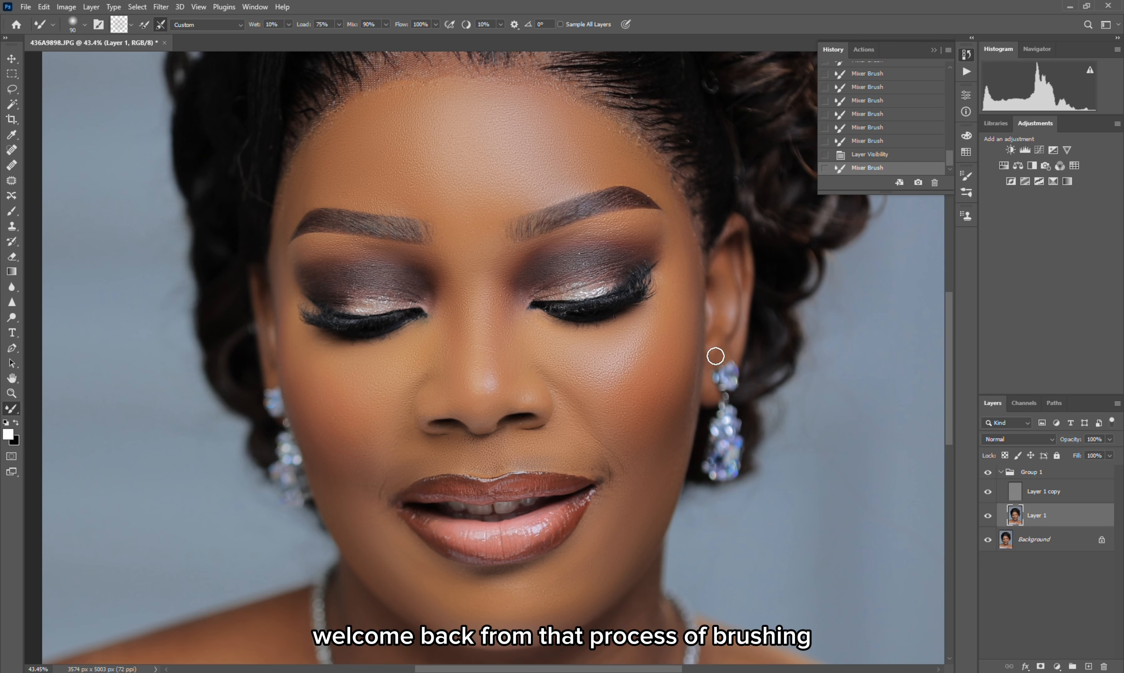
{"action": "left_click_drag", "start_coordinate": [266, 272], "coordinate": [265, 342]}
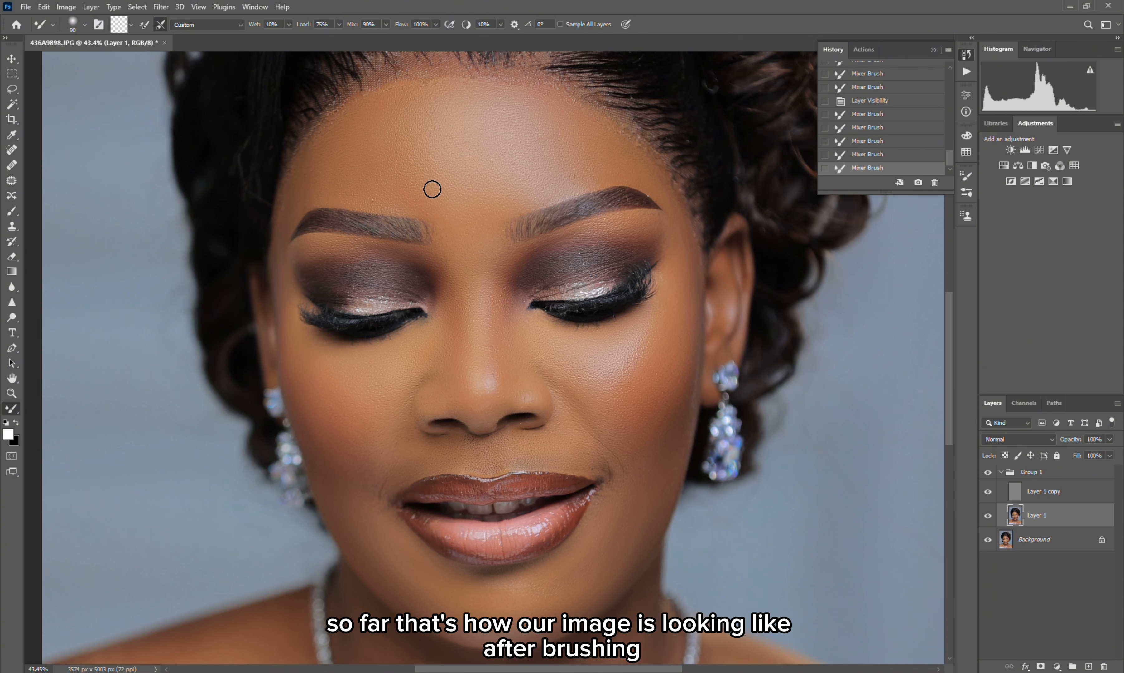